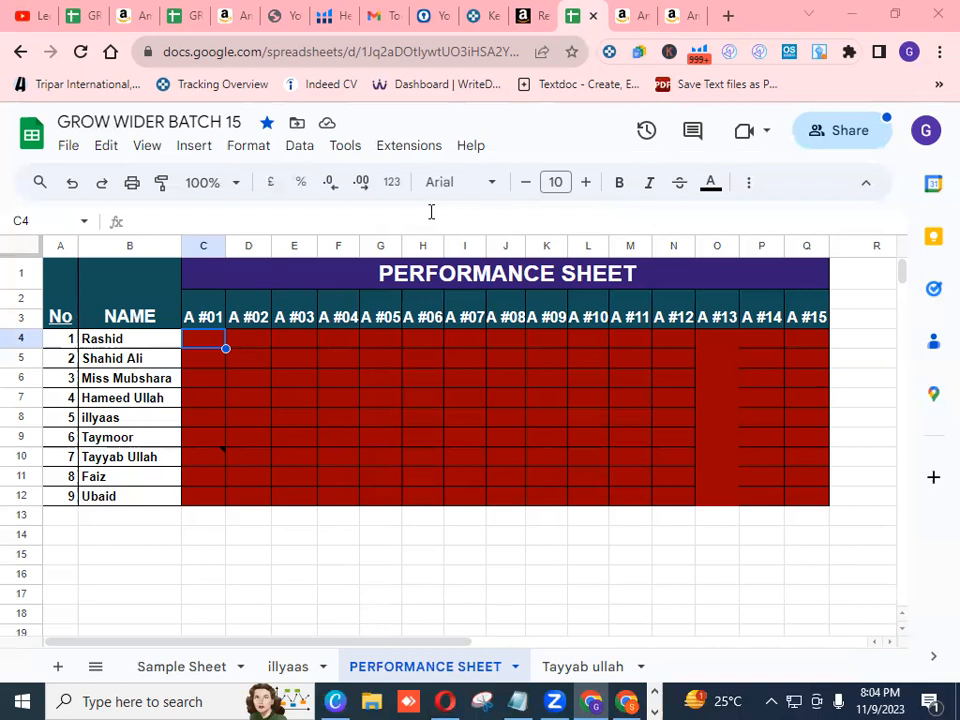
- Switch to the SEO Tools Pack membership page and review its extension downloads and Helium10 access options
left_click(280, 27)
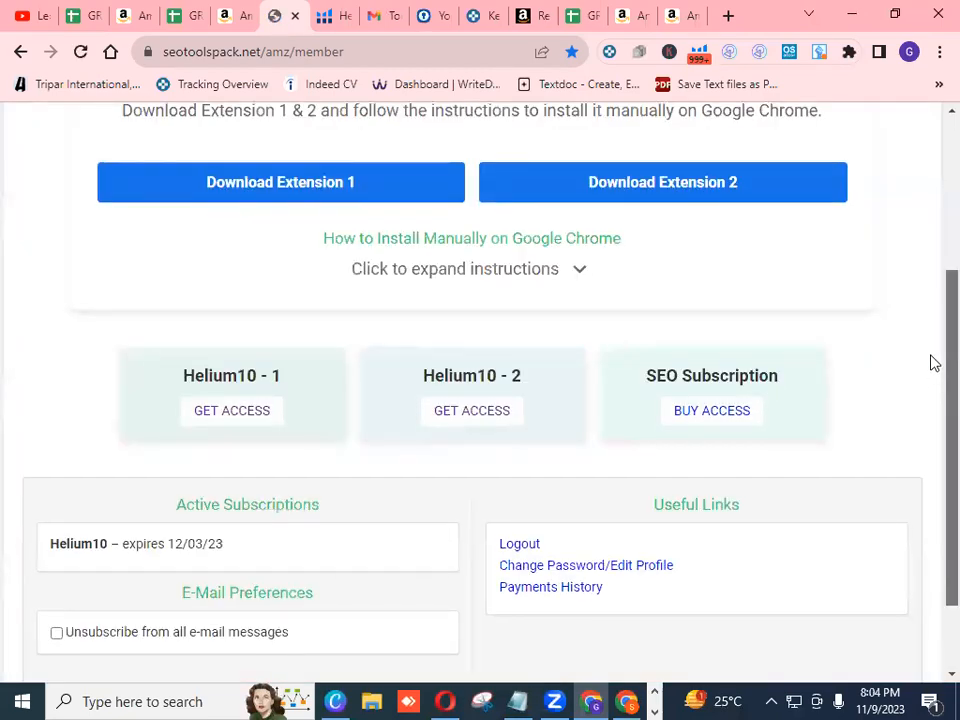
scroll(934, 364, "up", 4)
scroll(934, 240, "up", 1)
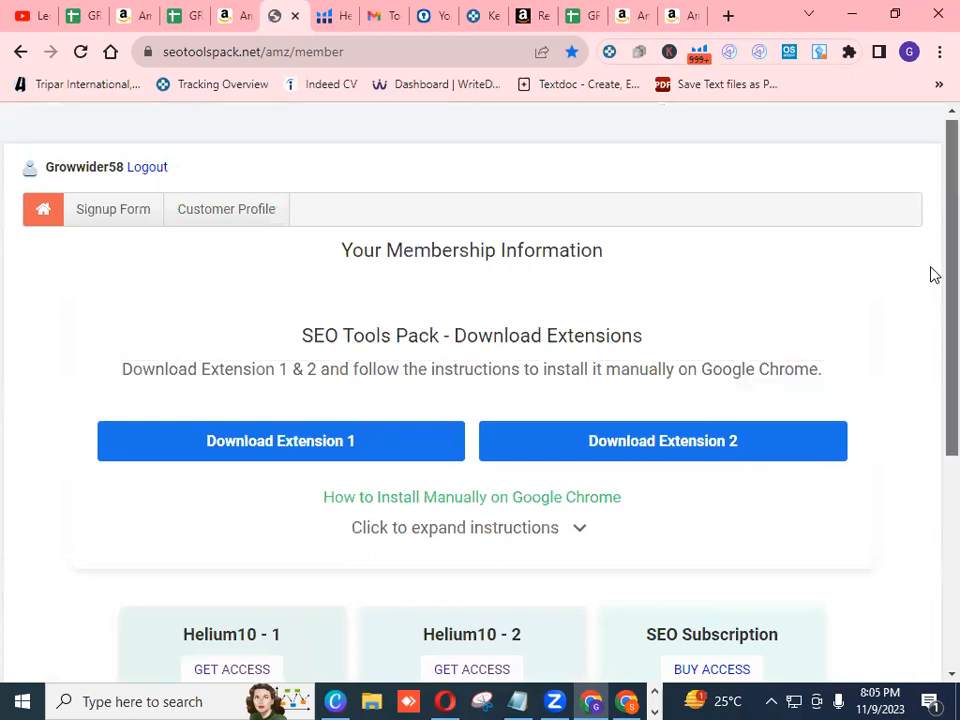
scroll(932, 272, "down", 3)
scroll(930, 395, "down", 2)
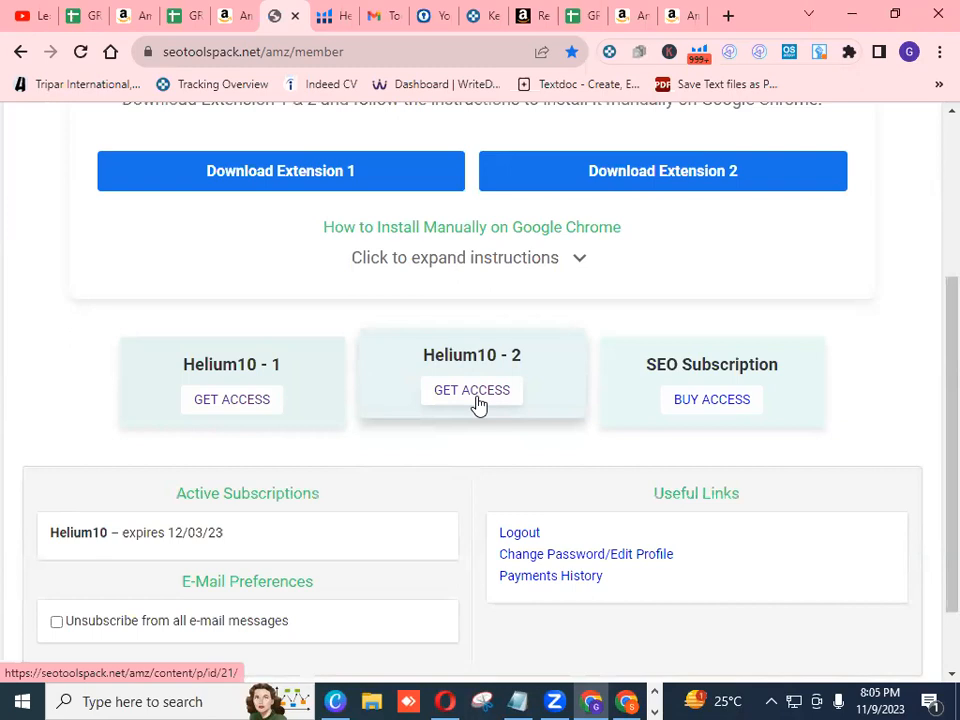
- Switch to the Helium 10 dashboard and open the Black Box product research tool
left_click(331, 22)
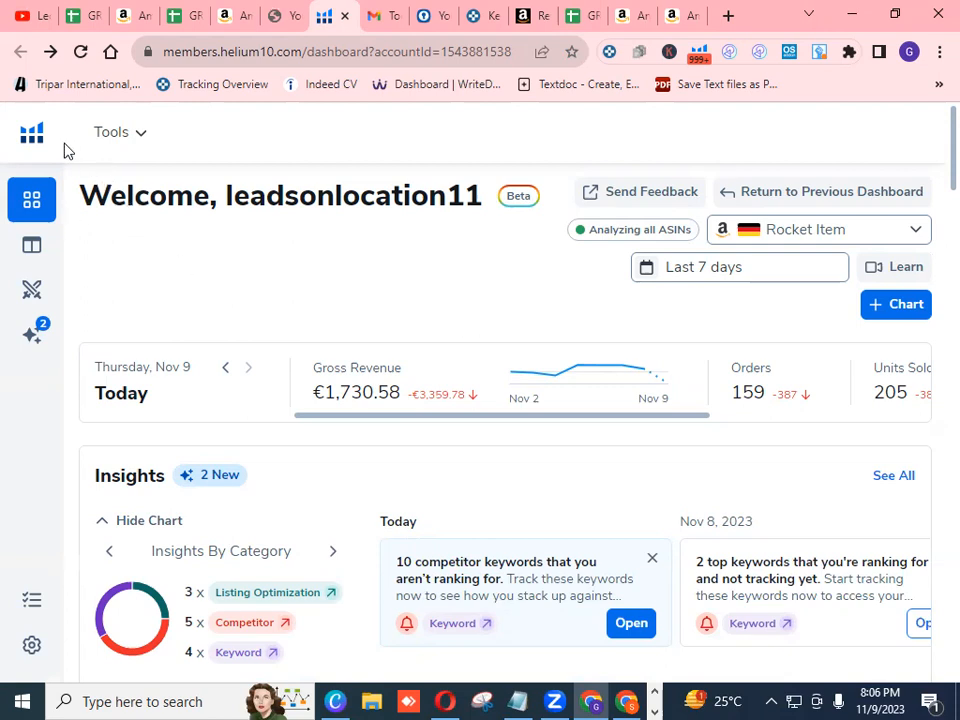
left_click(143, 140)
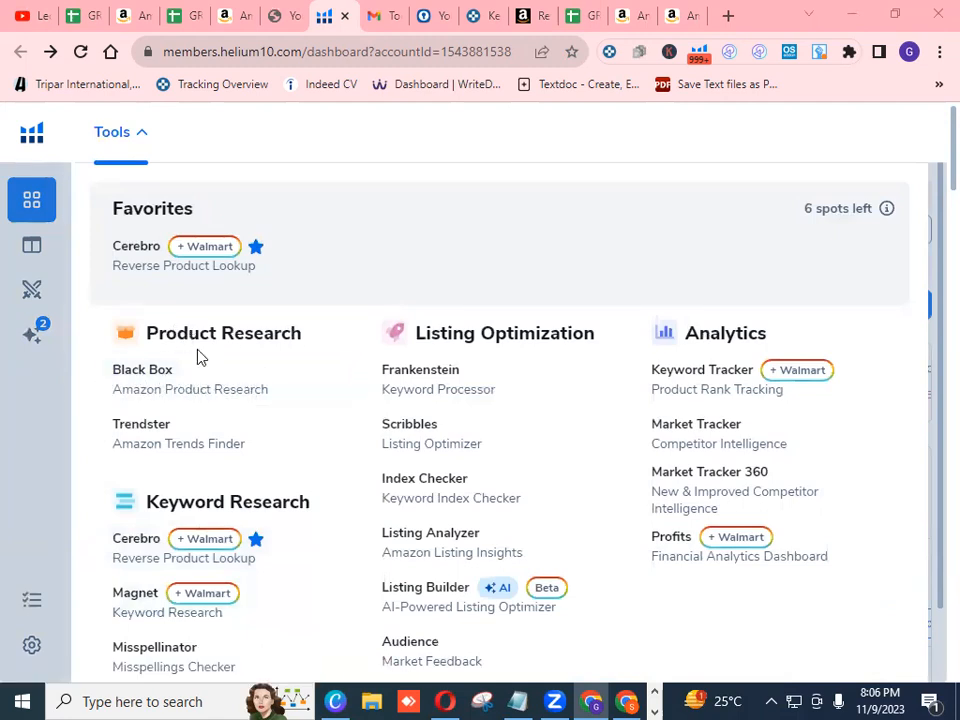
left_click(160, 385)
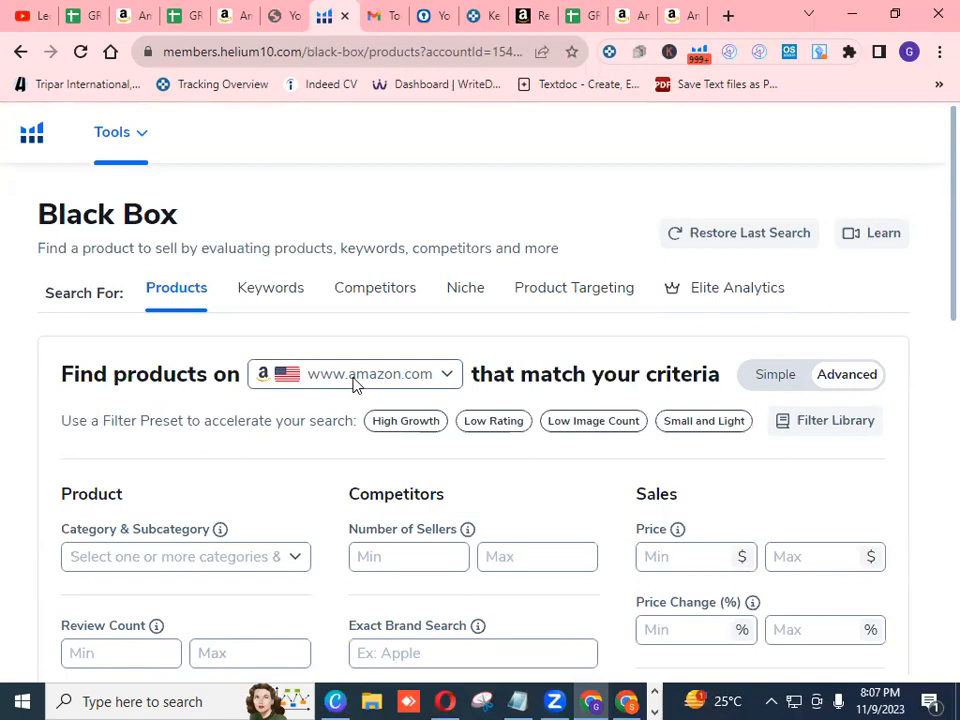
- Check the available Amazon marketplaces and look over the Black Box product search filters
left_click(448, 378)
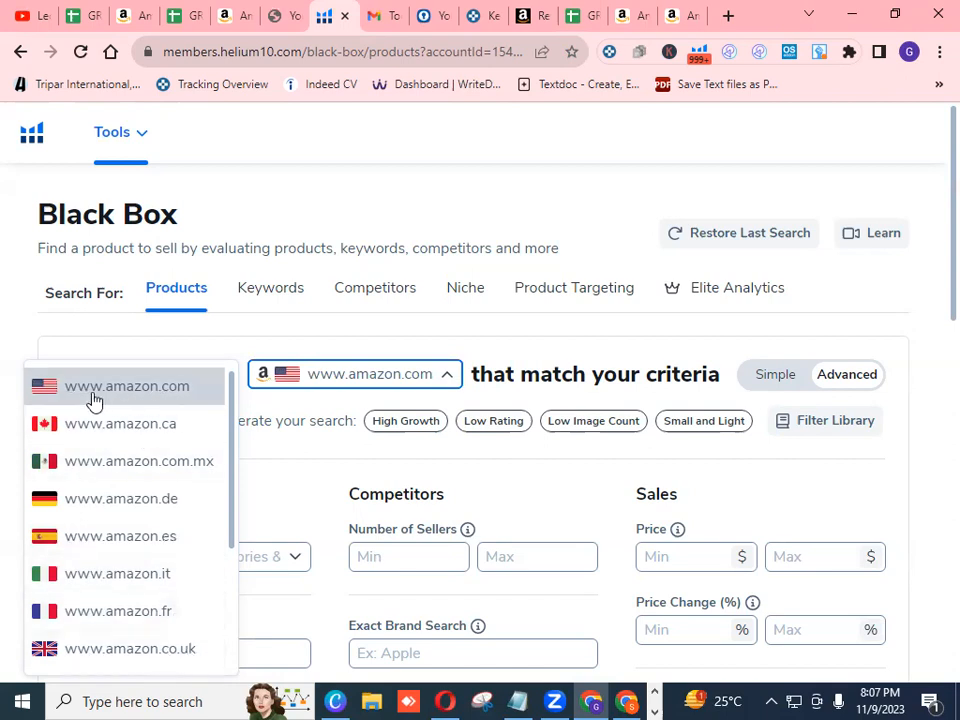
left_click(392, 352)
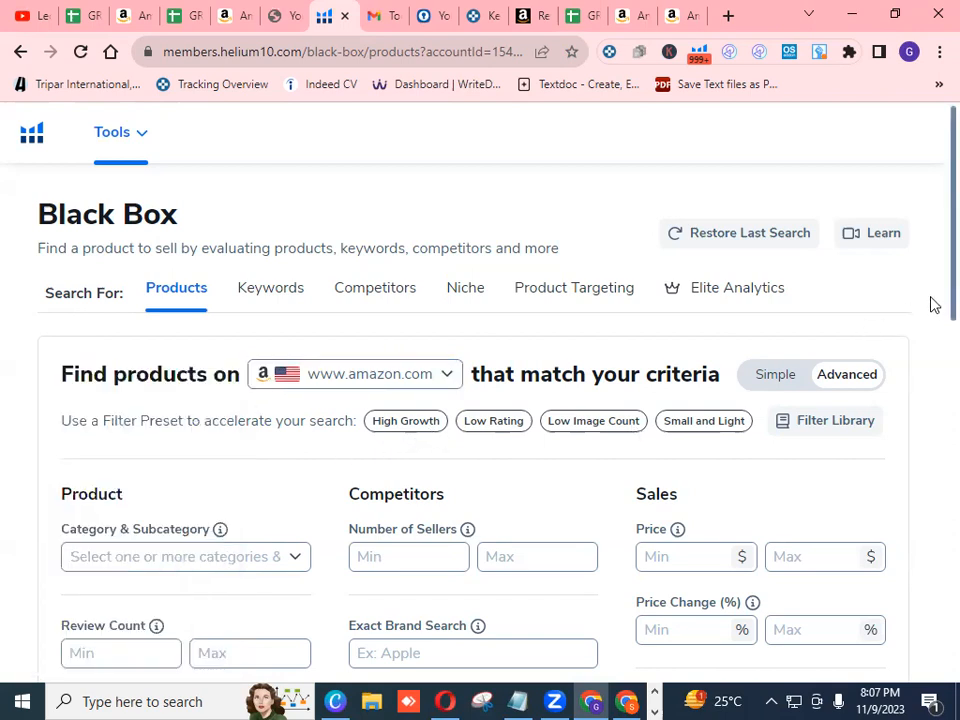
scroll(933, 326, "down", 2)
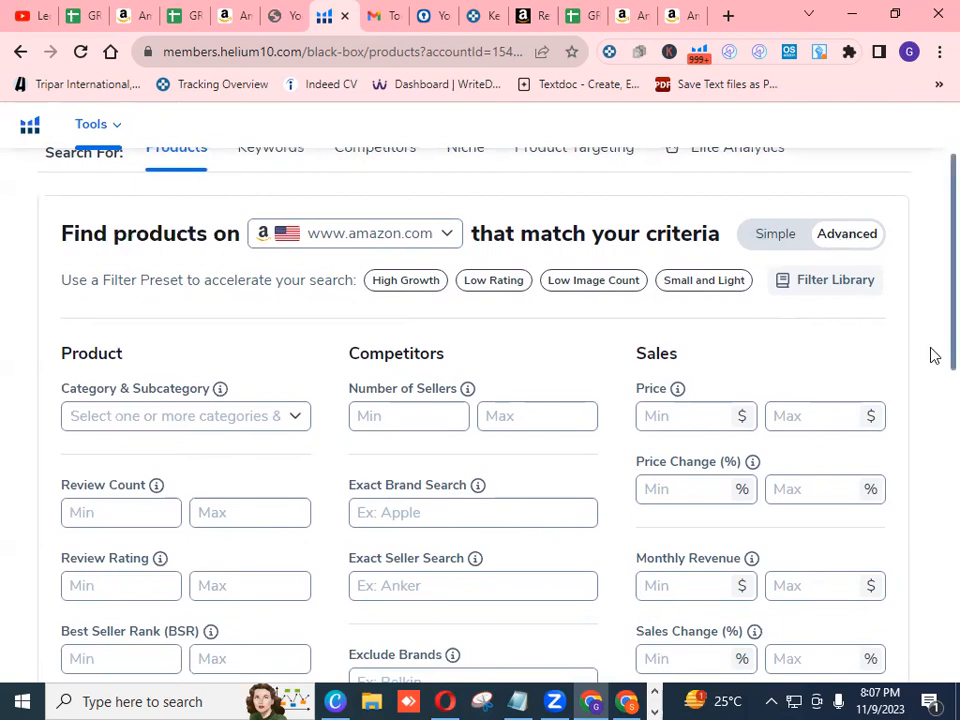
scroll(933, 362, "down", 1)
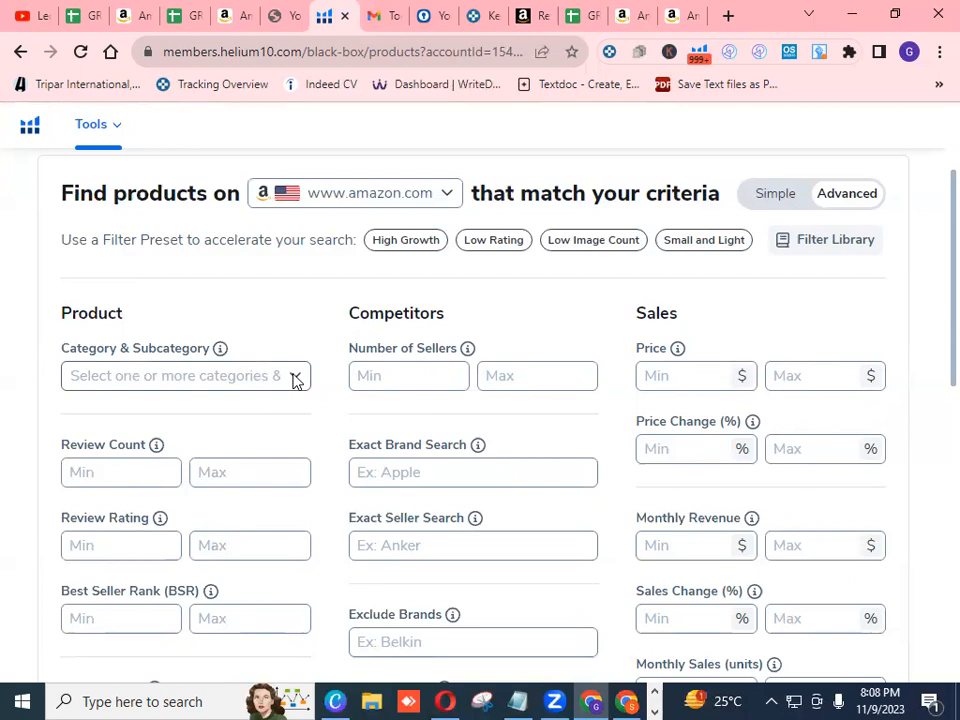
scroll(293, 378, "up", 2)
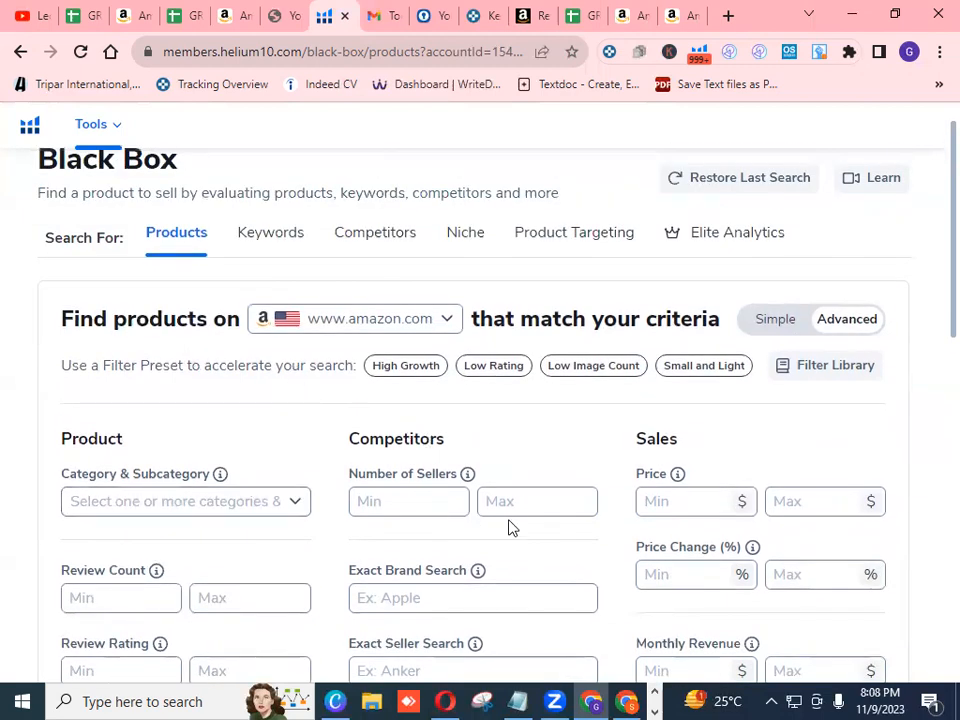
left_click(481, 508)
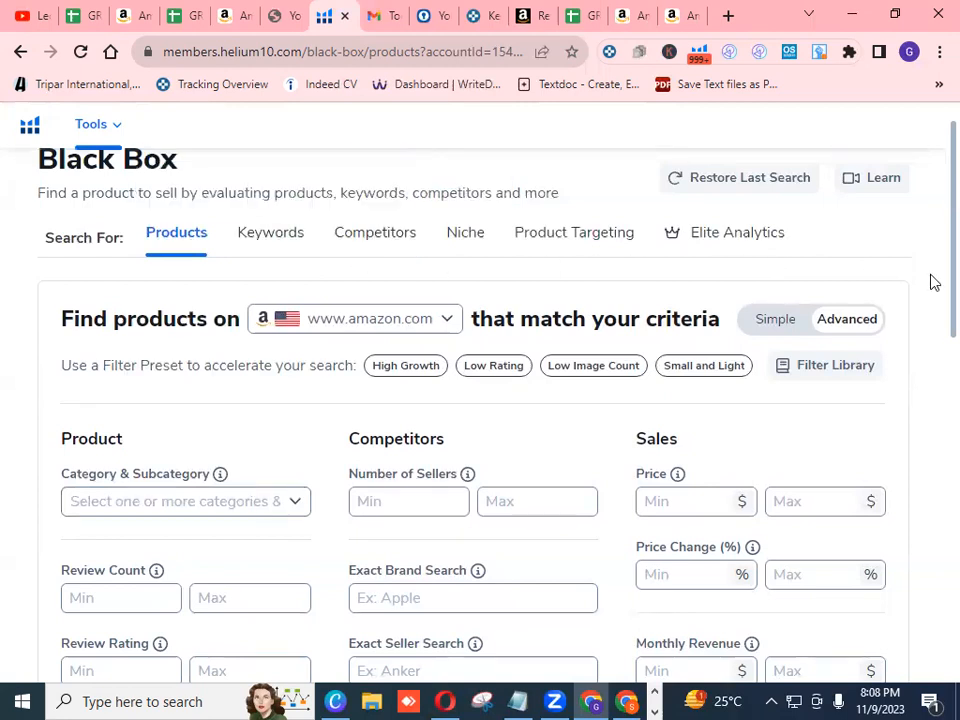
- Select all product categories for the Category & Subcategory filter
scroll(930, 300, "down", 4)
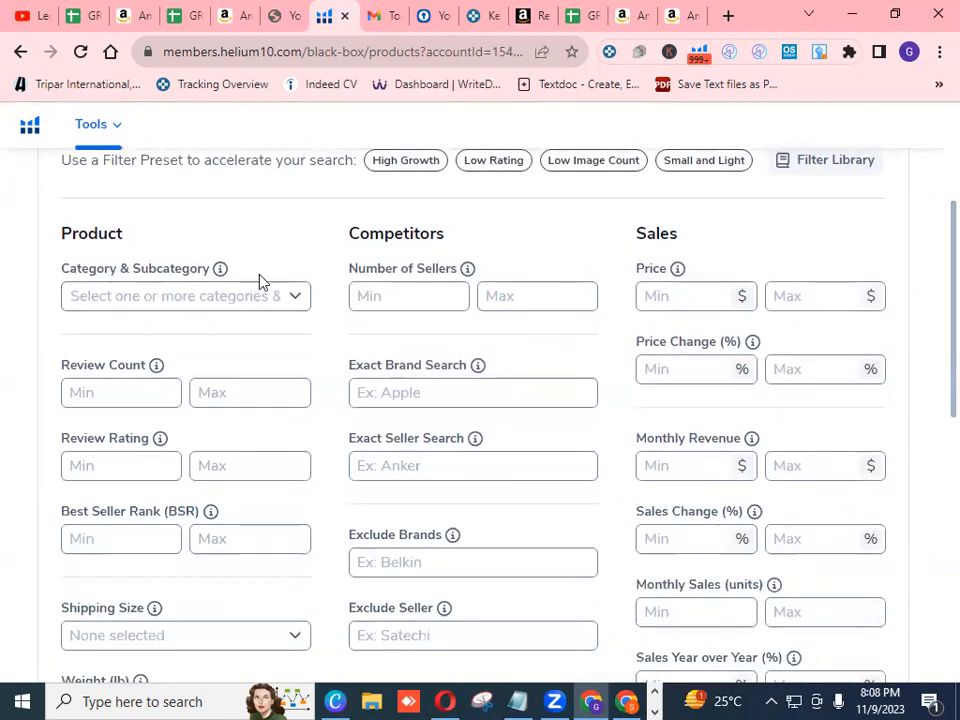
left_click(295, 298)
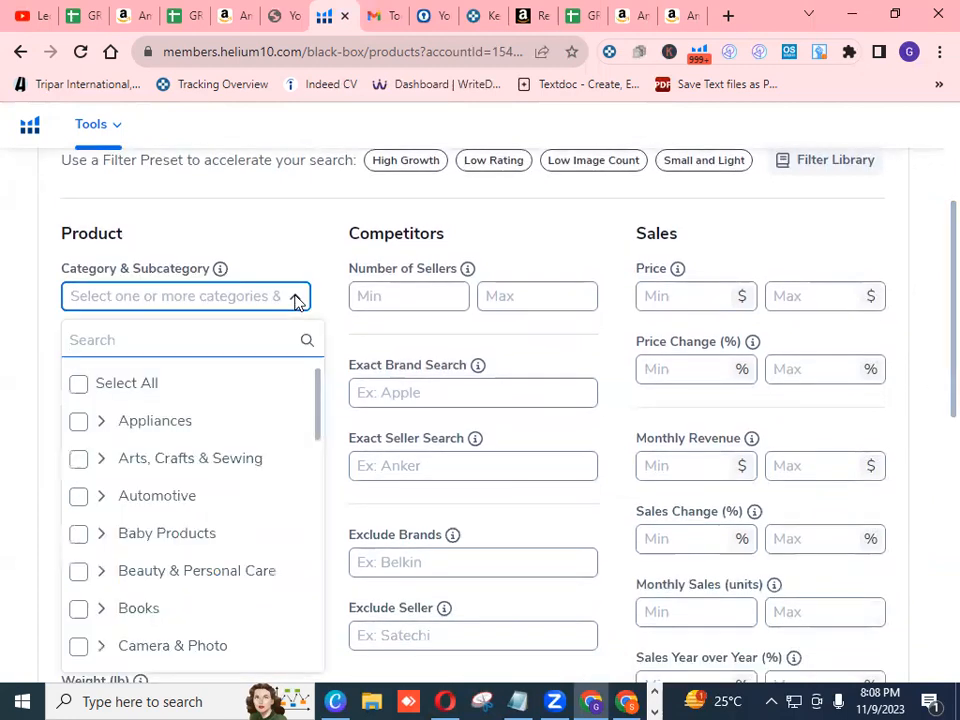
left_click(113, 392)
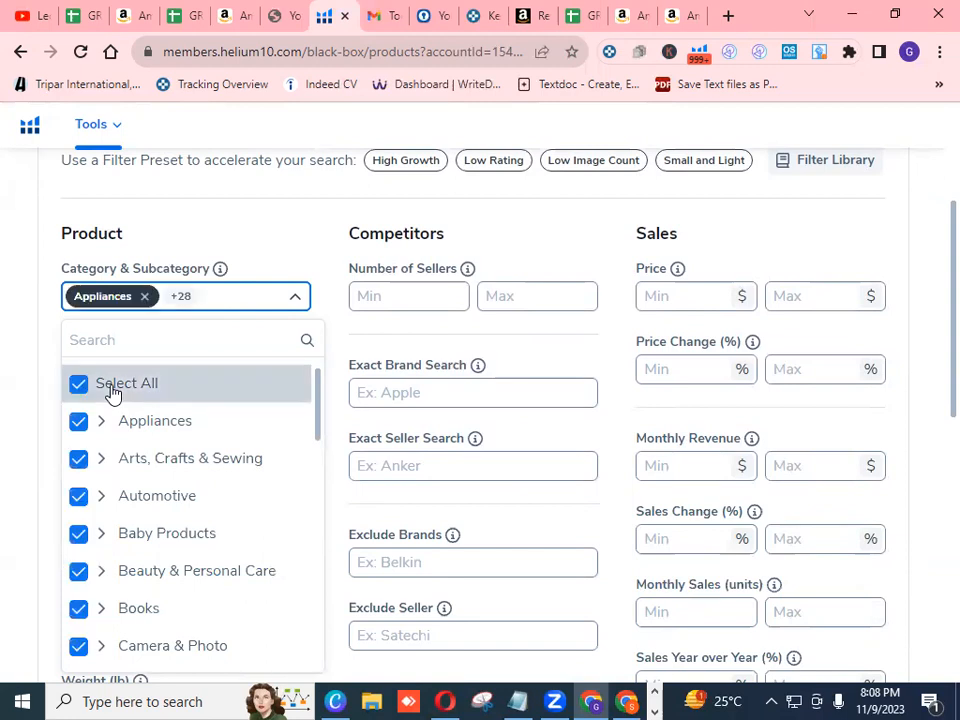
left_click(47, 381)
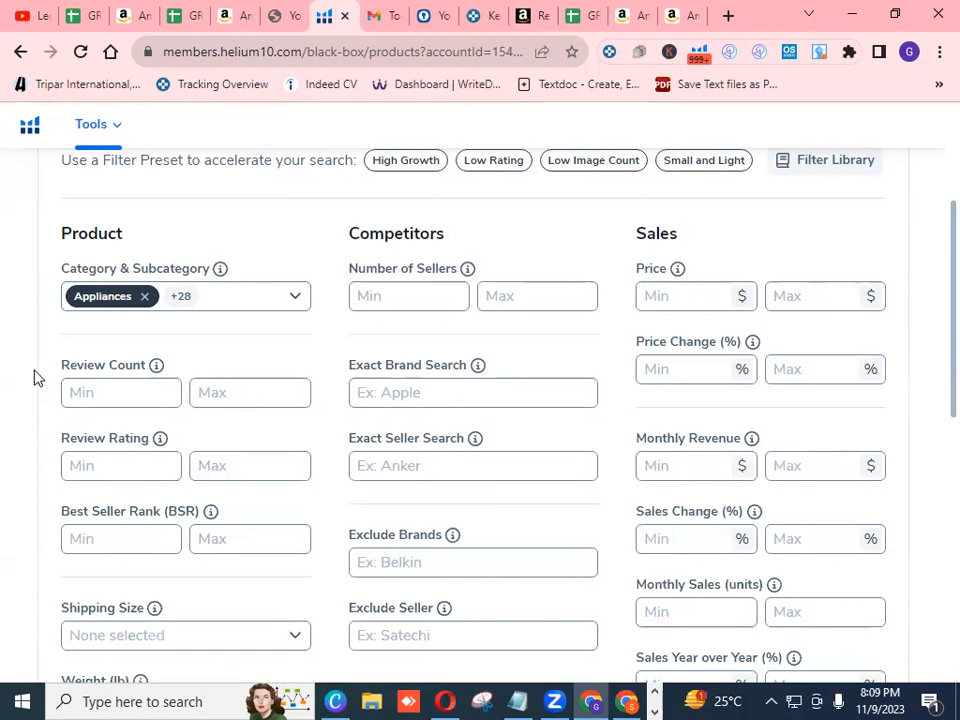
- Set the Number of Sellers filter to a minimum of 5 and a maximum of 25
left_click(447, 298)
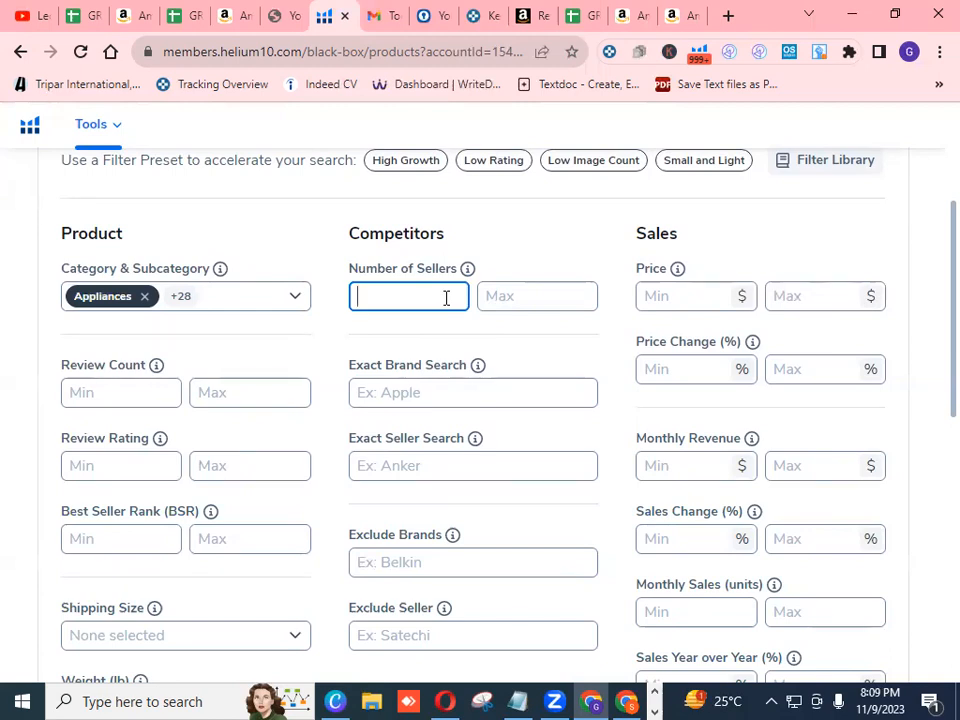
type("5")
left_click(525, 296)
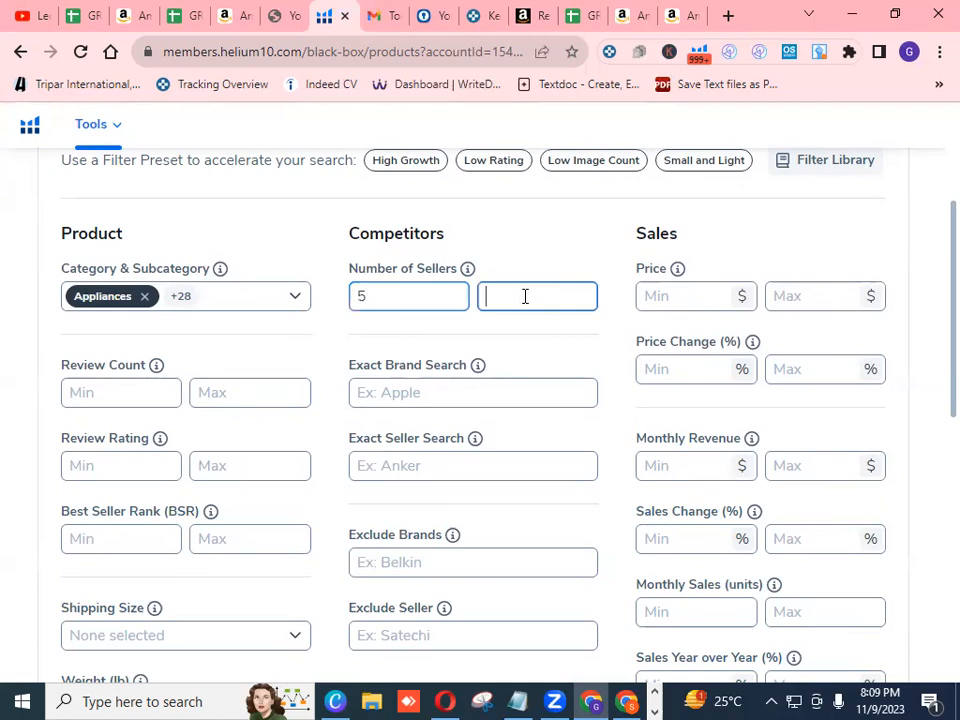
type("2")
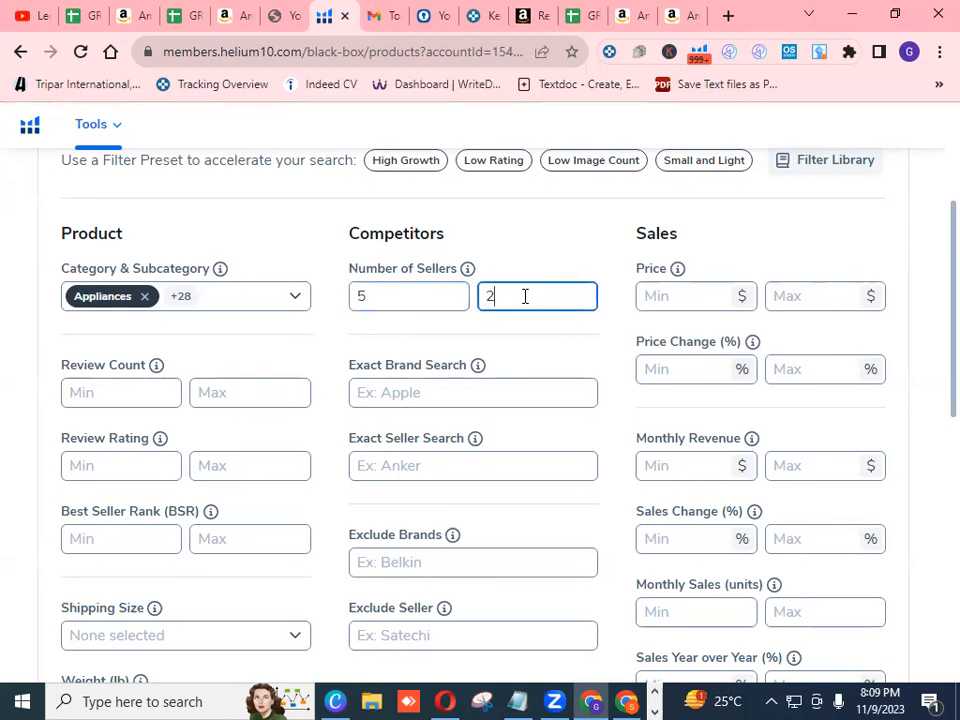
type("5")
- Set the Price filter range from $10 to $50
left_click(688, 294)
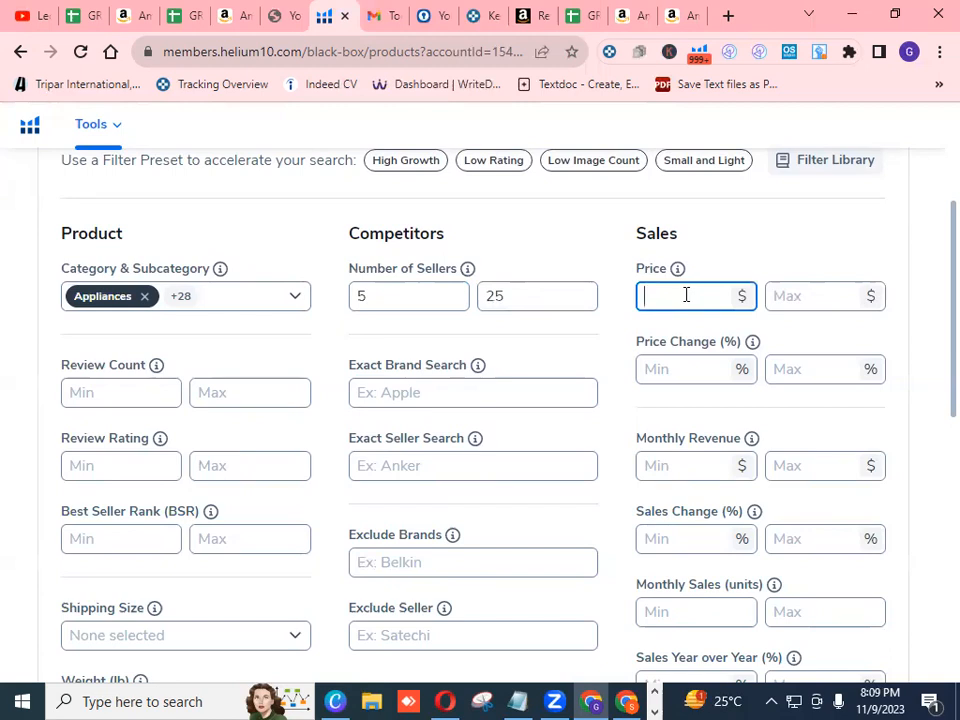
type("10")
left_click(814, 294)
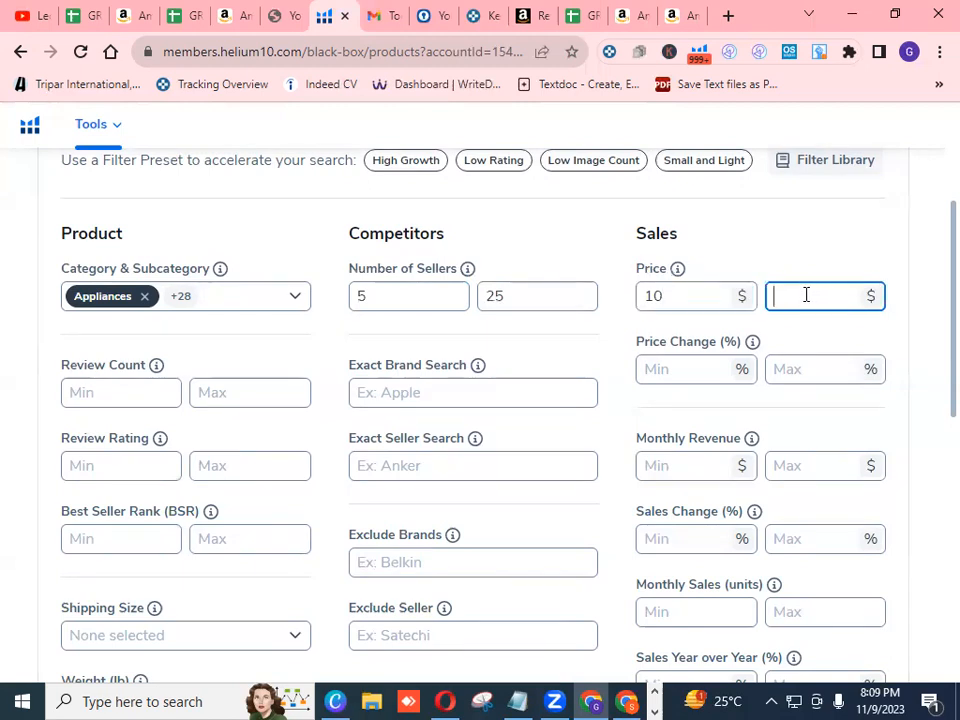
type("50")
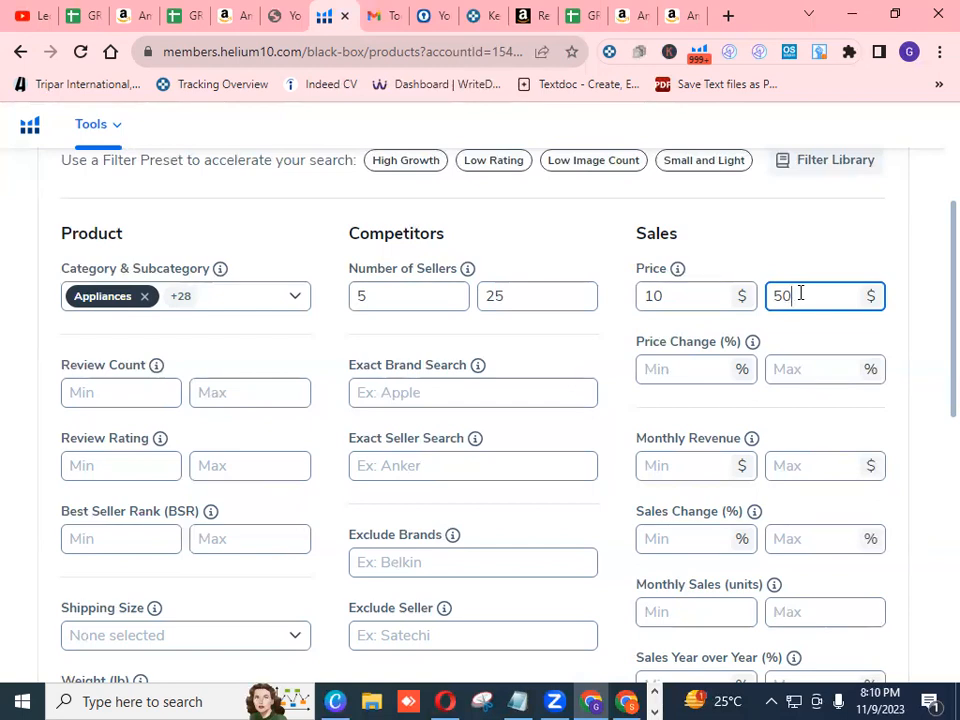
- Set the minimum Review Count to 250 and the minimum Review Rating to 4.2
left_click(133, 392)
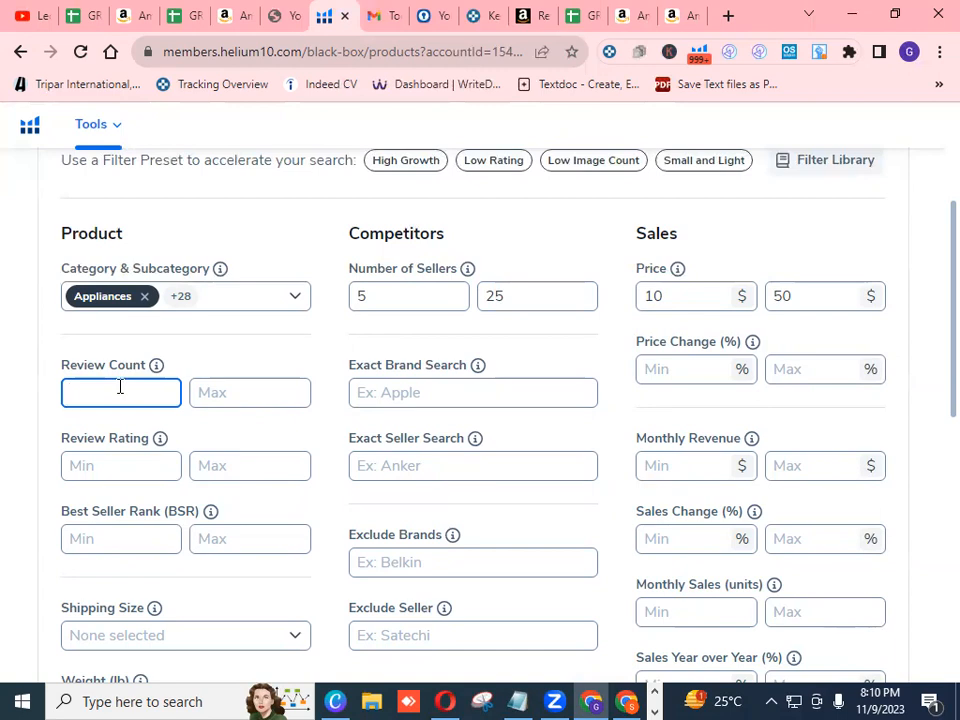
type("24")
key("BackSpace")
type("50")
left_click(150, 466)
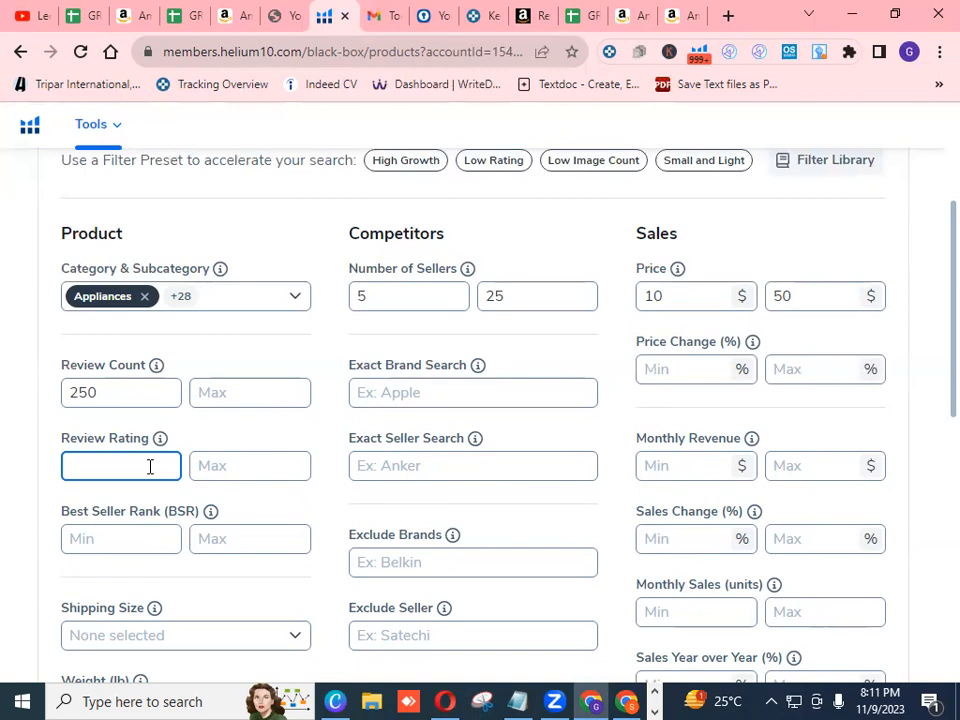
type("4.2")
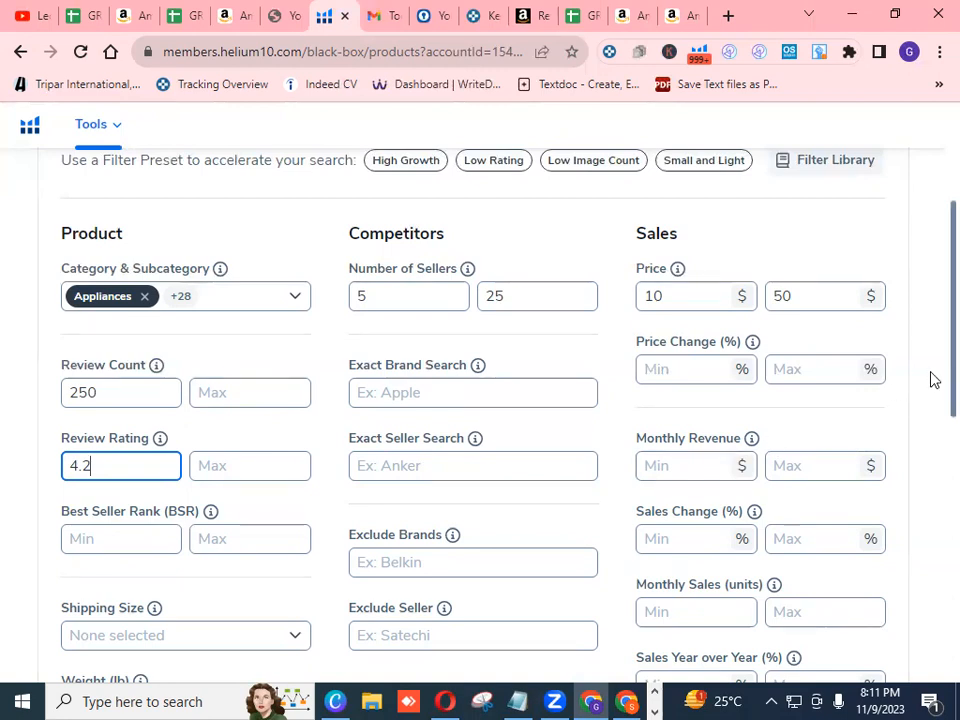
- Set the Best Seller Rank range from 1 to 60000 and the minimum Monthly Sales to 1000 units
scroll(932, 390, "down", 2)
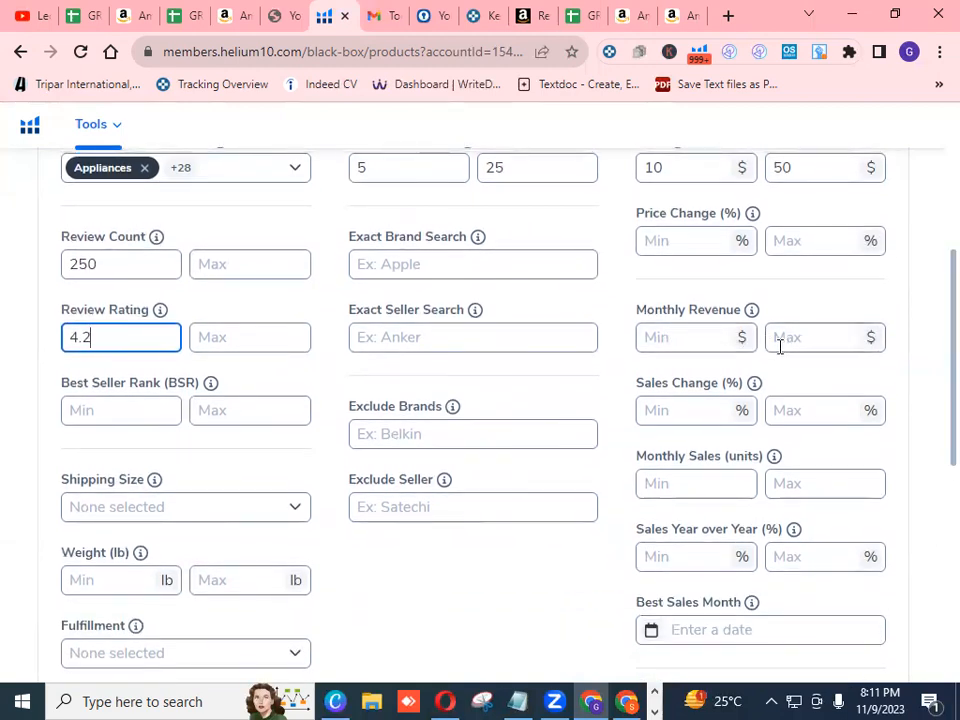
left_click(131, 410)
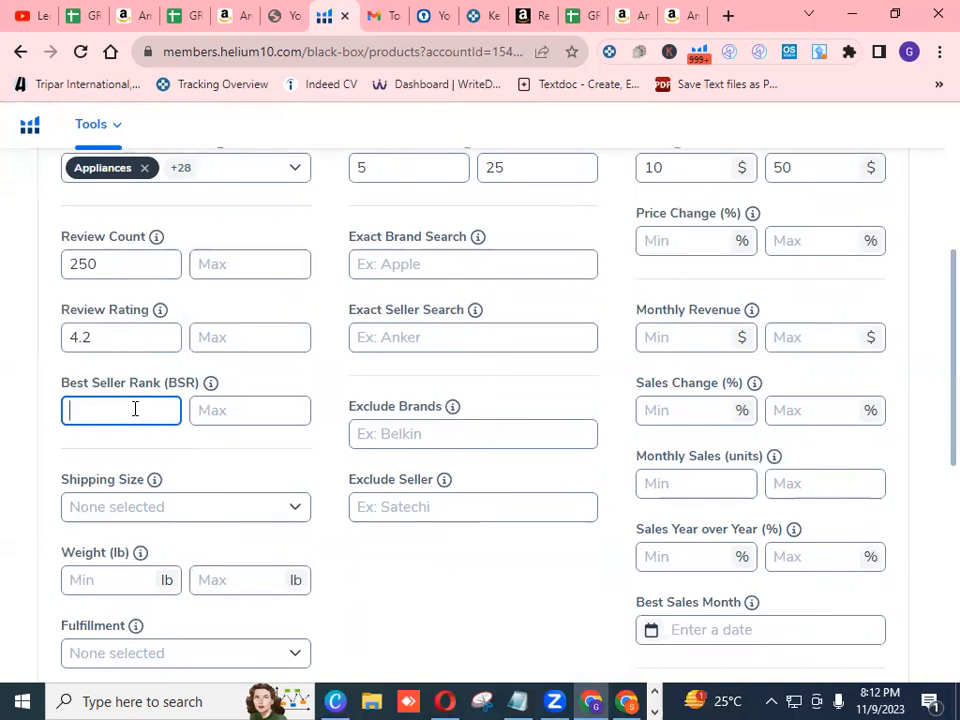
type("1")
left_click(232, 411)
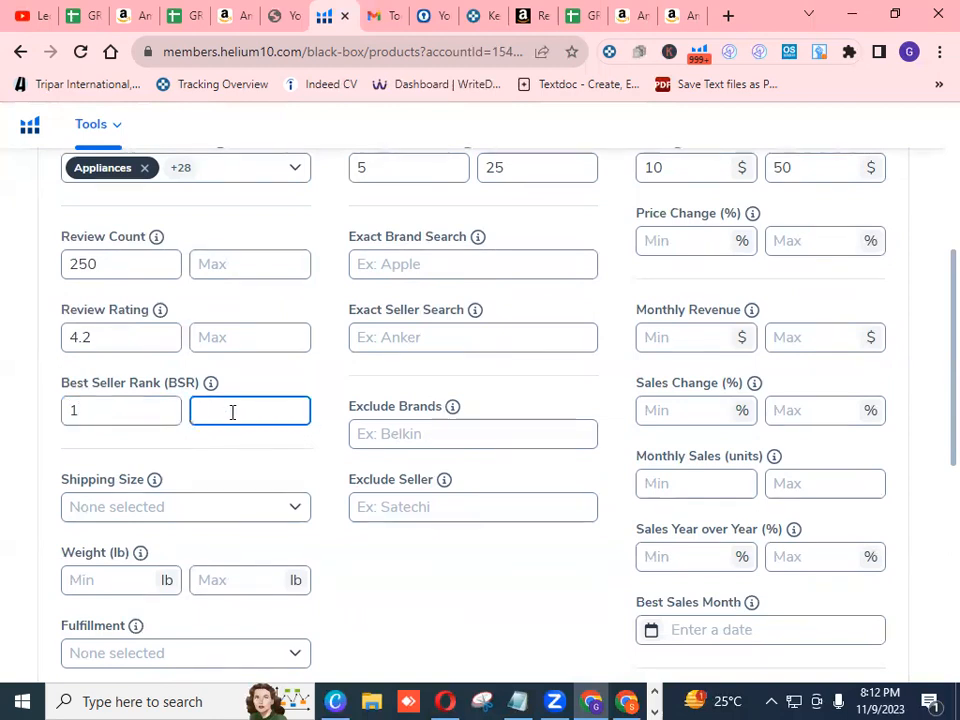
type("60000")
left_click(686, 485)
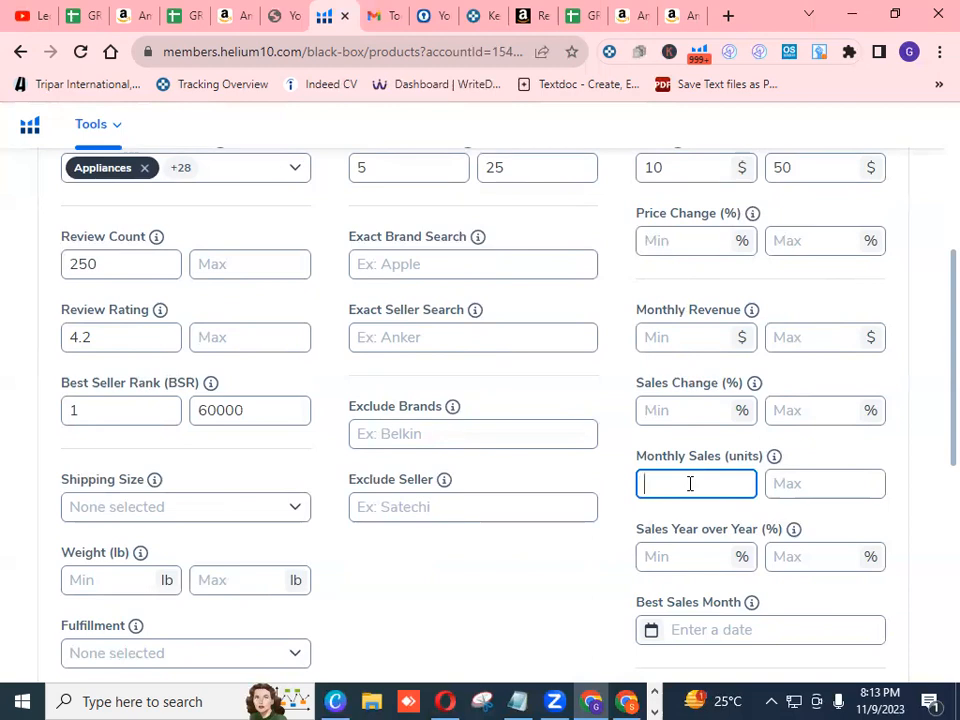
type("1000")
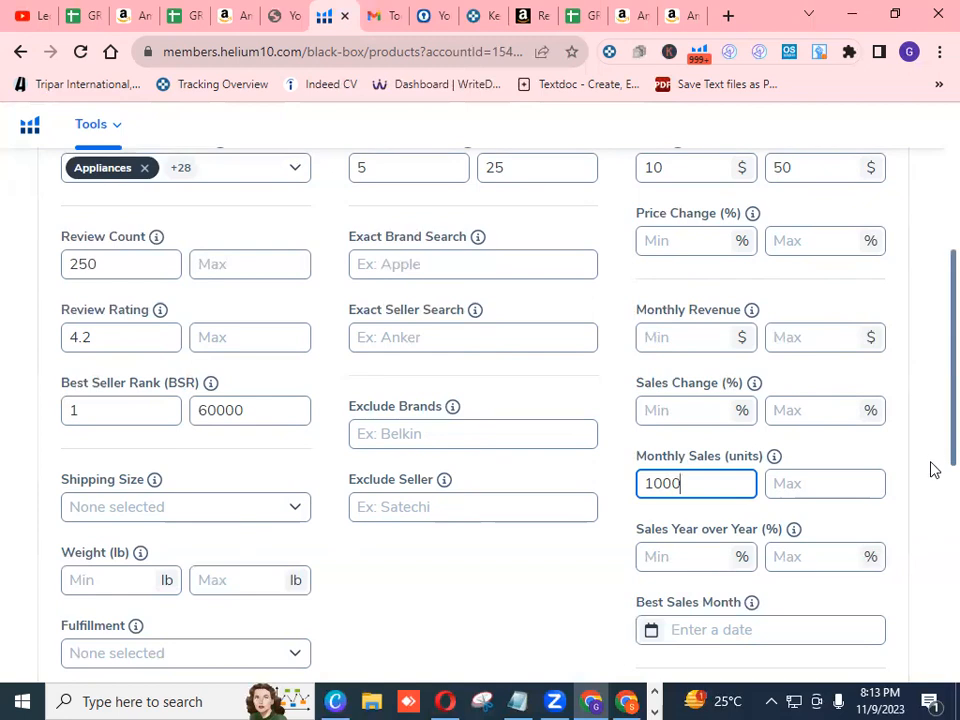
- Select all six Shipping Size options, from Small Standard-Size through Special Oversize
scroll(932, 480, "down", 2)
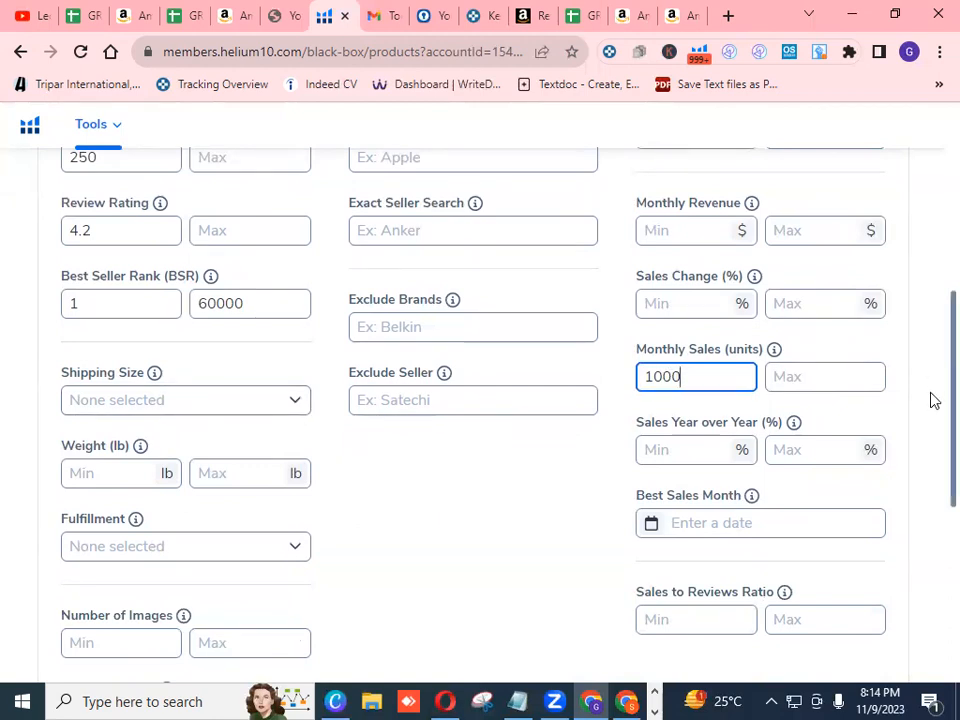
scroll(930, 418, "down", 1)
scroll(930, 418, "down", 1)
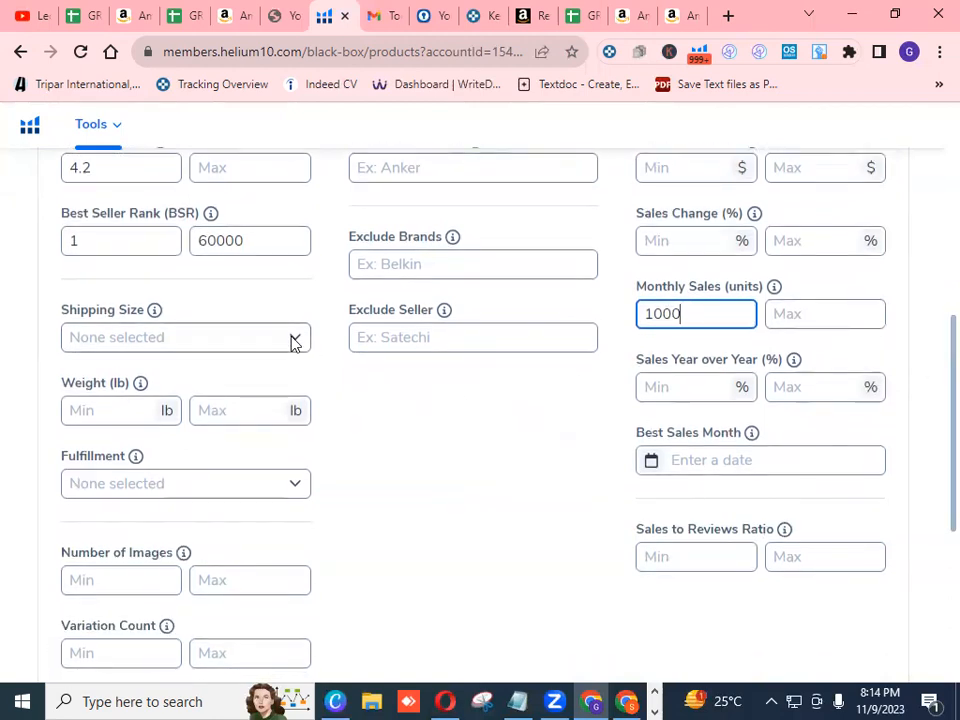
left_click(295, 340)
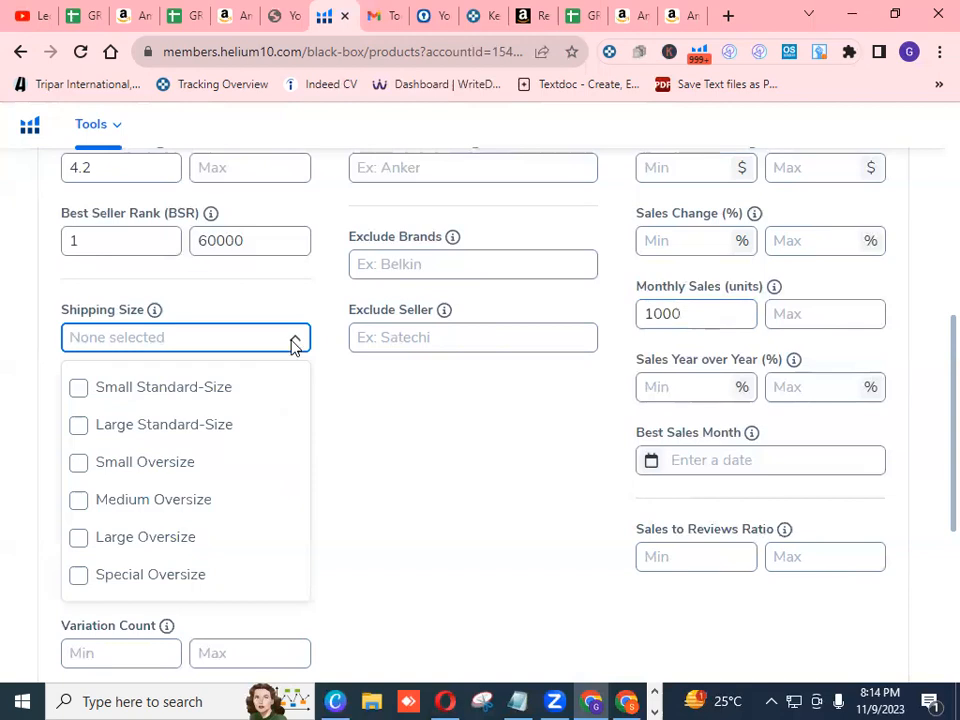
left_click(218, 398)
left_click(200, 464)
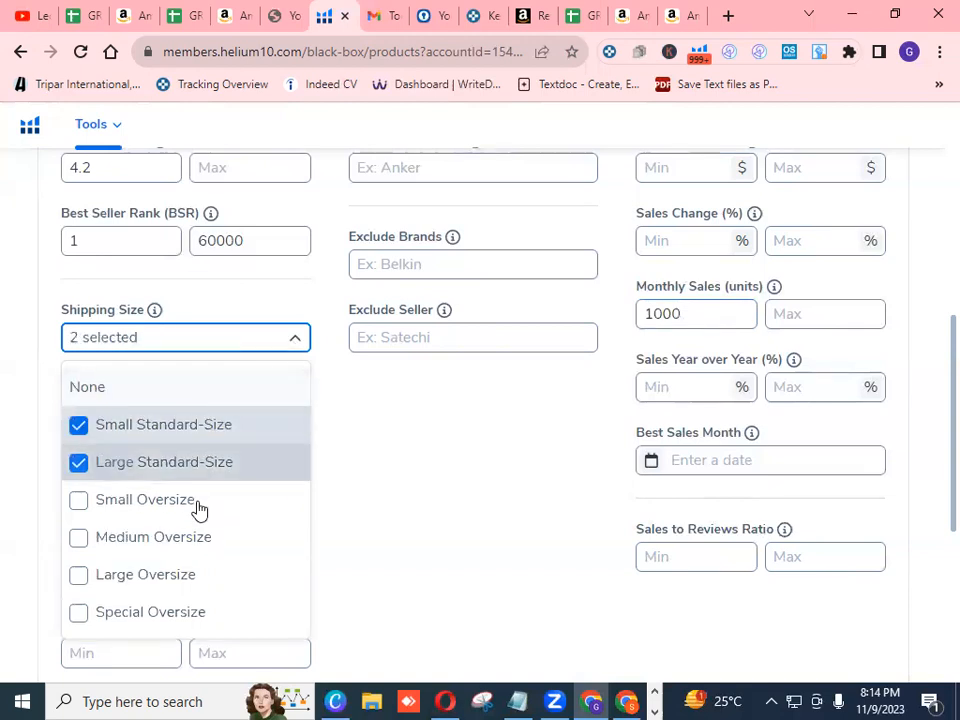
left_click(197, 505)
left_click(195, 545)
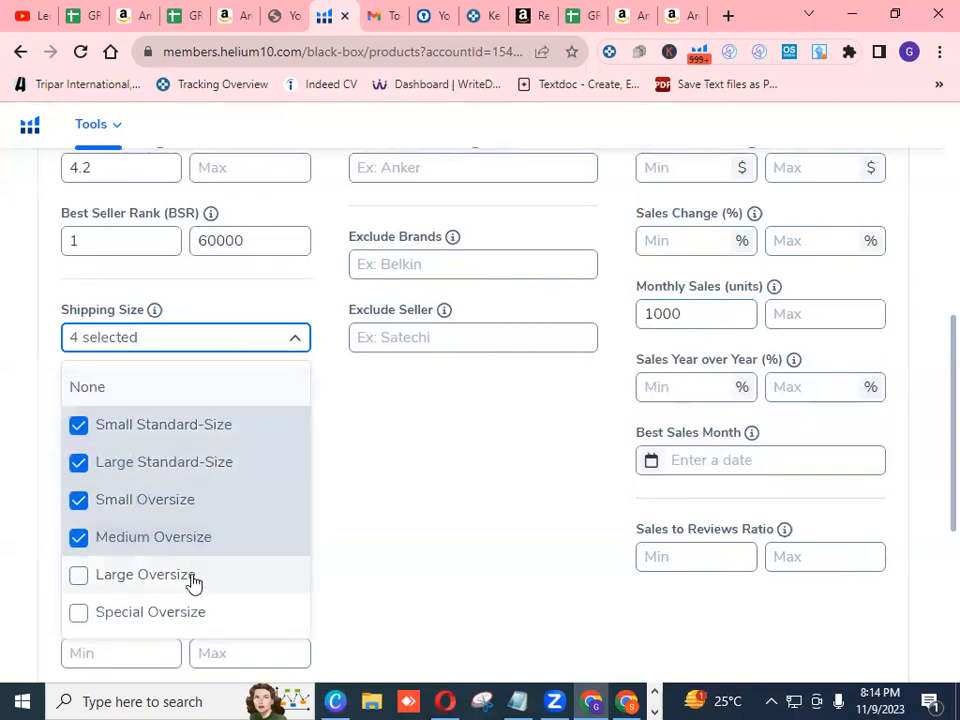
left_click(194, 578)
left_click(200, 622)
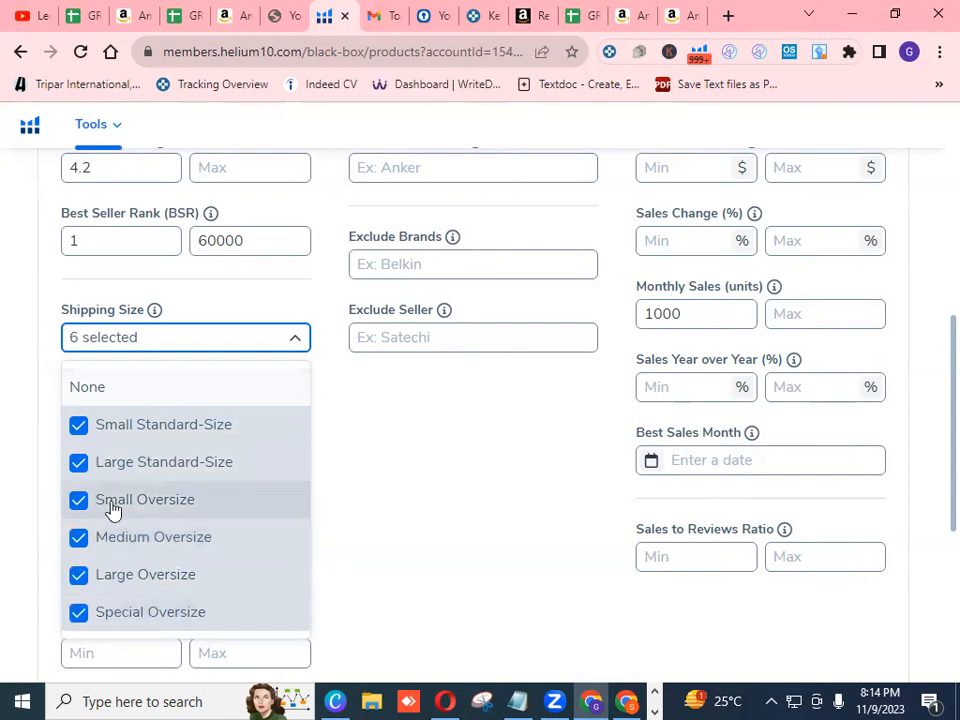
left_click(43, 507)
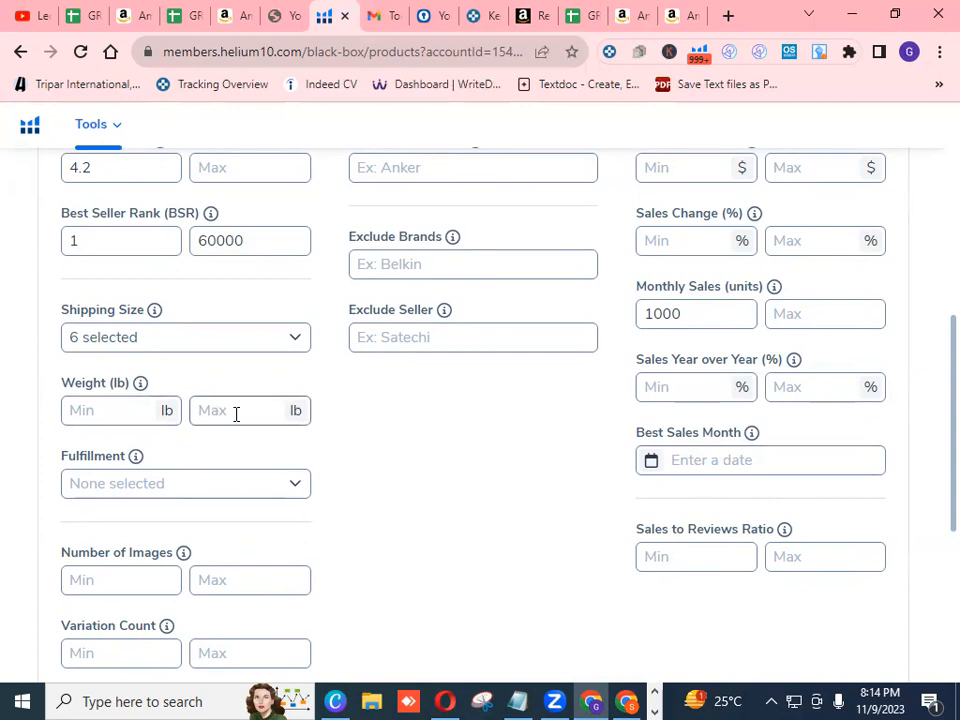
- Set the Fulfillment filter to FBA and FBM, leaving Amazon unselected
scroll(360, 465, "down", 1)
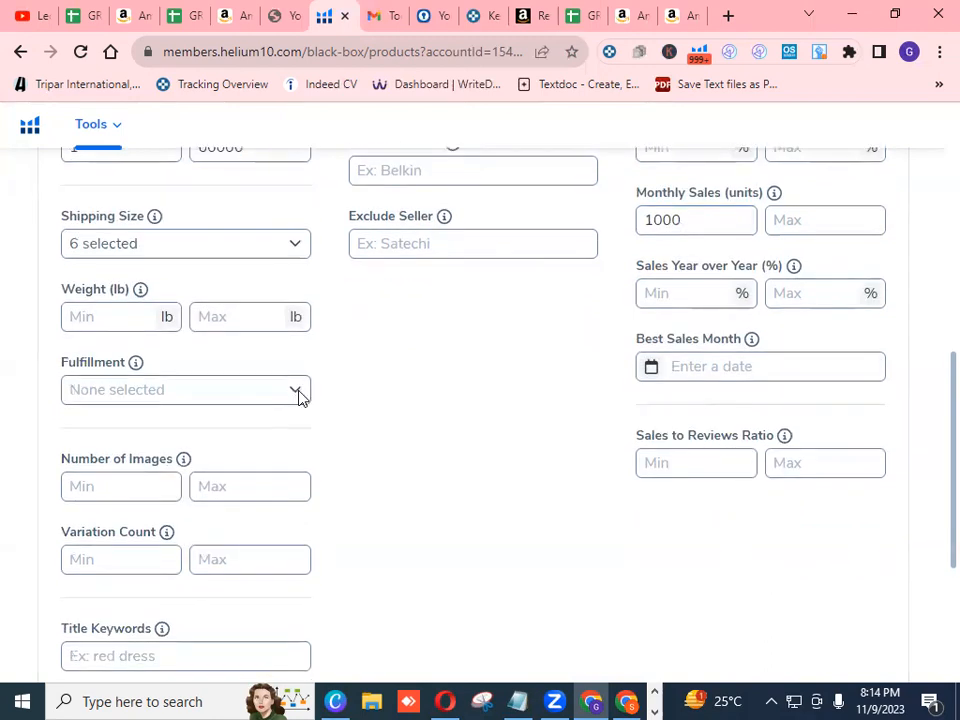
scroll(349, 396, "down", 1)
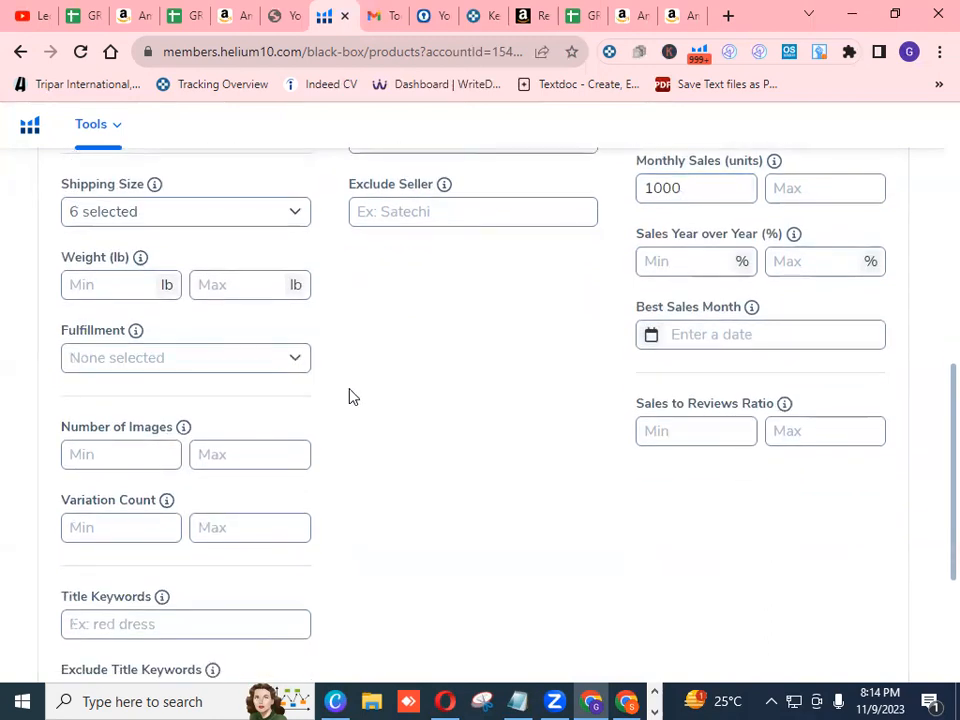
left_click(295, 366)
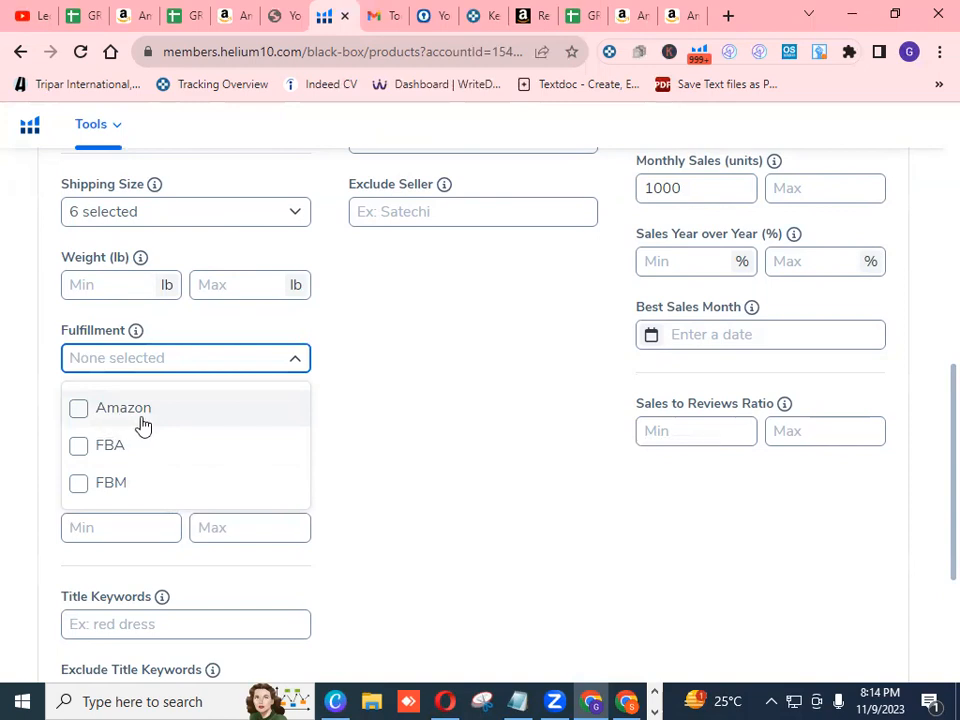
left_click(137, 454)
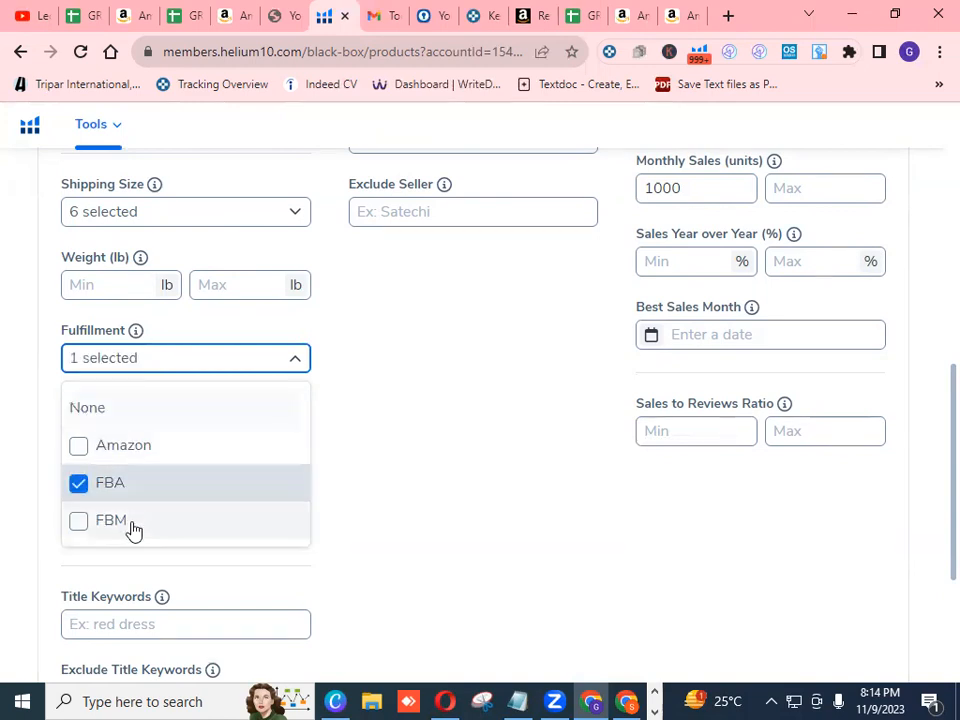
left_click(133, 529)
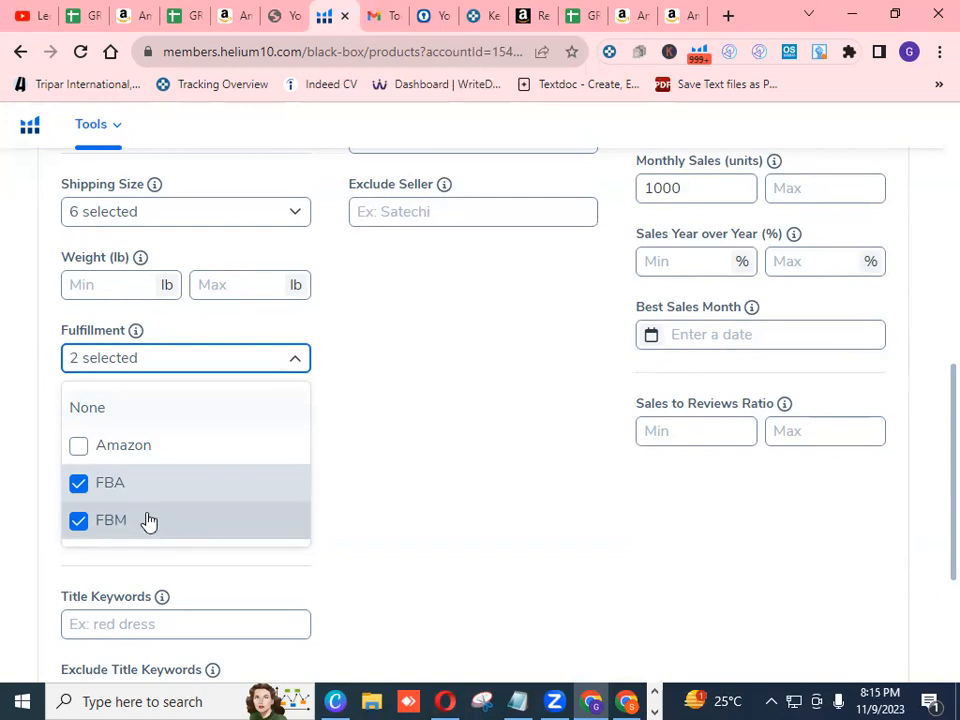
left_click(47, 452)
scroll(388, 450, "down", 1)
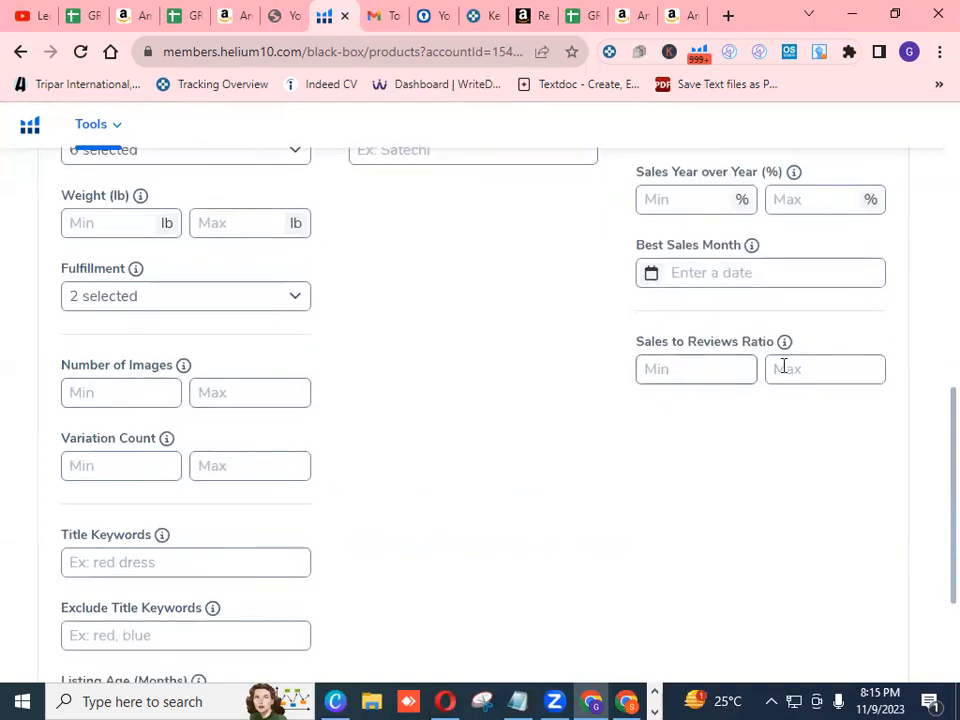
left_click(154, 466)
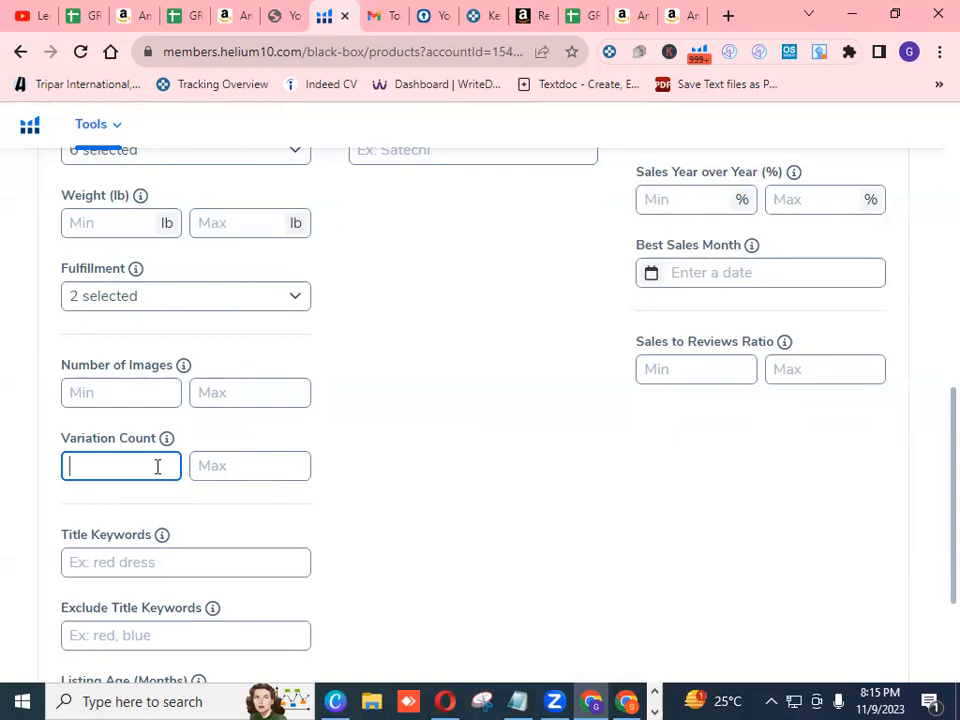
type("1")
left_click(264, 467)
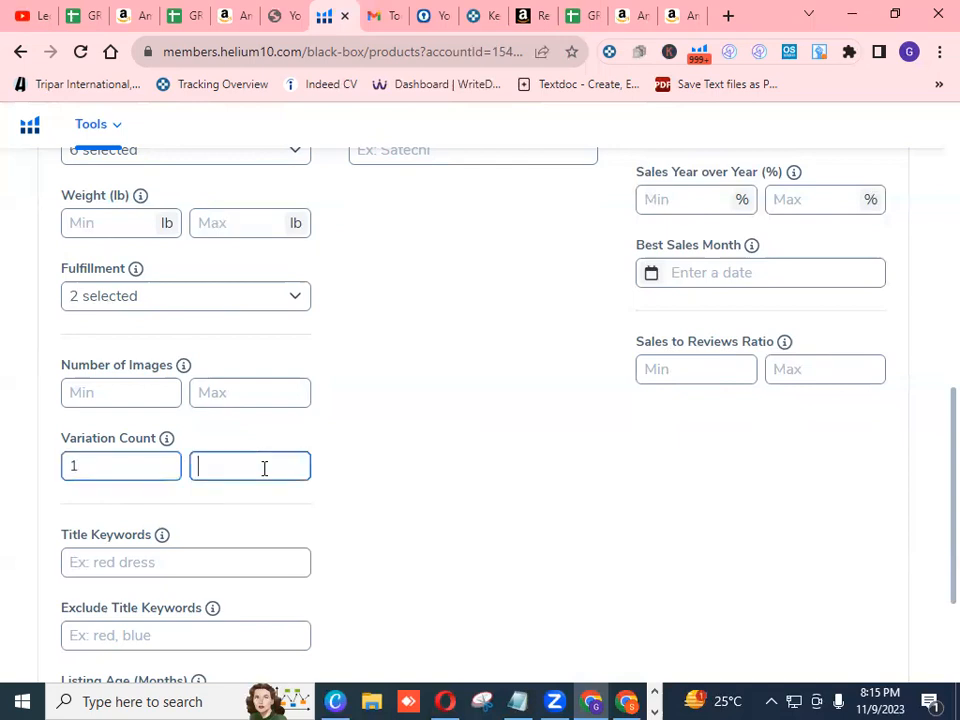
type("4")
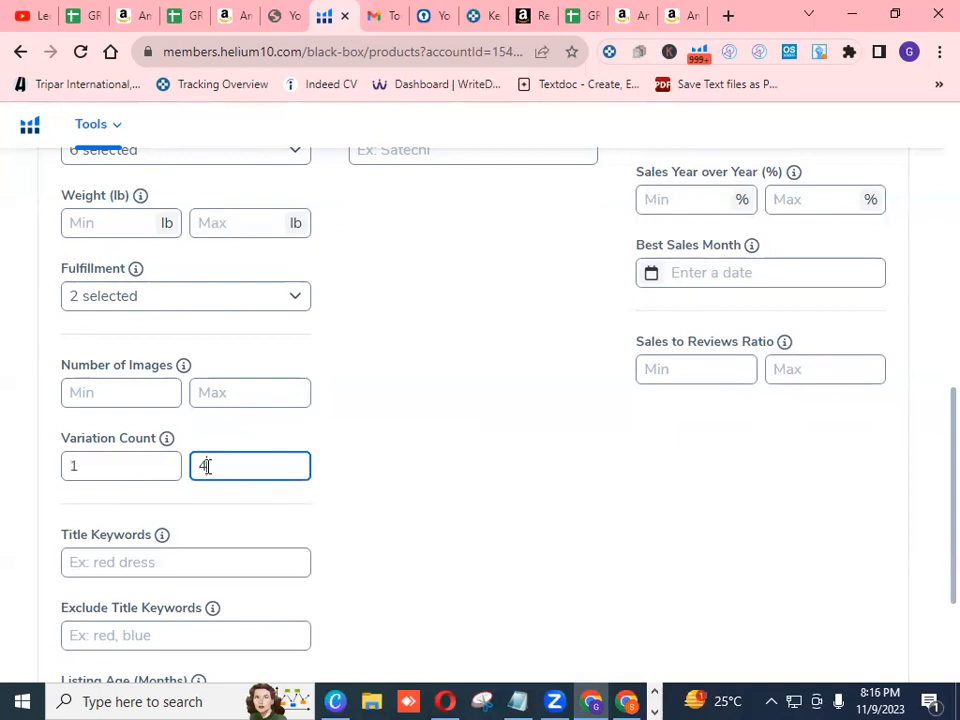
key("BackSpace")
left_click(144, 465)
key("BackSpace")
left_click(215, 464)
key("BackSpace")
- Set the Variation Count filter to a minimum of 1 and a maximum of 4
left_click(167, 465)
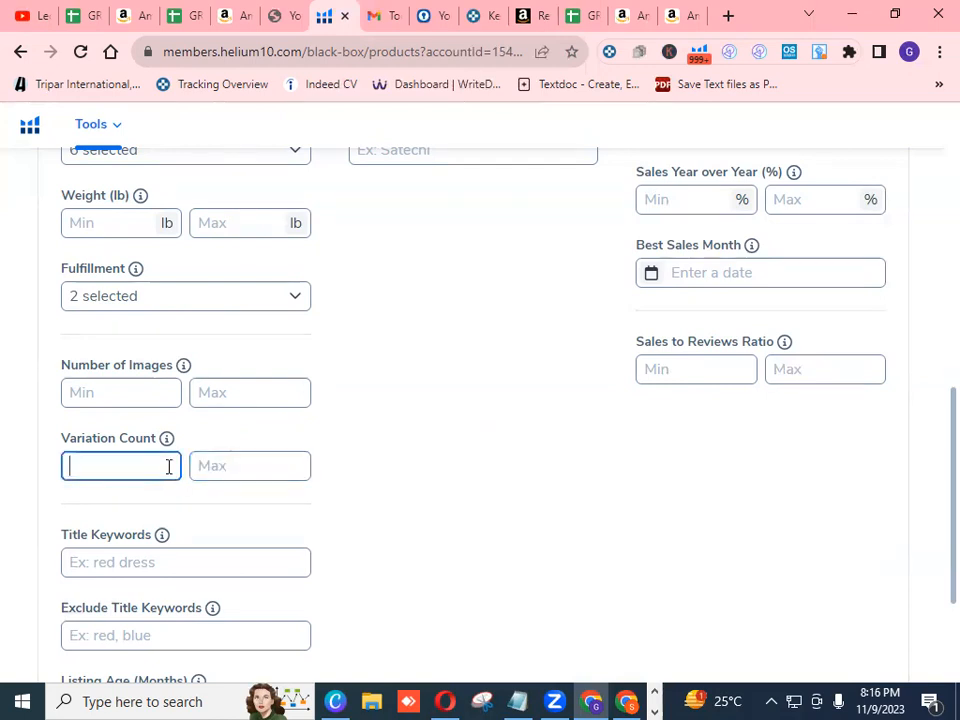
type("1")
left_click(231, 467)
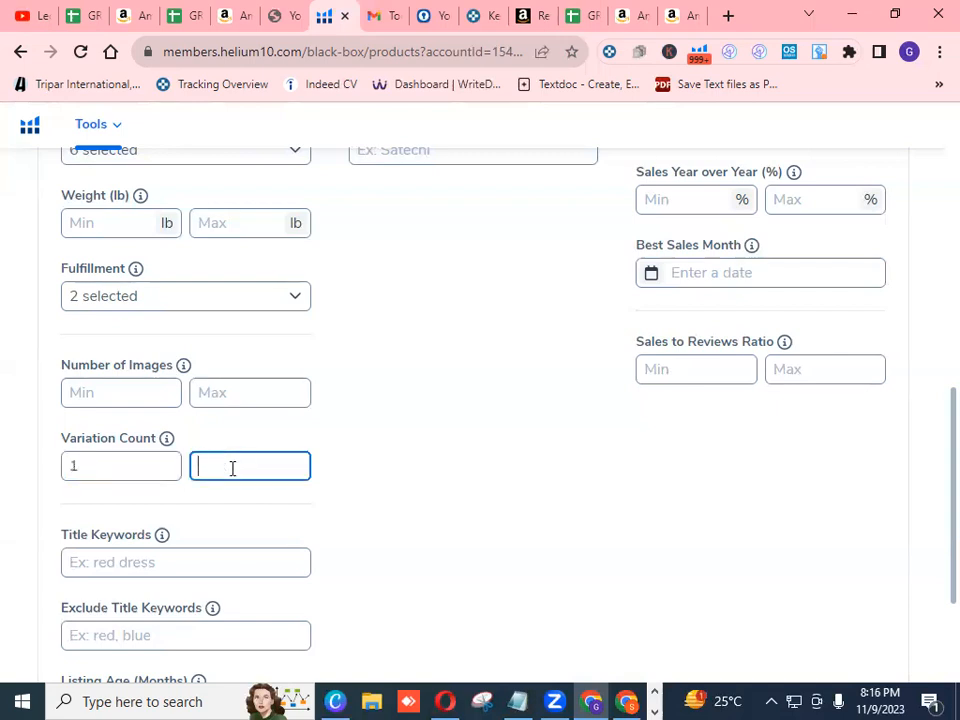
type("4")
- Review all filter settings on the product search form, from category, sellers and price through fulfillment and variation count
scroll(433, 484, "down", 1)
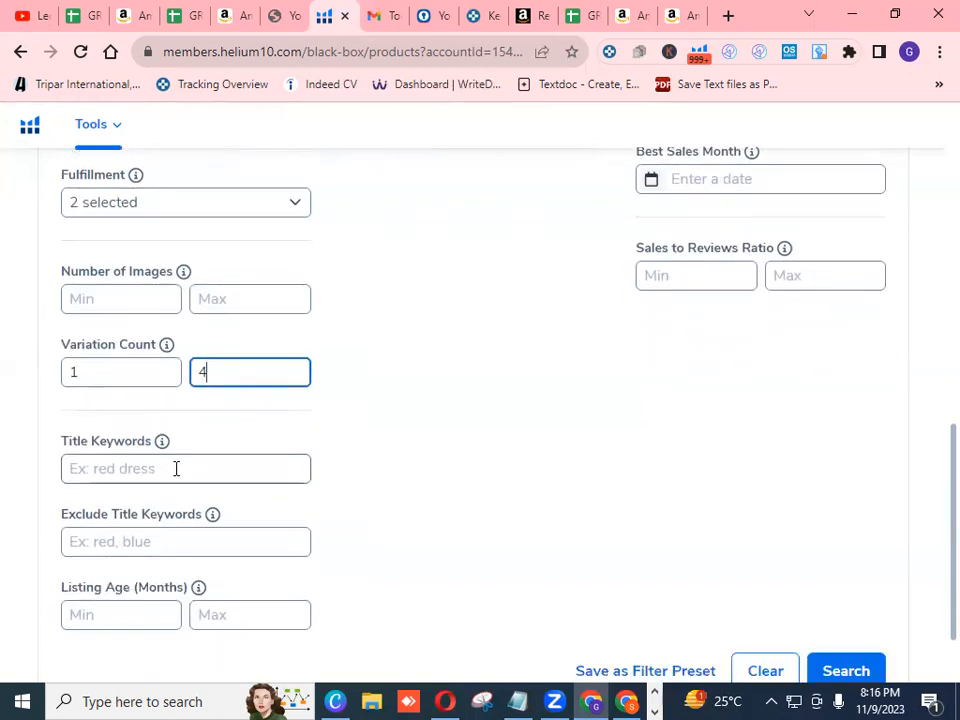
scroll(176, 467, "down", 1)
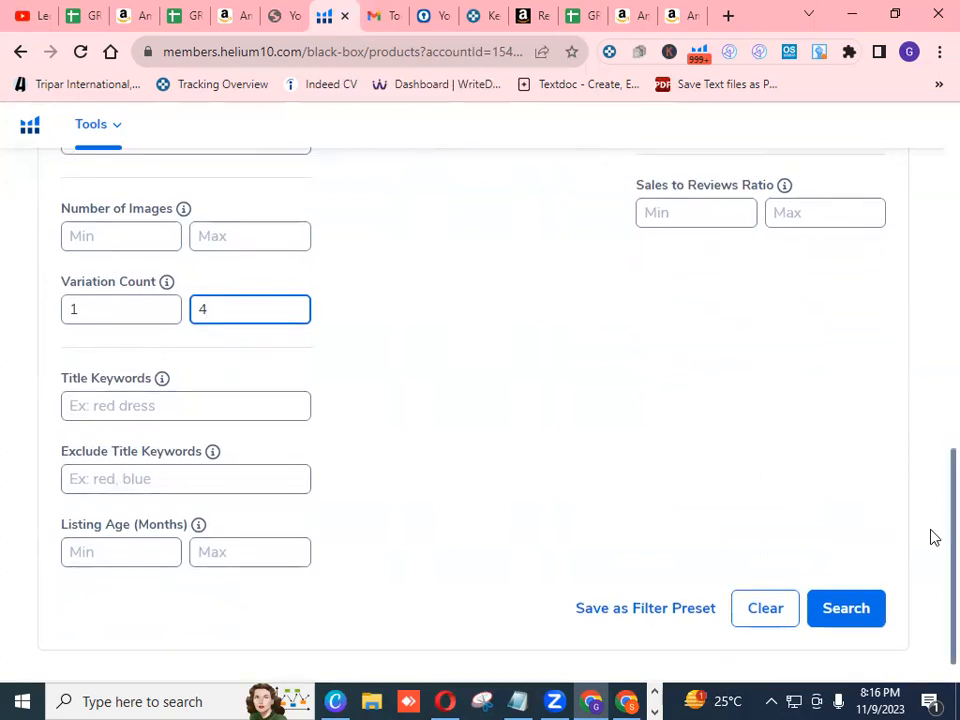
left_click_drag(930, 543, 930, 232)
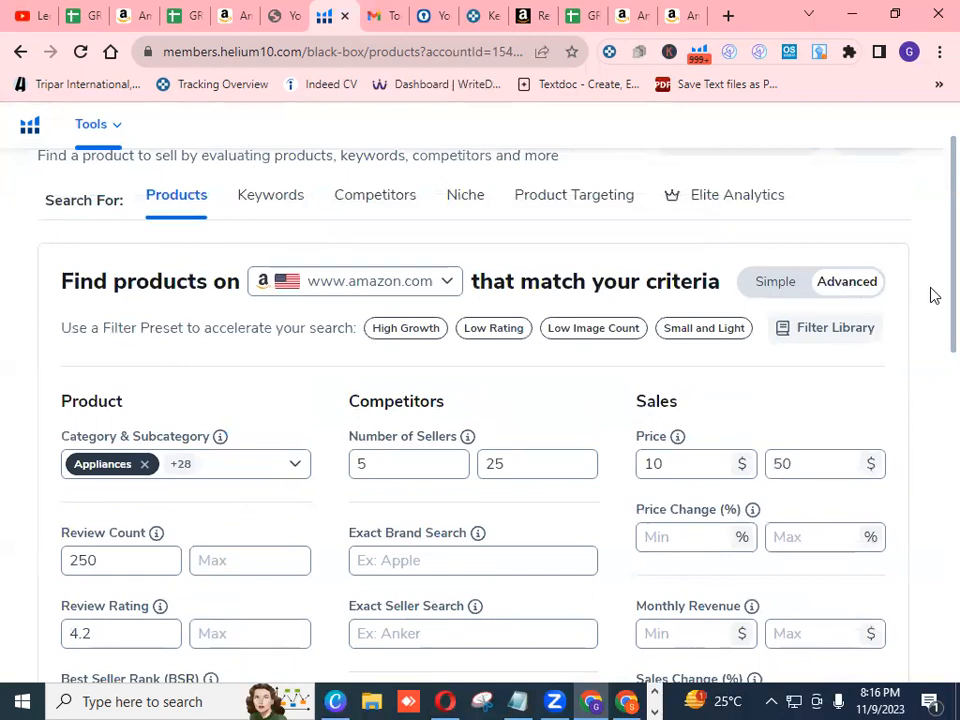
scroll(934, 320, "down", 1)
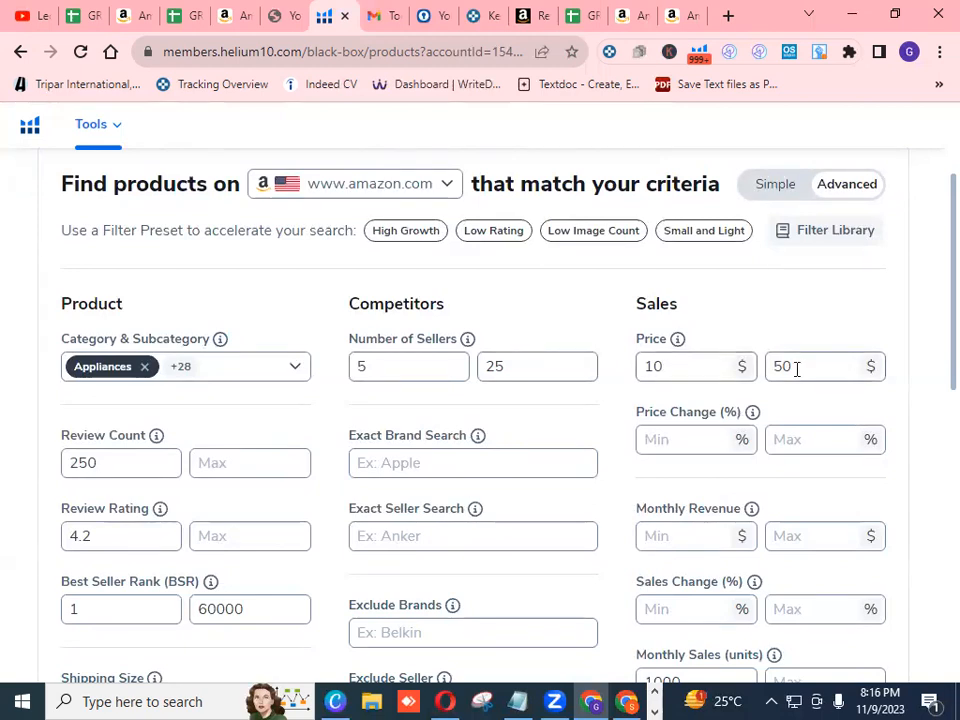
scroll(234, 474, "down", 1)
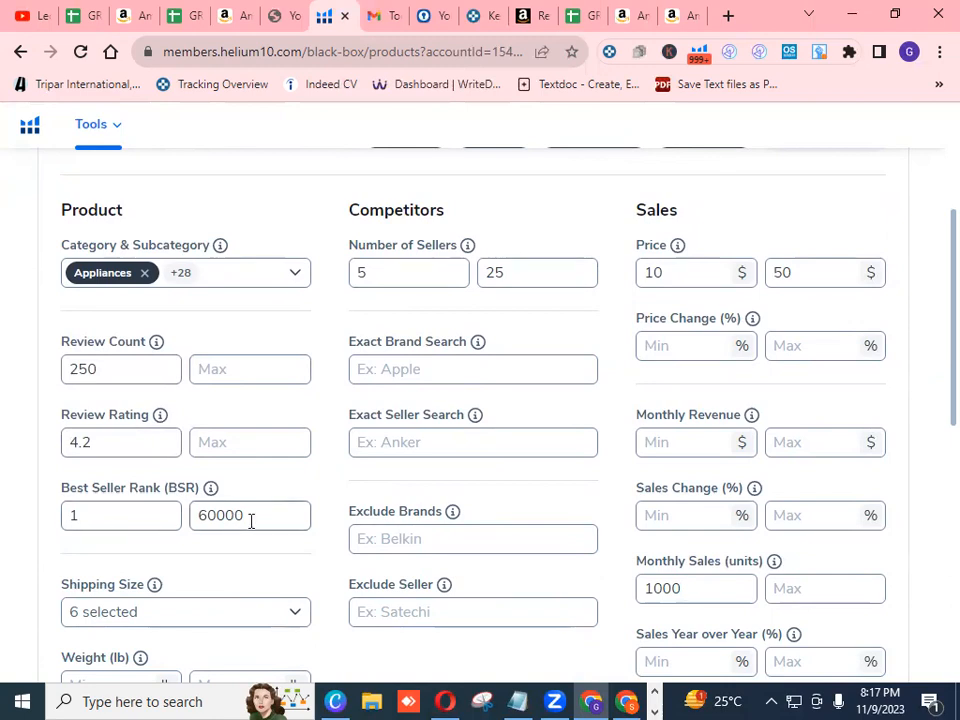
scroll(251, 521, "down", 1)
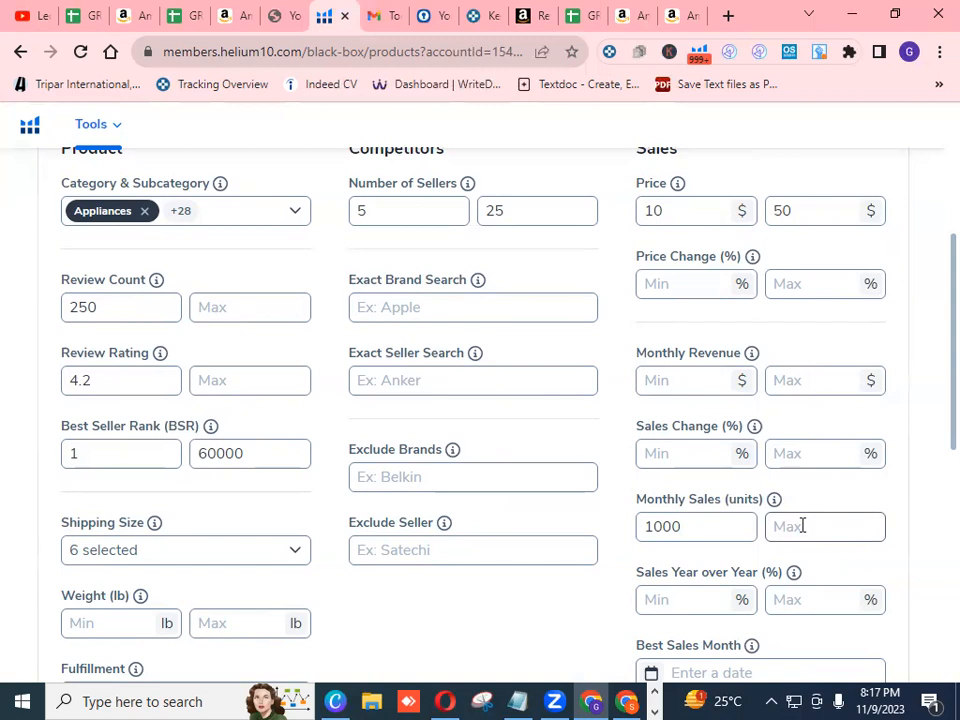
scroll(802, 525, "down", 1)
scroll(802, 525, "down", 2)
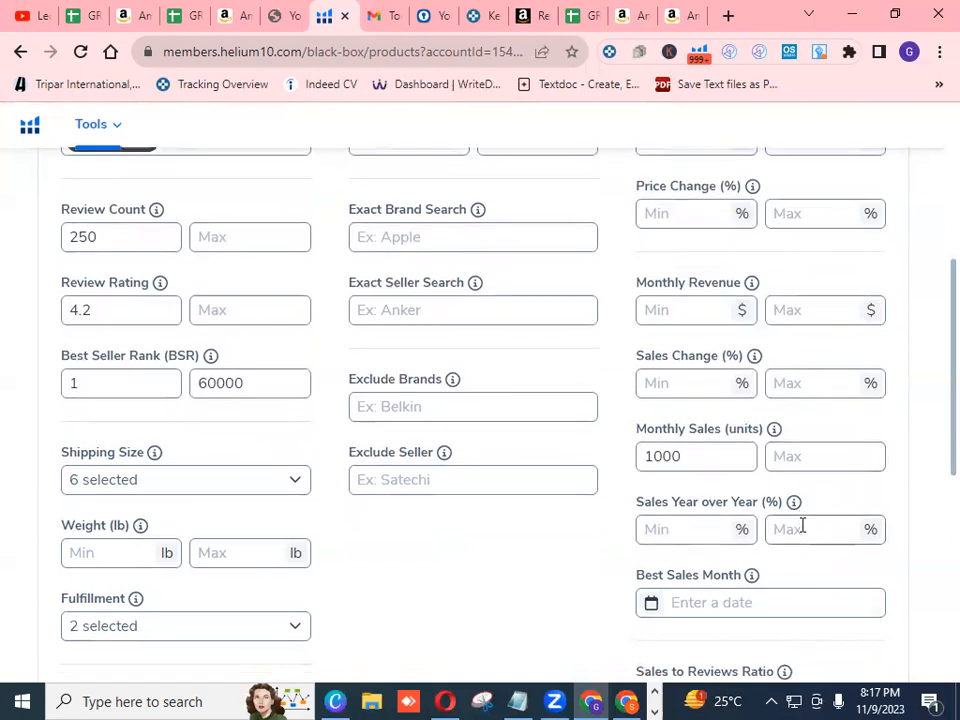
scroll(797, 537, "down", 1)
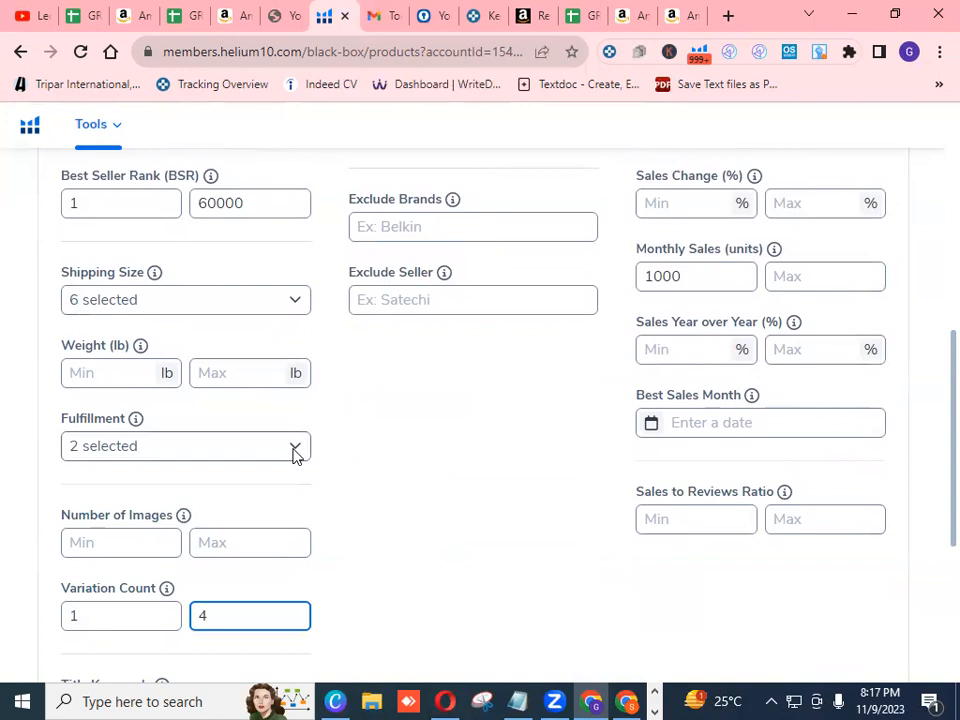
scroll(397, 568, "down", 1)
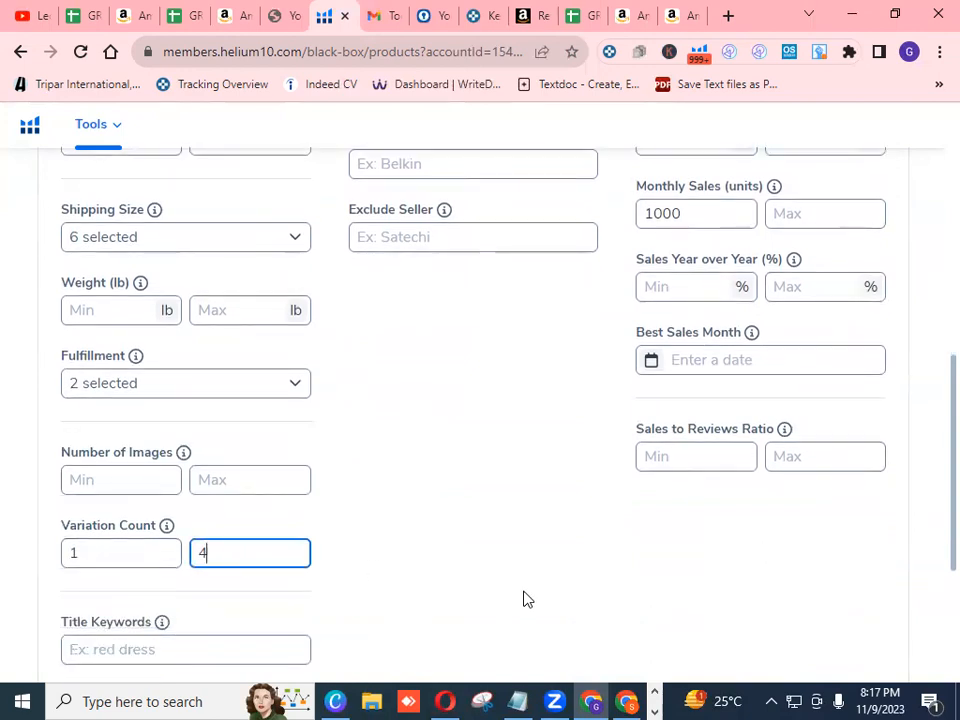
scroll(525, 597, "up", 2)
scroll(525, 597, "up", 5)
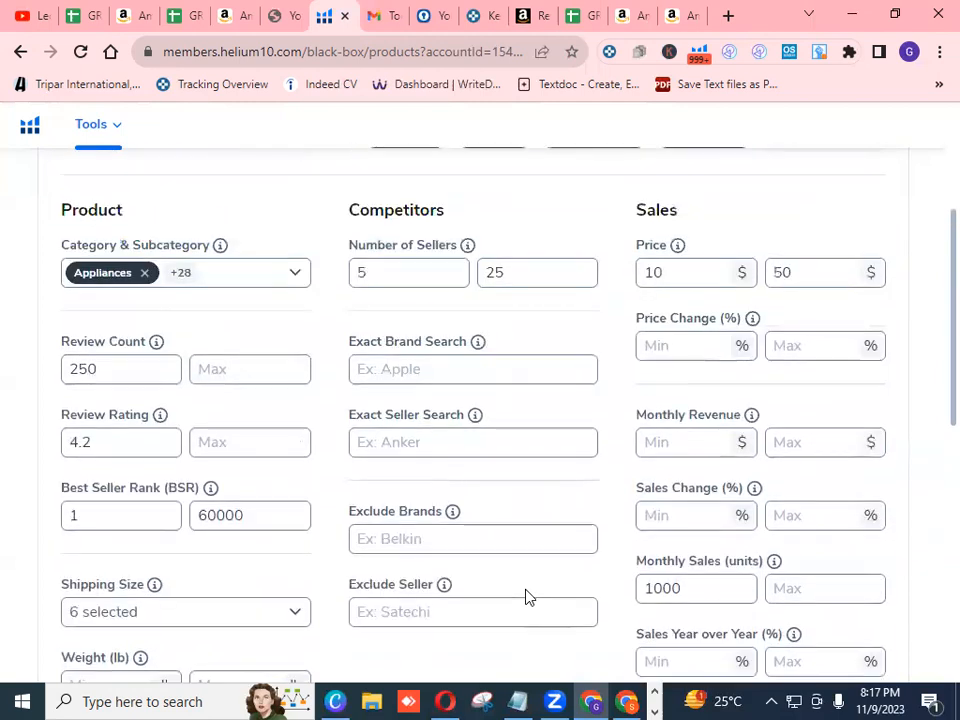
- Run the product search with the configured filters and browse the list of matching products
scroll(529, 597, "down", 6)
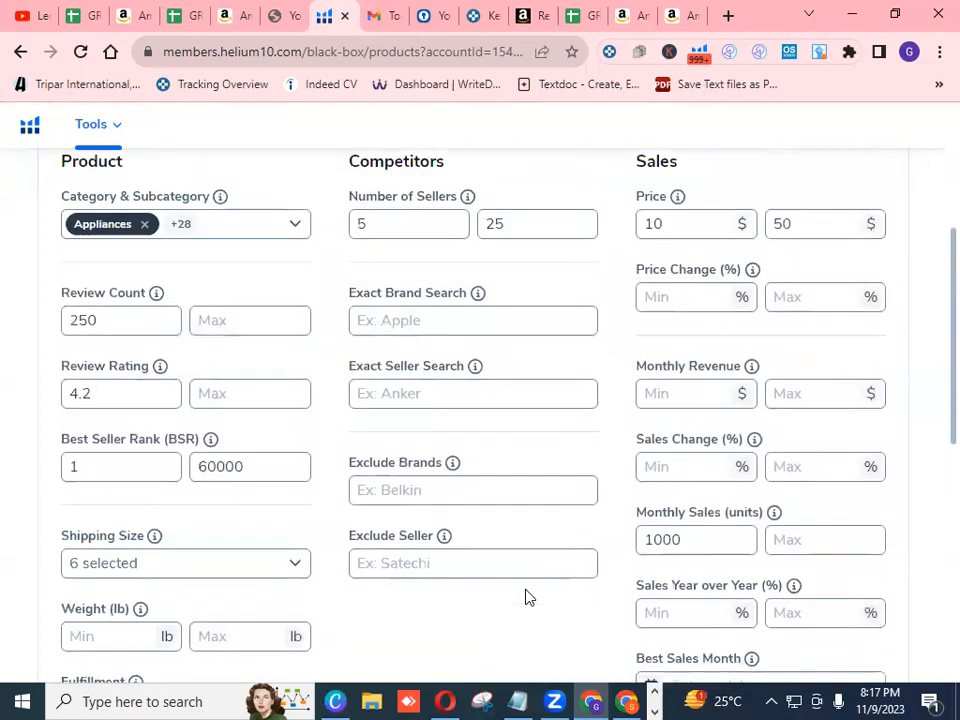
scroll(525, 596, "down", 5)
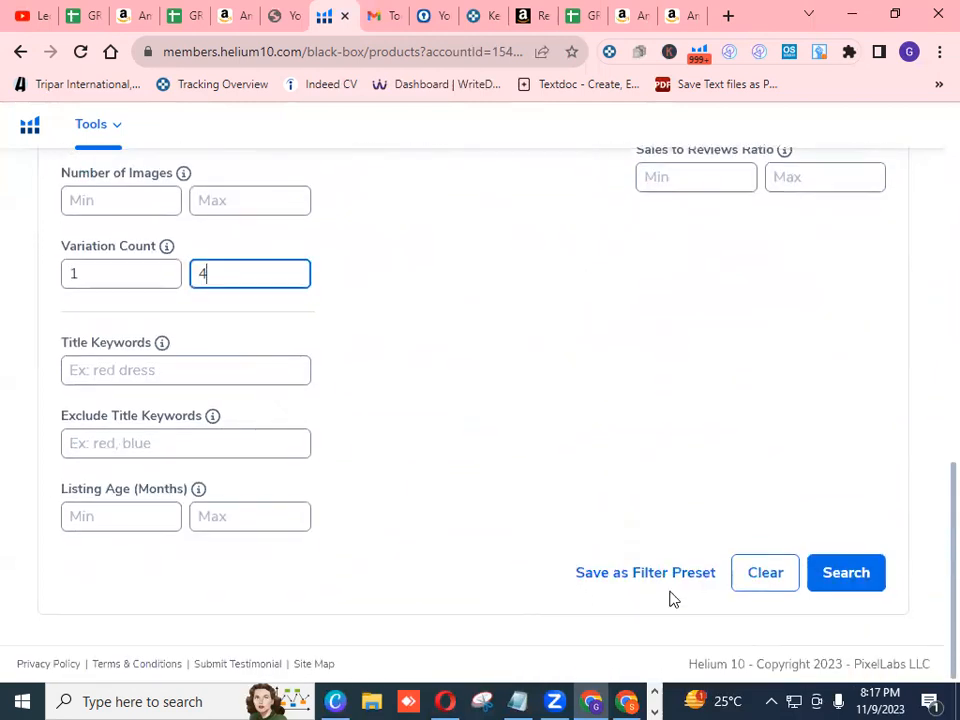
left_click(846, 574)
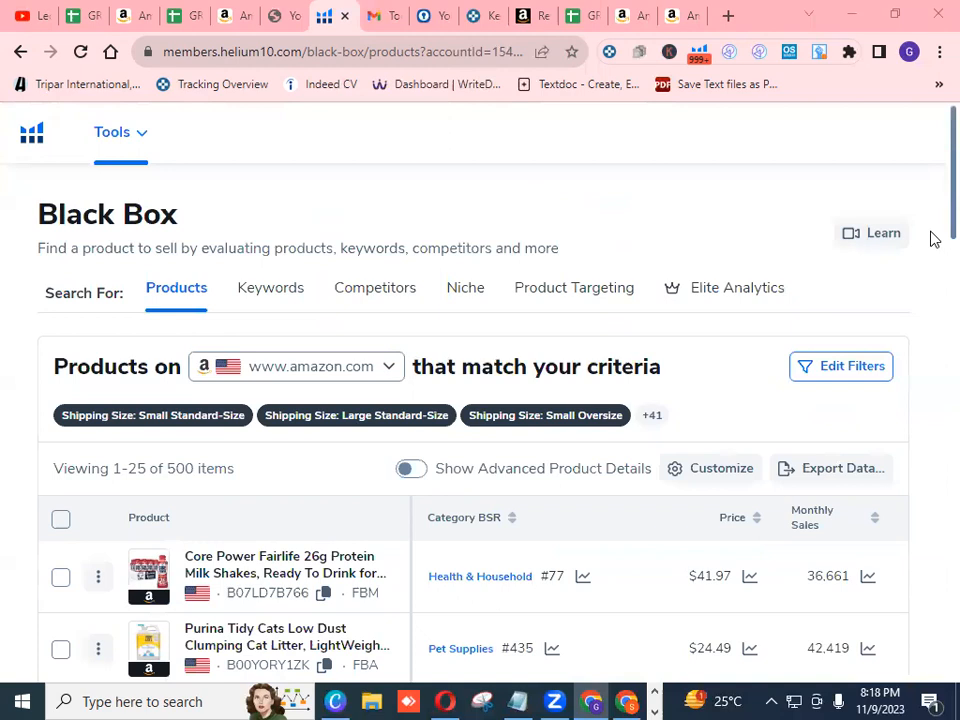
scroll(932, 238, "down", 2)
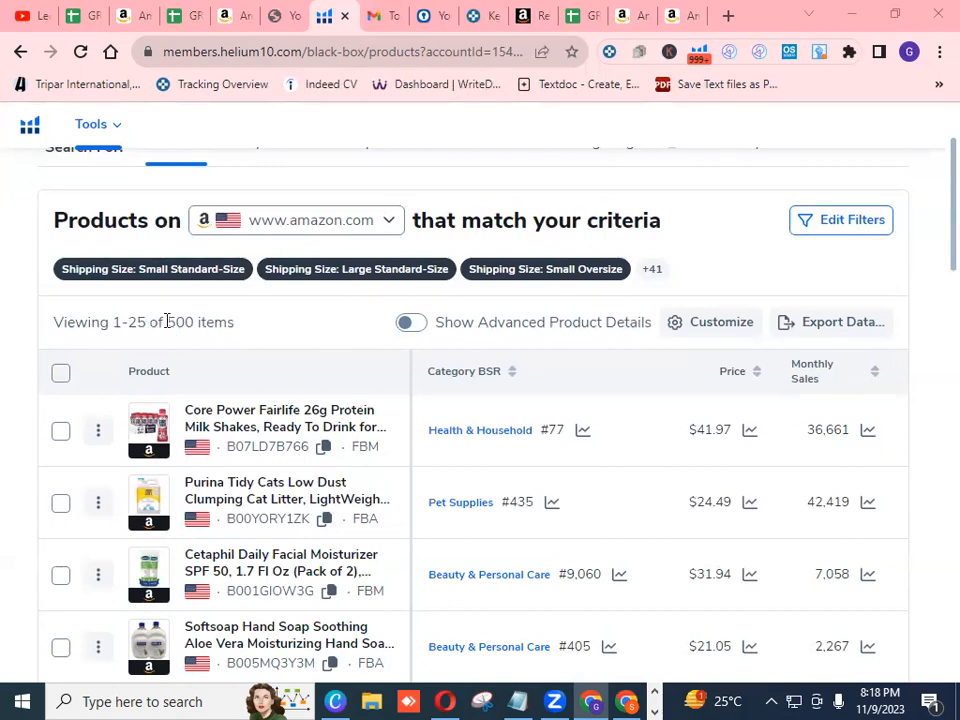
left_click_drag(167, 318, 194, 322)
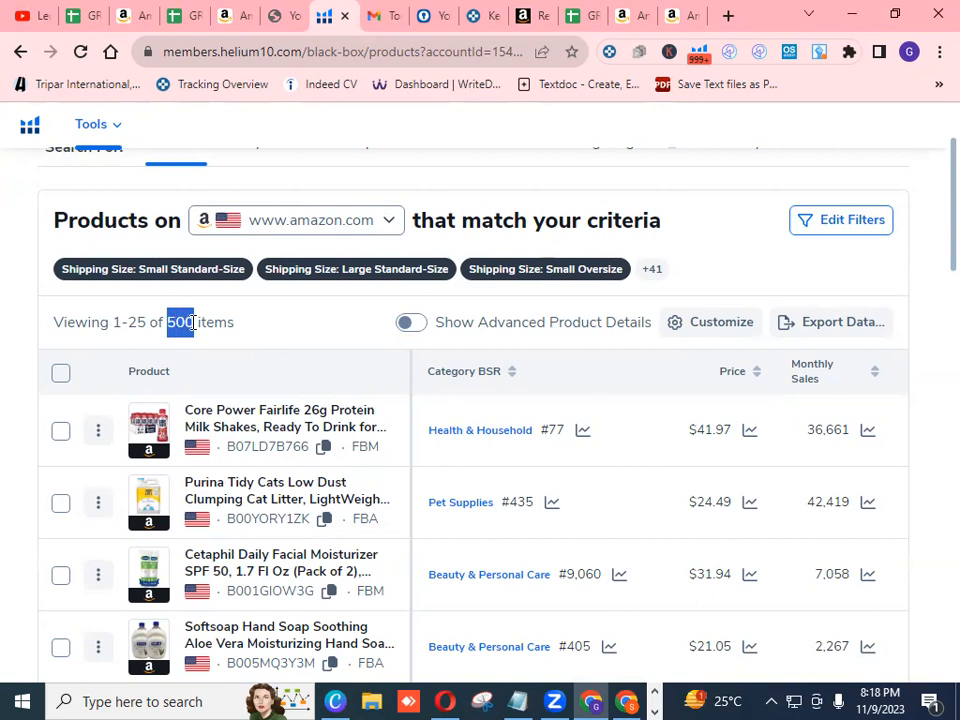
left_click(133, 323)
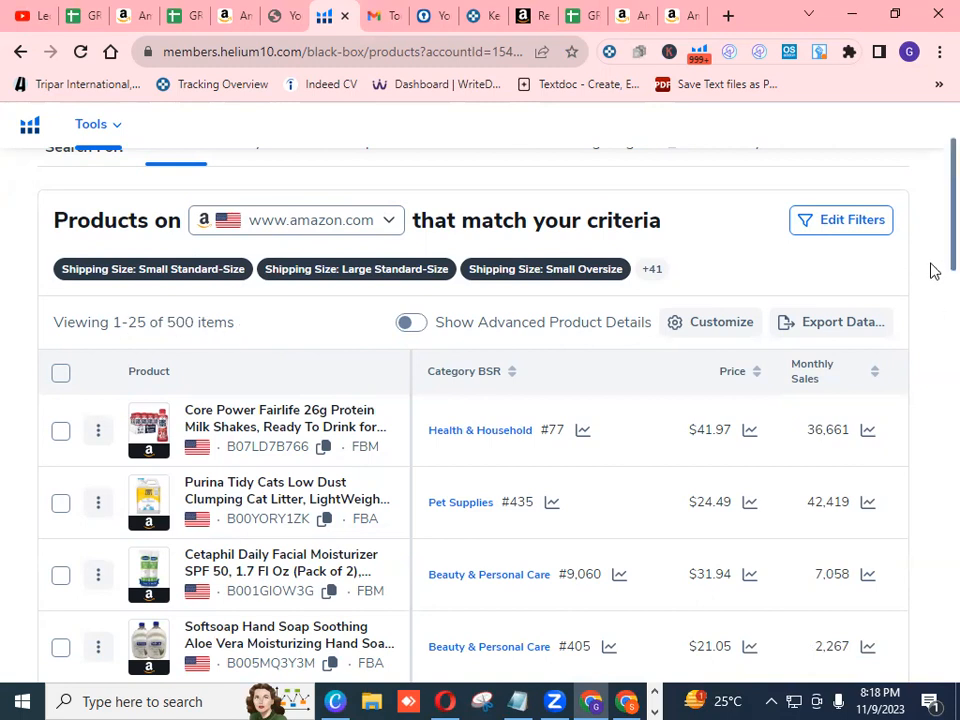
scroll(934, 280, "down", 1)
scroll(930, 293, "down", 8)
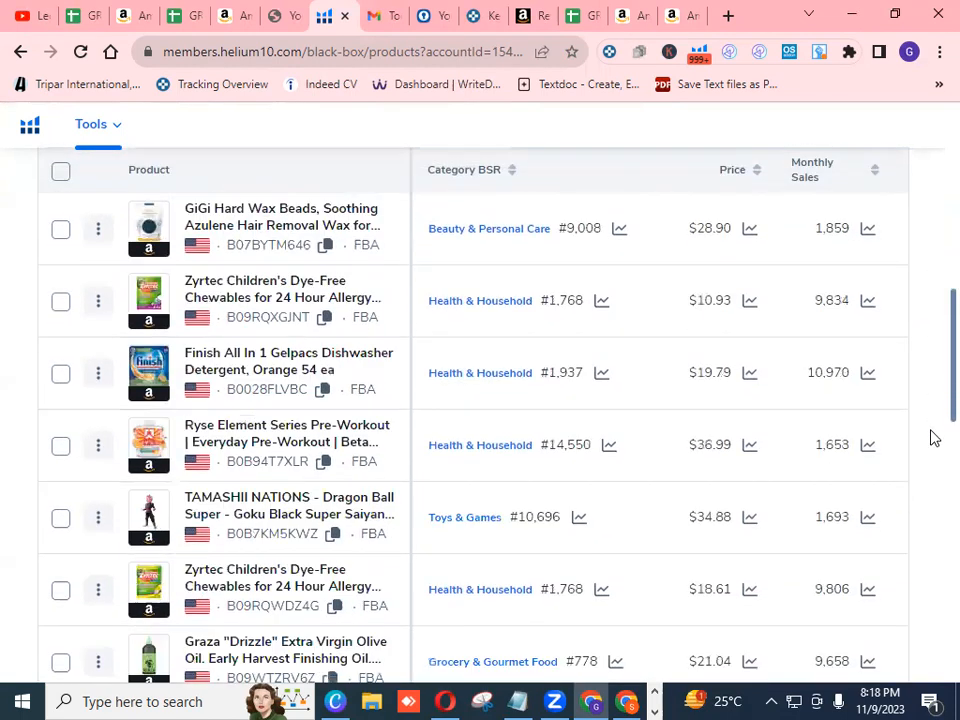
- Browse further through the matching products and return to the start of the results list
scroll(934, 477, "down", 6)
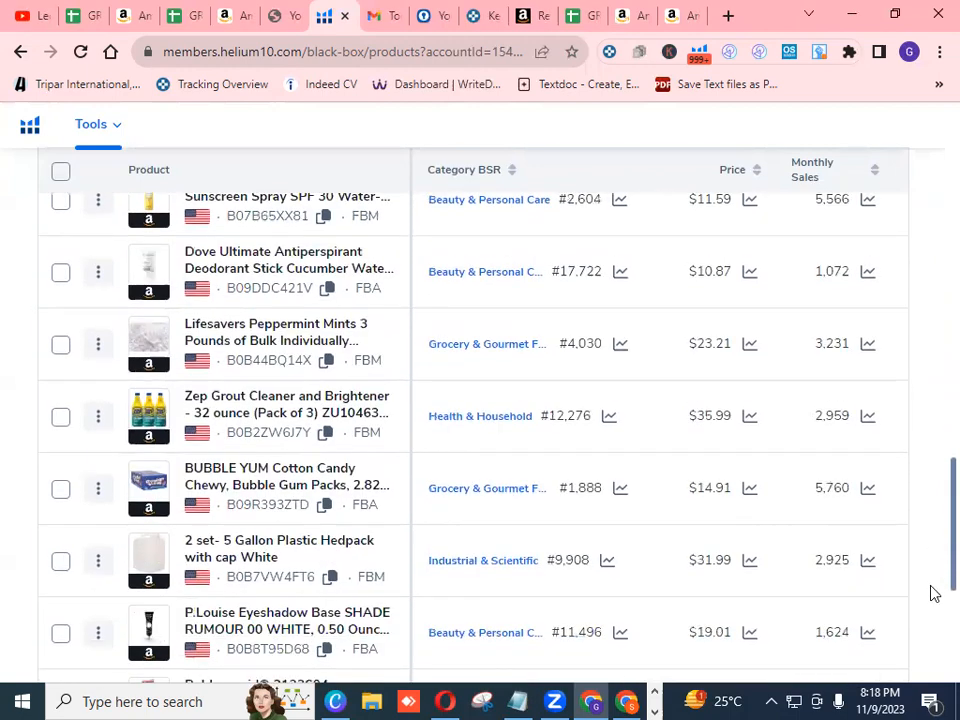
scroll(934, 630, "down", 1)
scroll(934, 531, "up", 8)
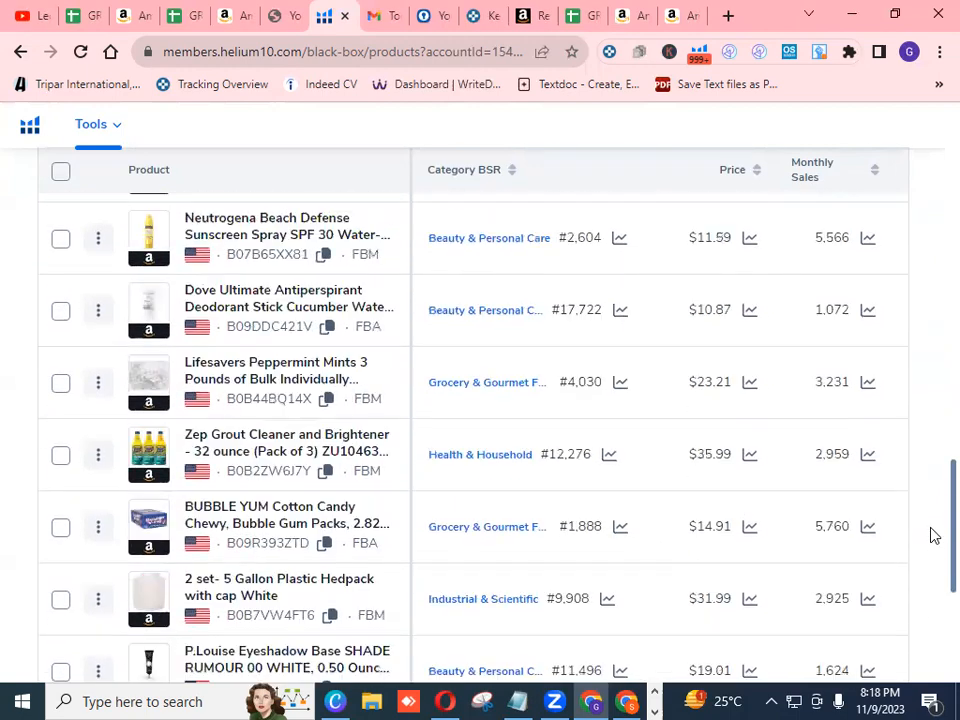
scroll(932, 330, "up", 10)
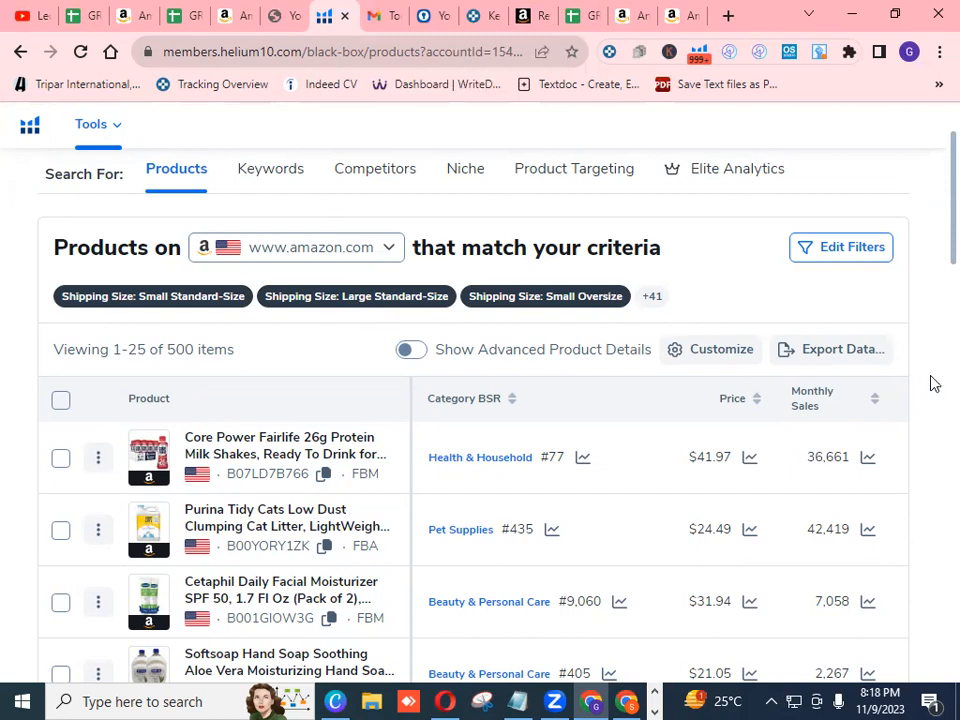
scroll(932, 244, "down", 1)
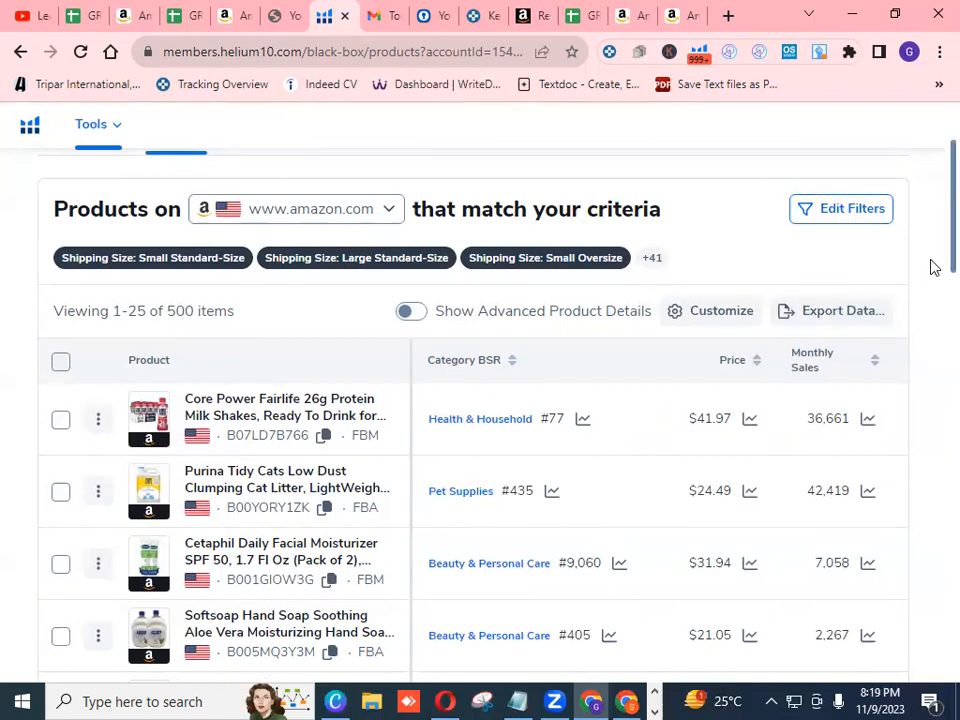
scroll(934, 242, "up", 2)
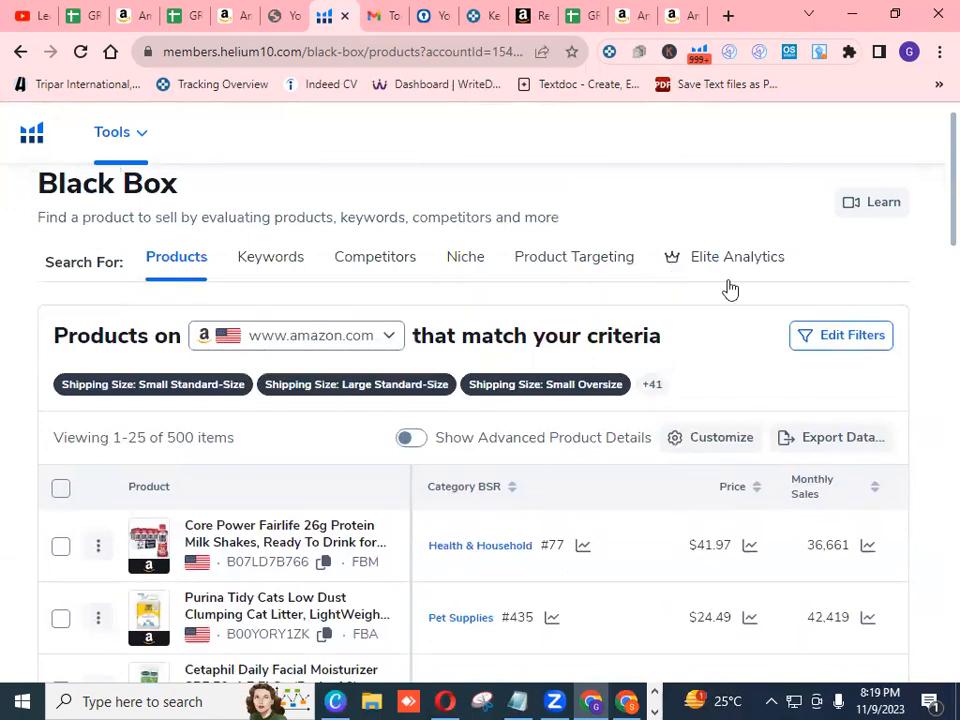
- Review the applied filters, from category, reviews and BSR through variation count, sellers, price and monthly sales, and close them without changes
left_click(825, 343)
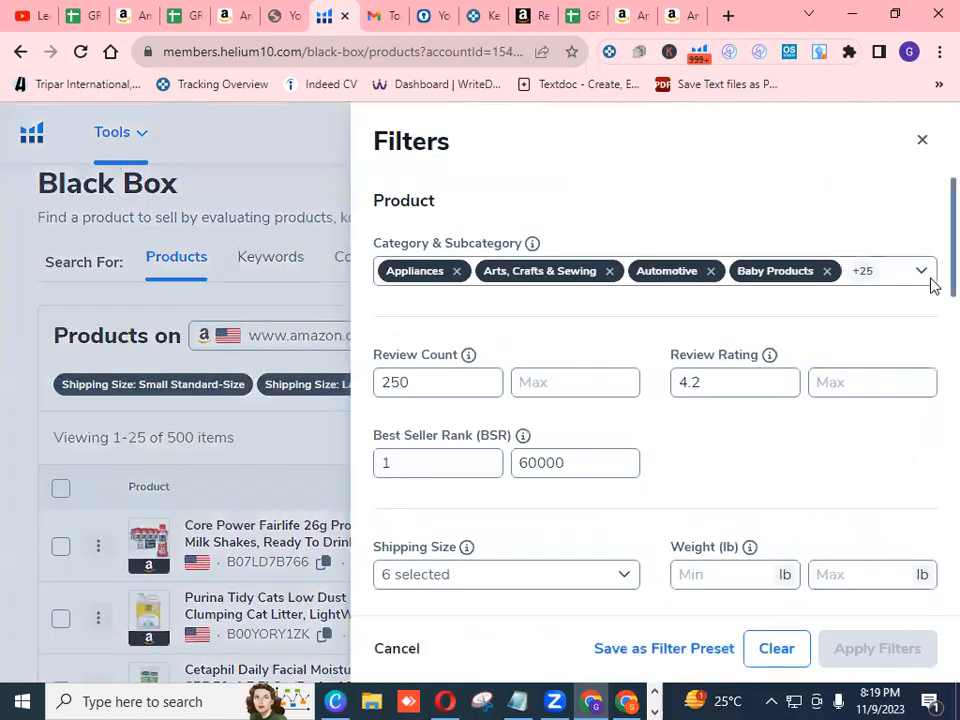
scroll(930, 285, "down", 3)
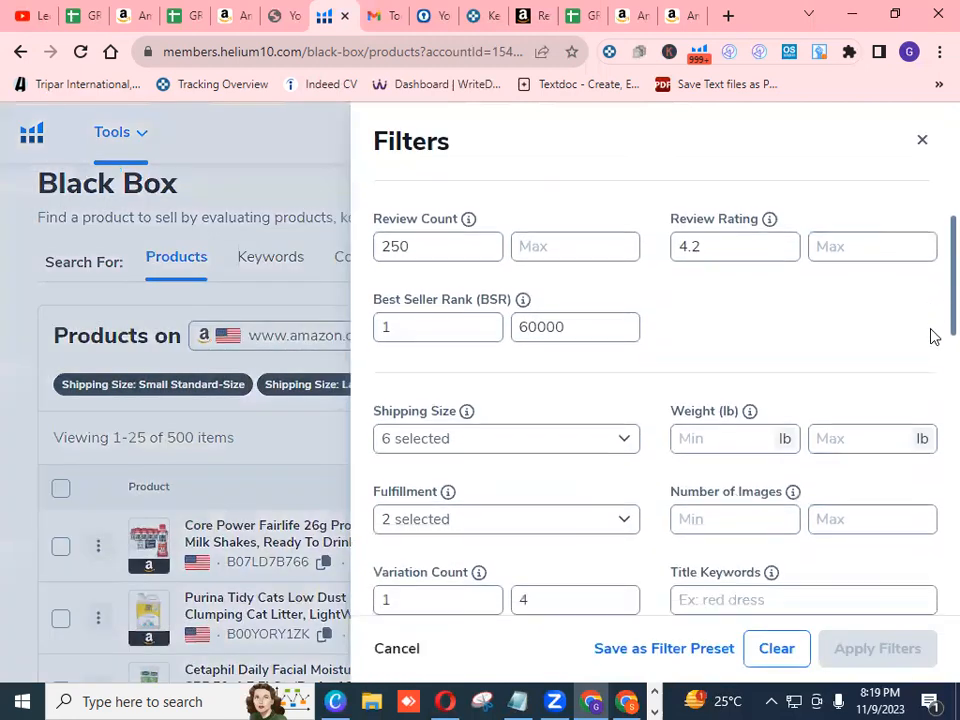
scroll(930, 336, "down", 5)
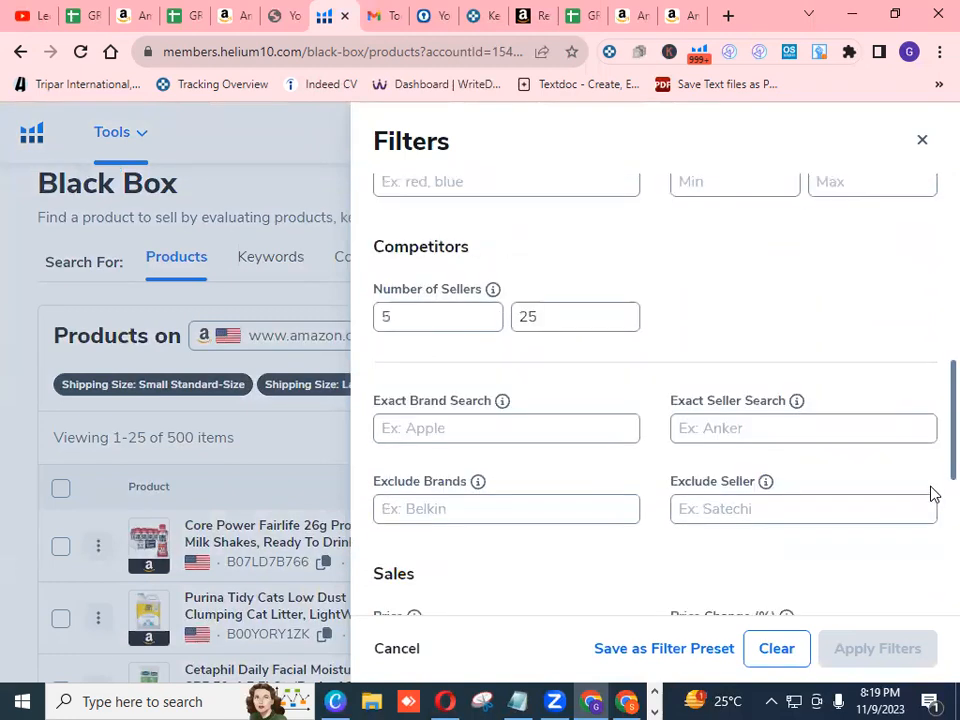
scroll(930, 494, "down", 4)
left_click_drag(931, 612, 930, 274)
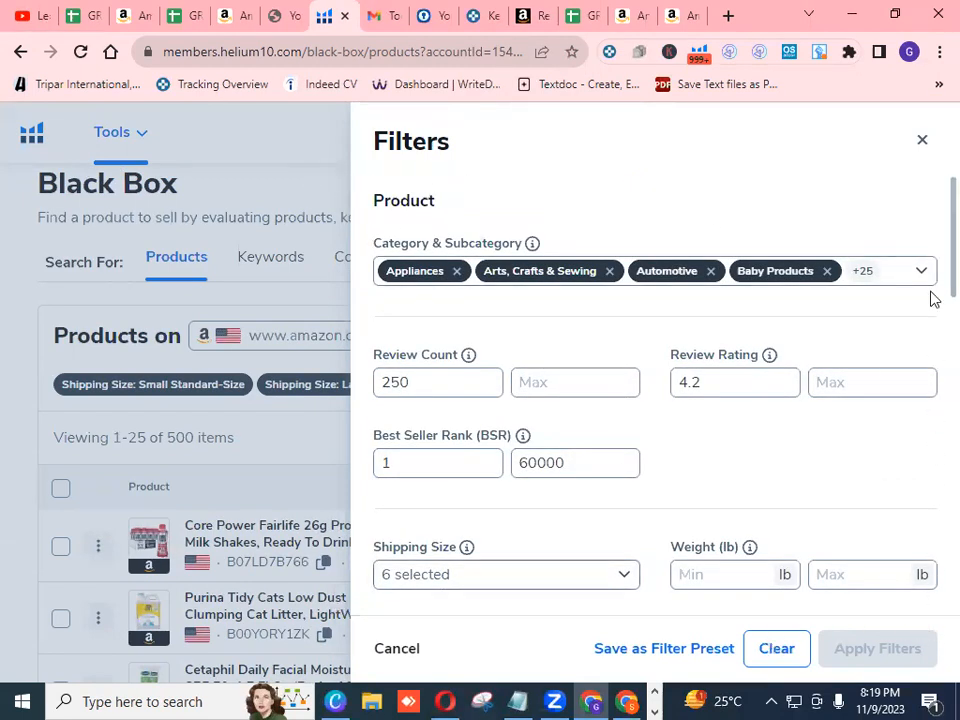
left_click_drag(932, 270, 930, 395)
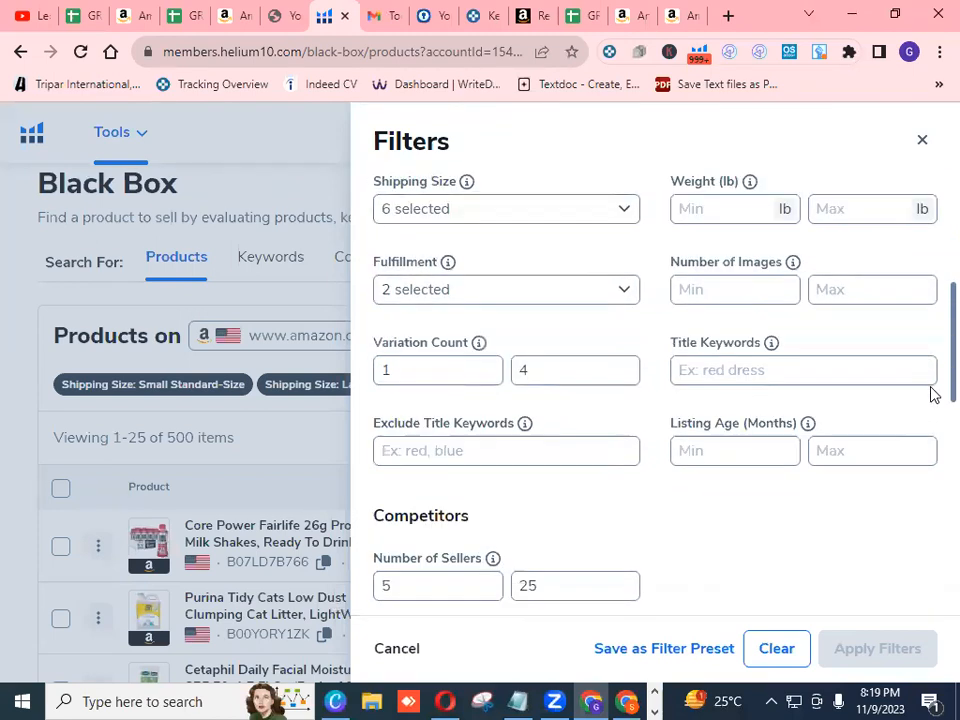
scroll(930, 398, "down", 1)
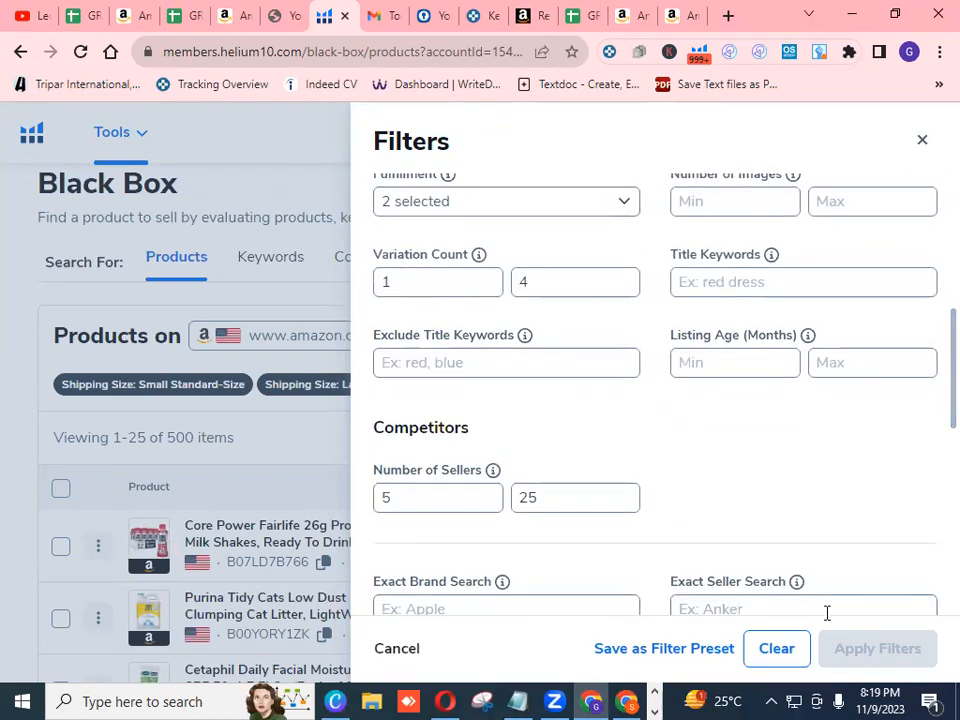
scroll(930, 469, "down", 1)
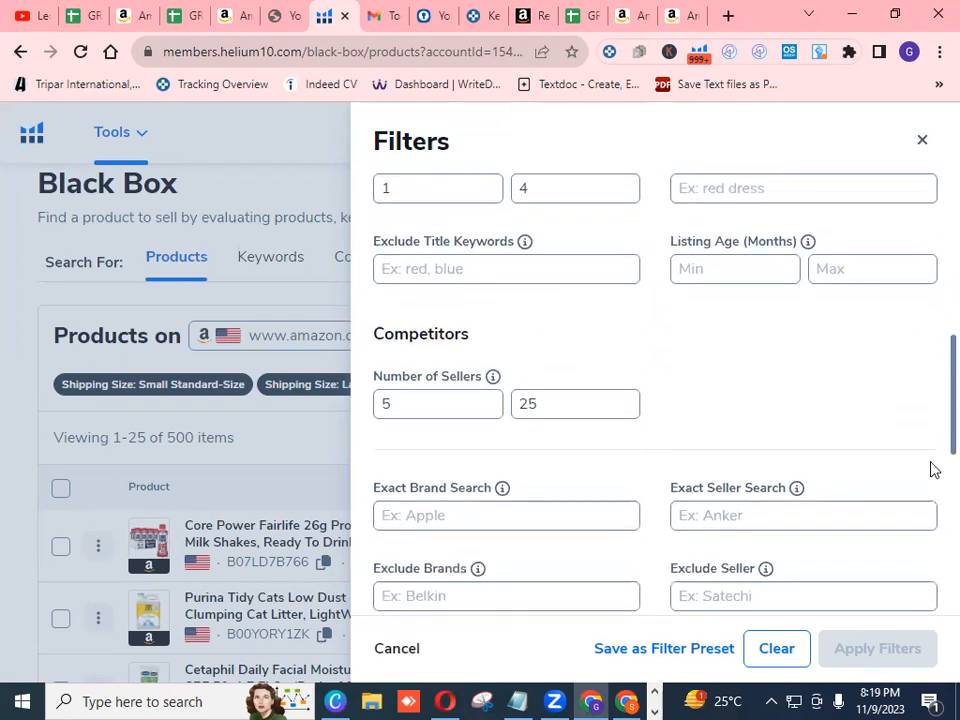
scroll(930, 469, "down", 5)
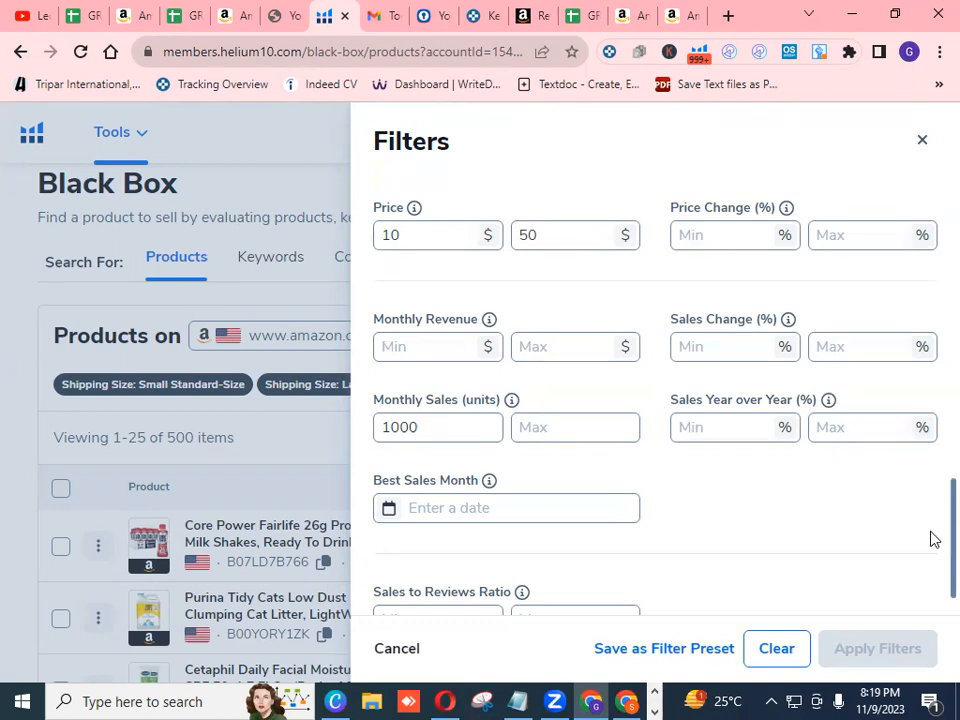
scroll(930, 540, "up", 6)
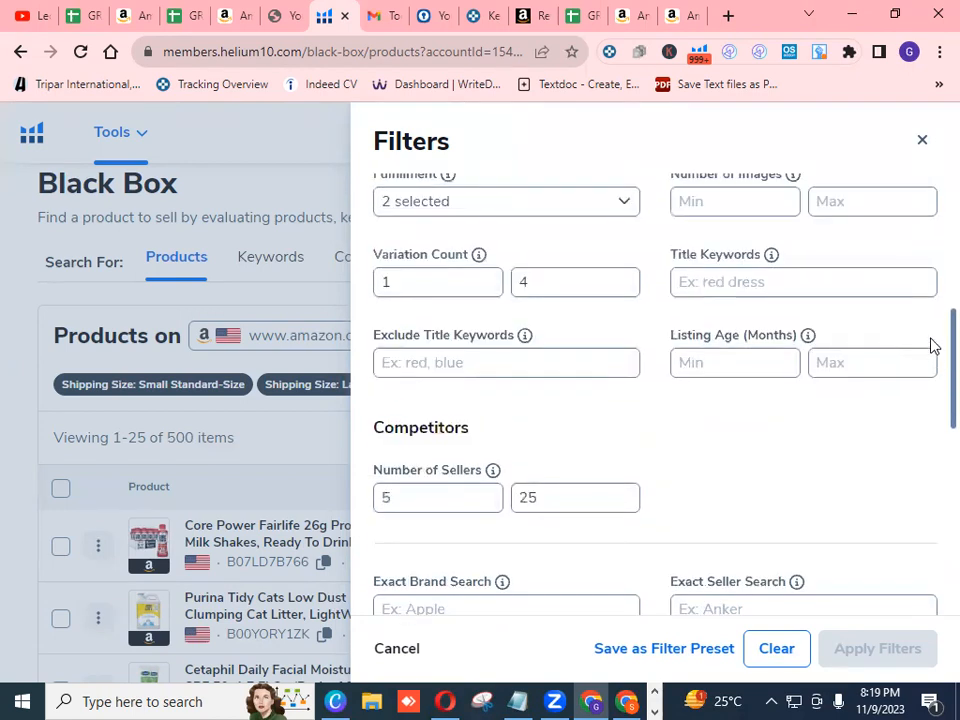
scroll(930, 345, "up", 5)
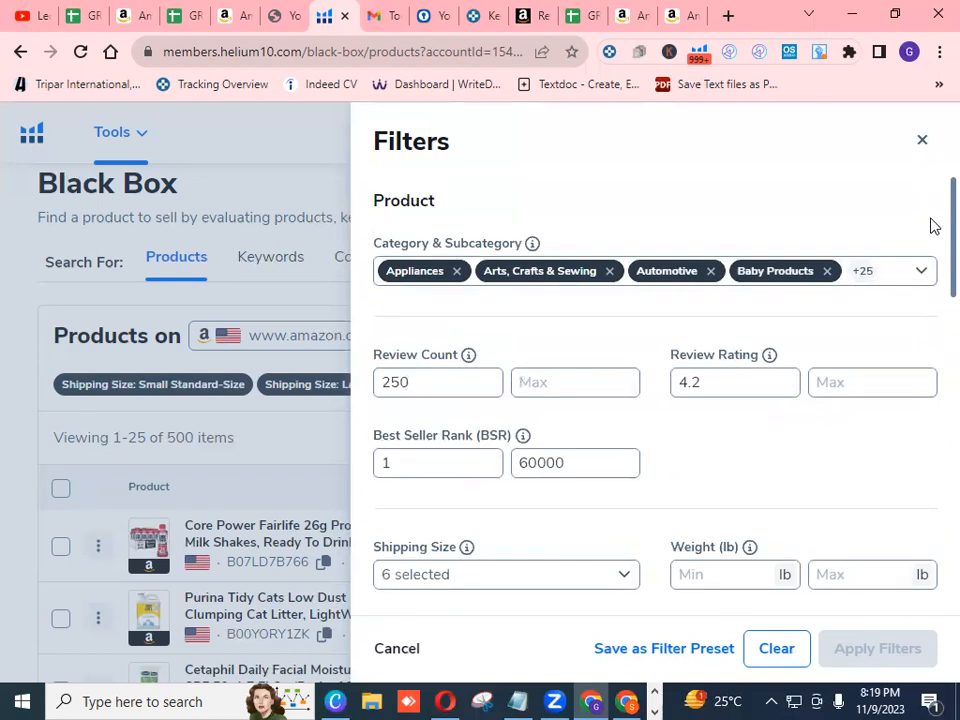
scroll(930, 240, "down", 1)
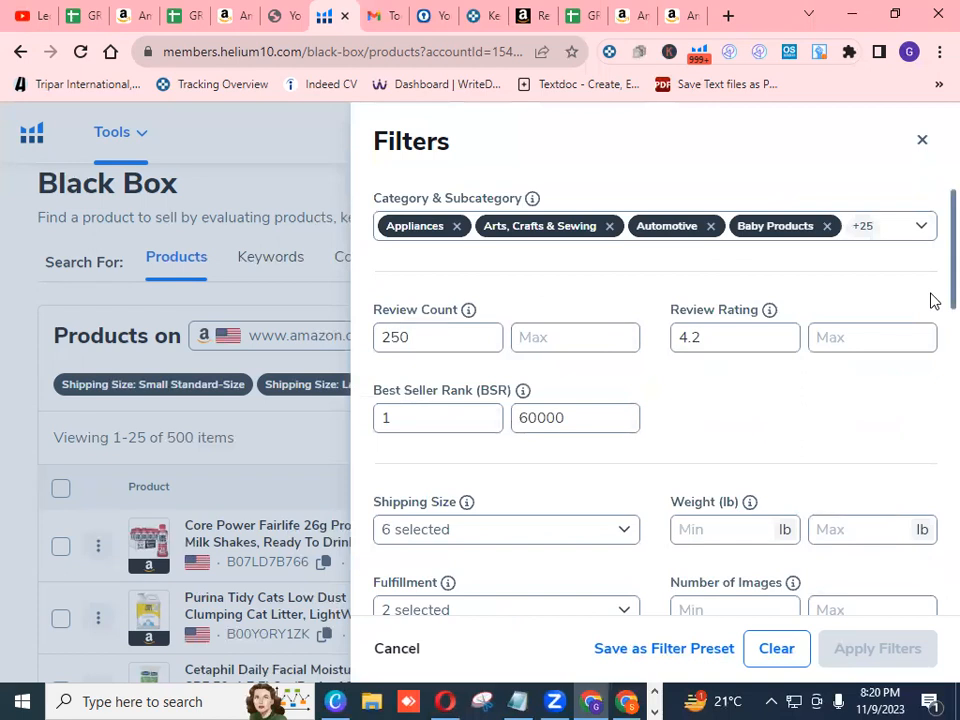
left_click_drag(931, 312, 932, 426)
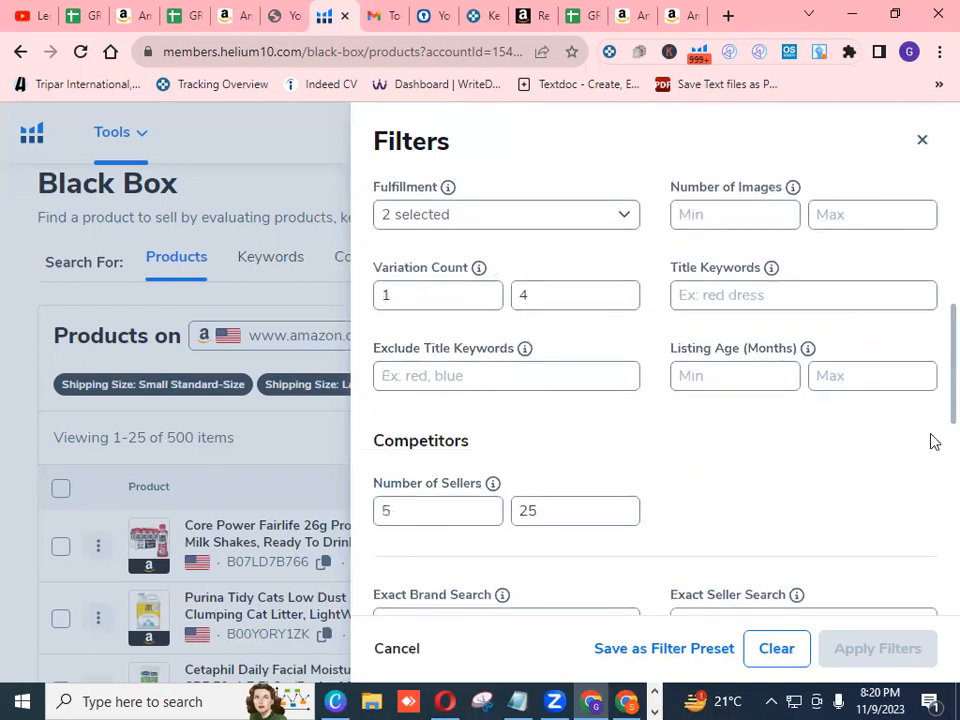
left_click_drag(931, 430, 932, 570)
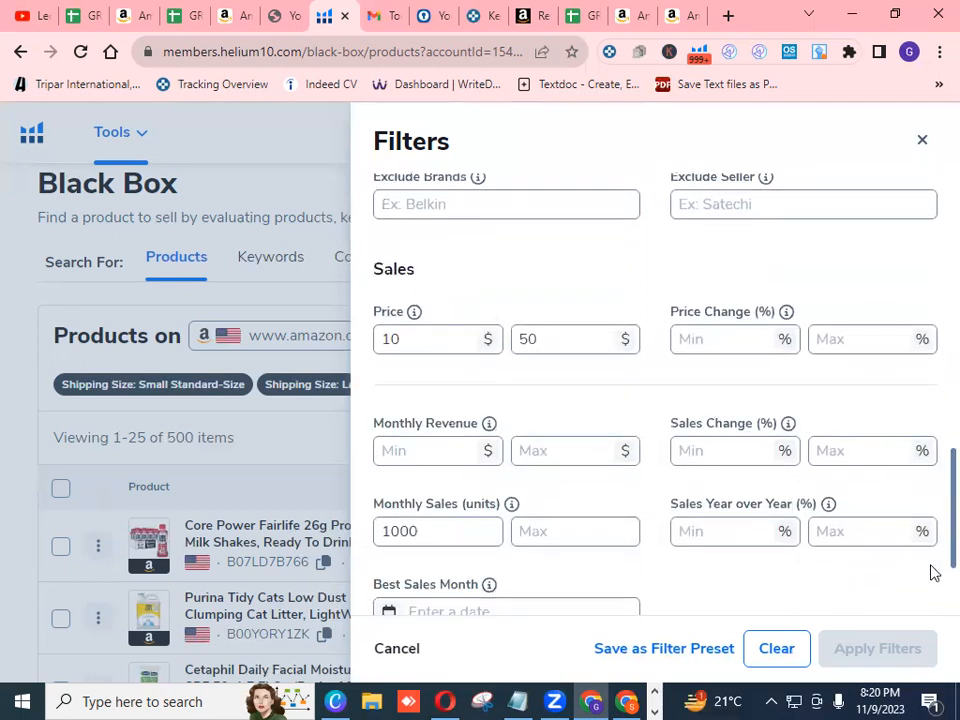
left_click(921, 144)
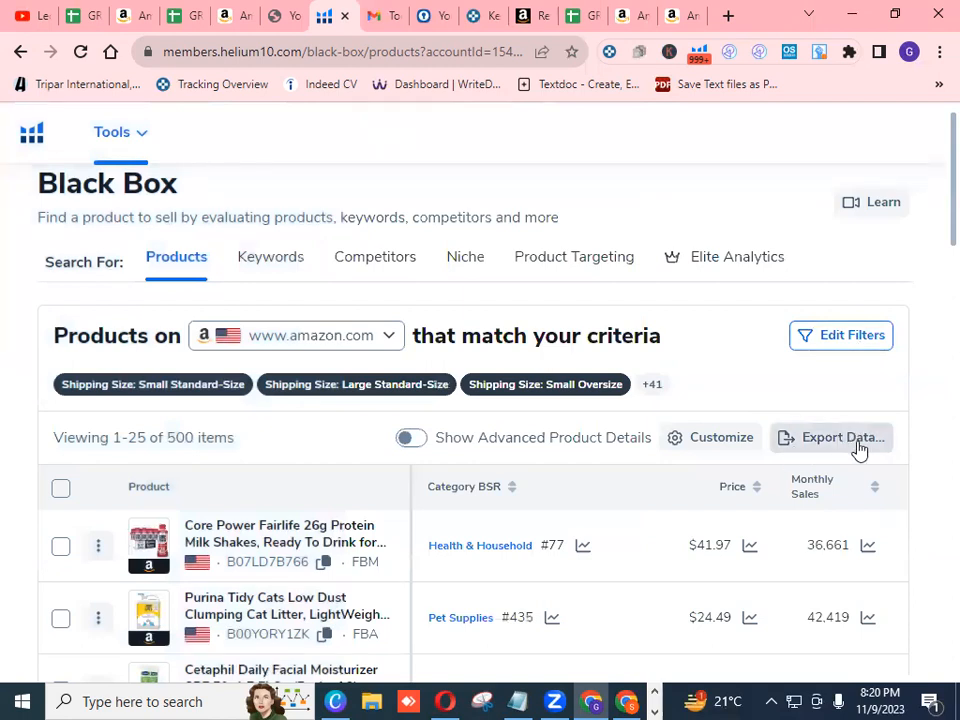
- Export the matching product results as a CSV file
scroll(857, 448, "down", 1)
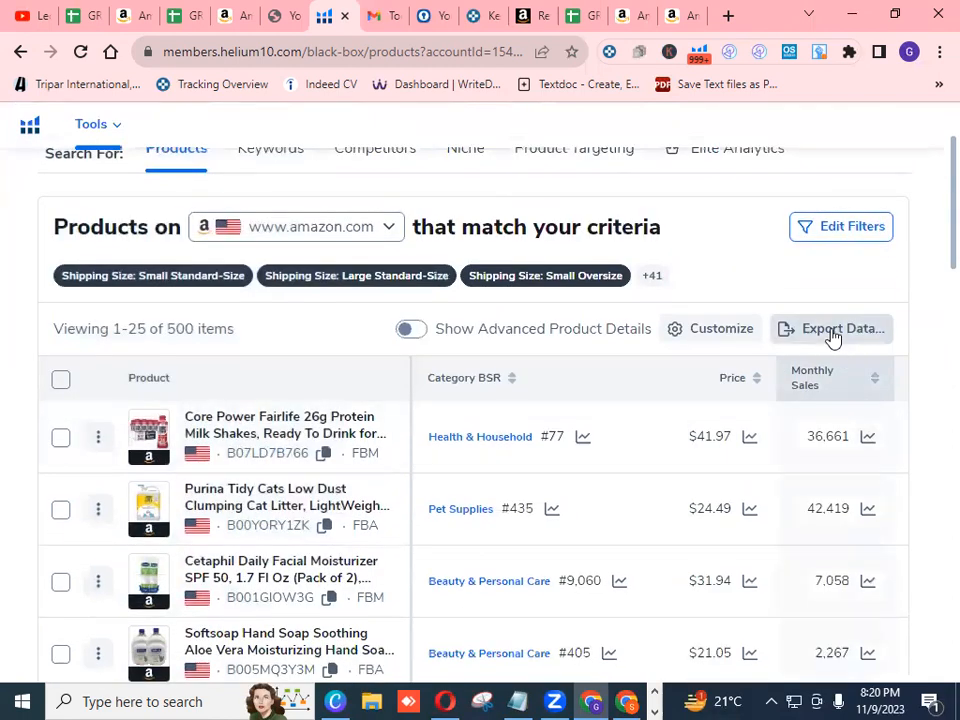
left_click(832, 332)
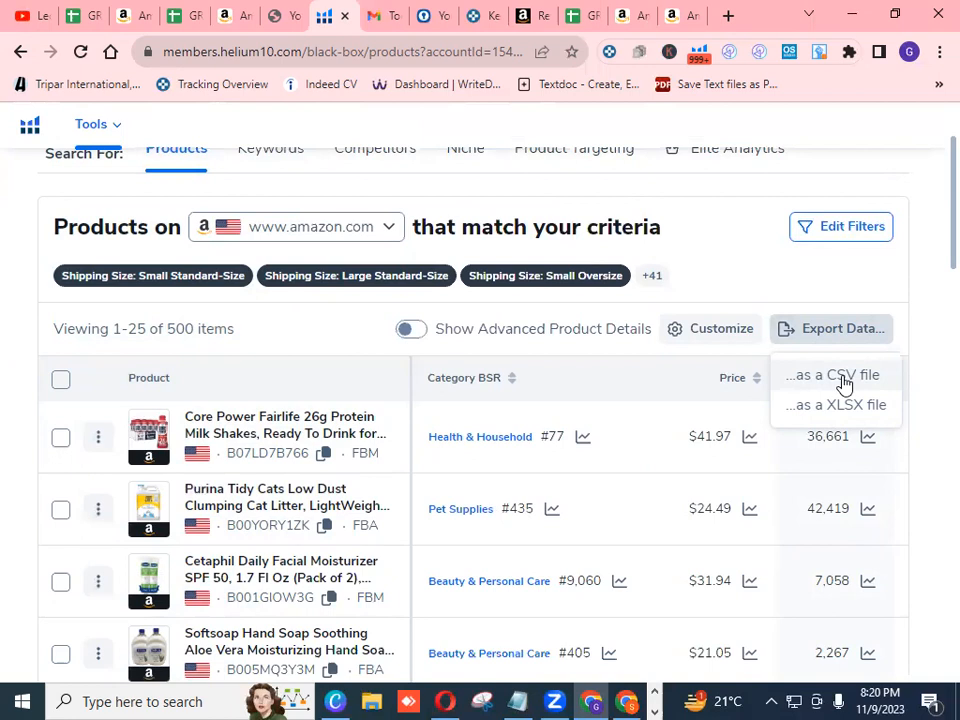
left_click(843, 377)
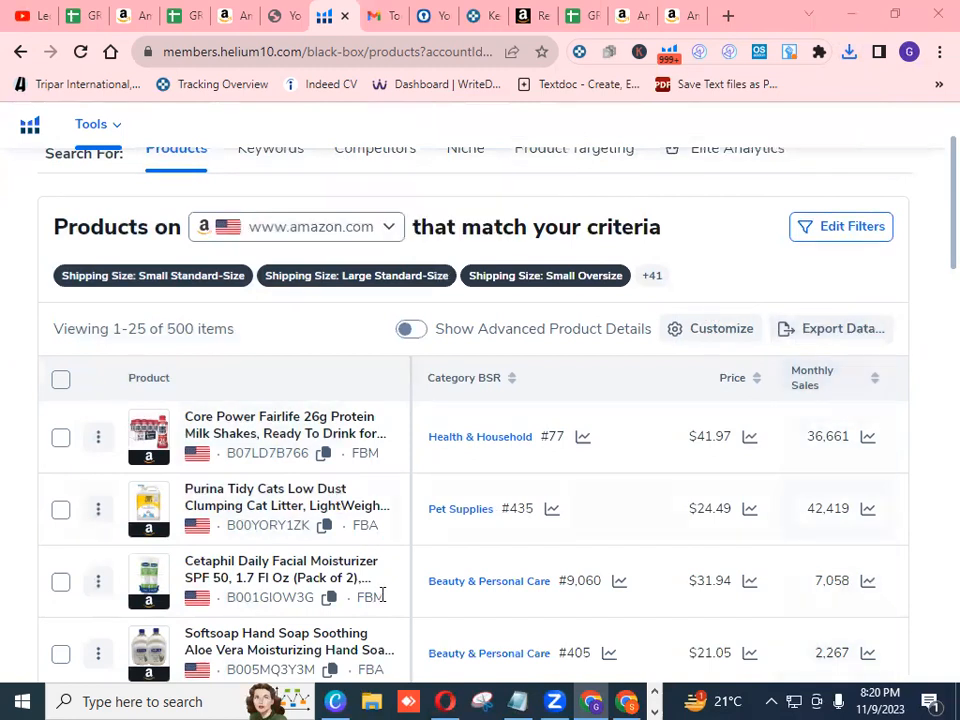
- Check the Downloads folder in File Explorer for the exported Black Box CSV file and return to the browser
left_click(373, 699)
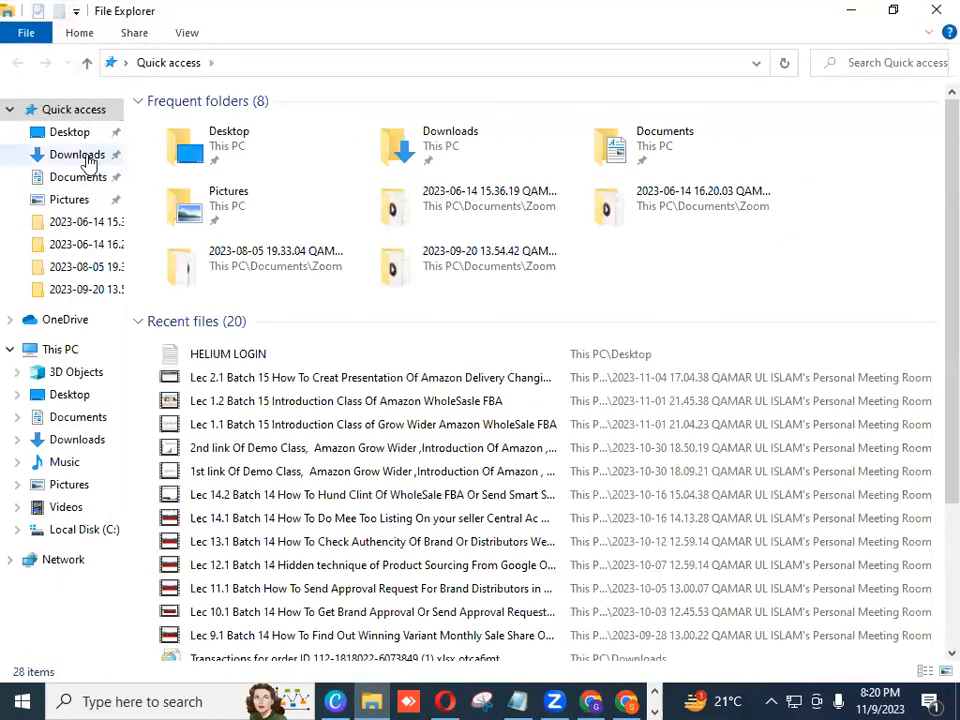
left_click(104, 442)
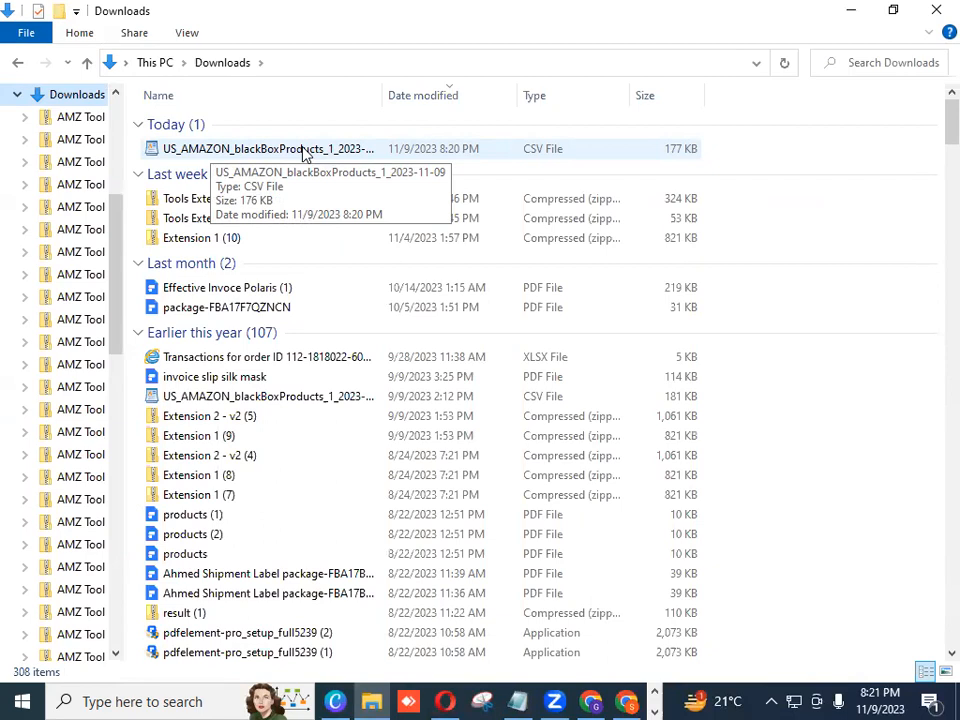
left_click(595, 700)
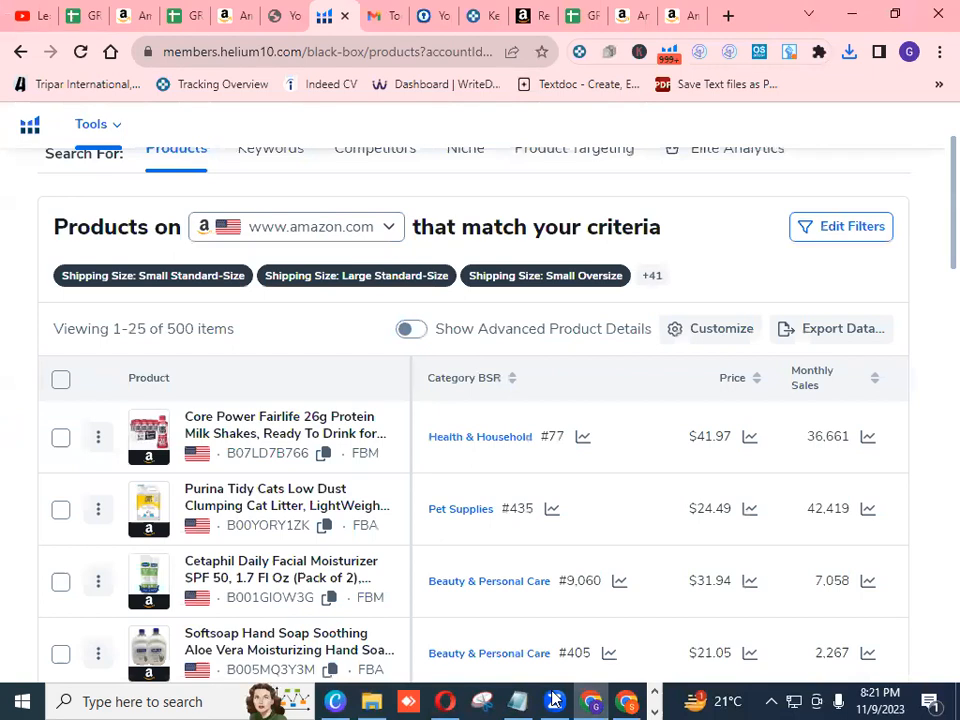
- Switch to the GROW WIDER BATCH 15 spreadsheet in Google Sheets and show its Sample Sheet
left_click(578, 15)
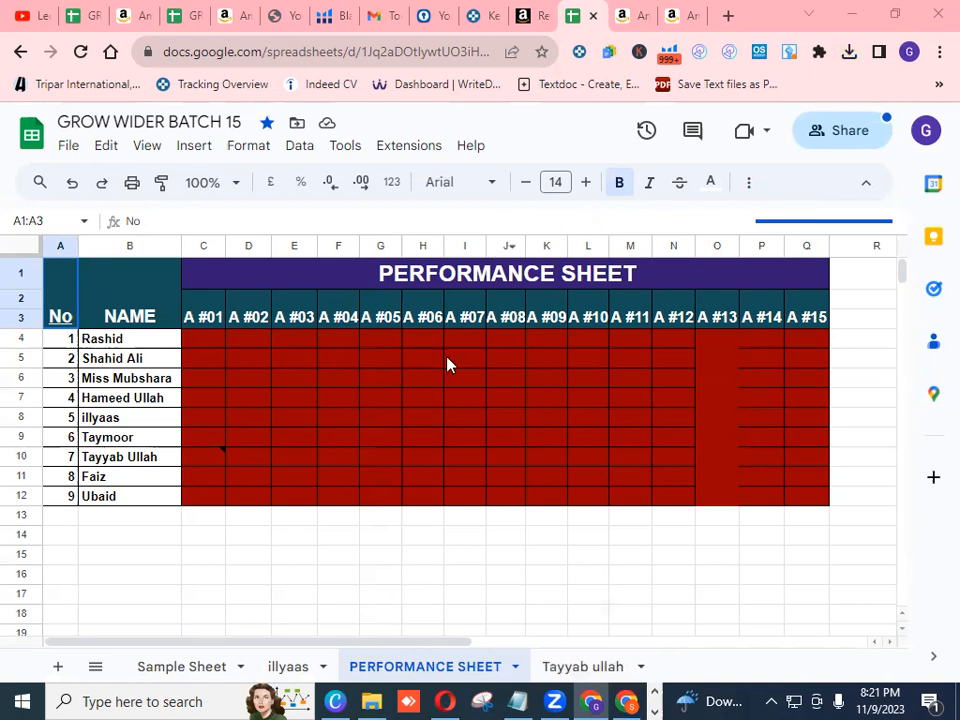
left_click(166, 673)
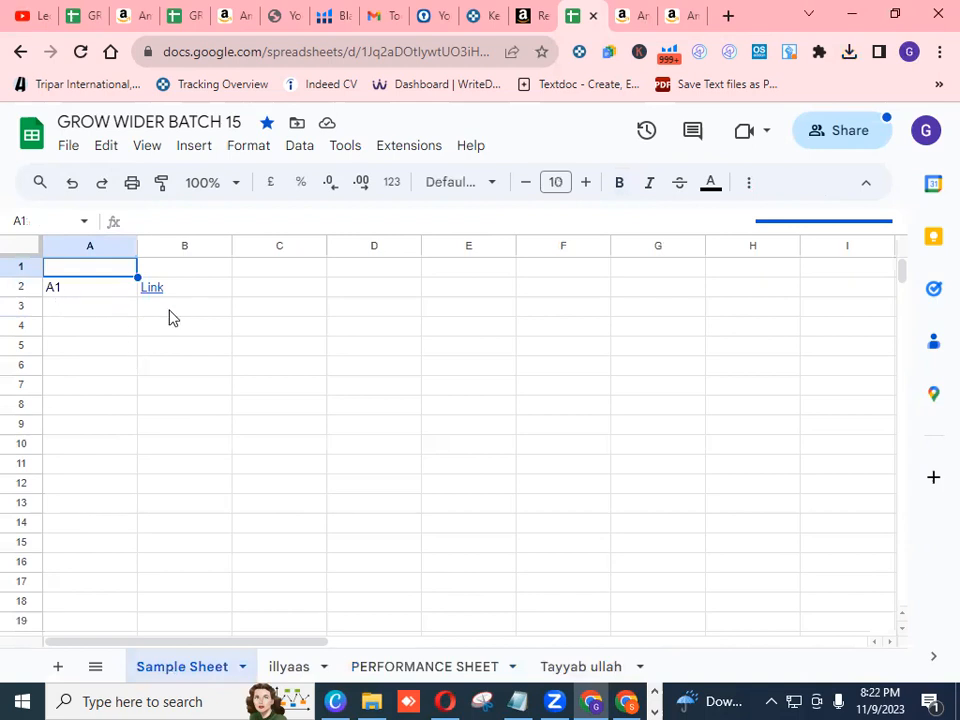
left_click(104, 312)
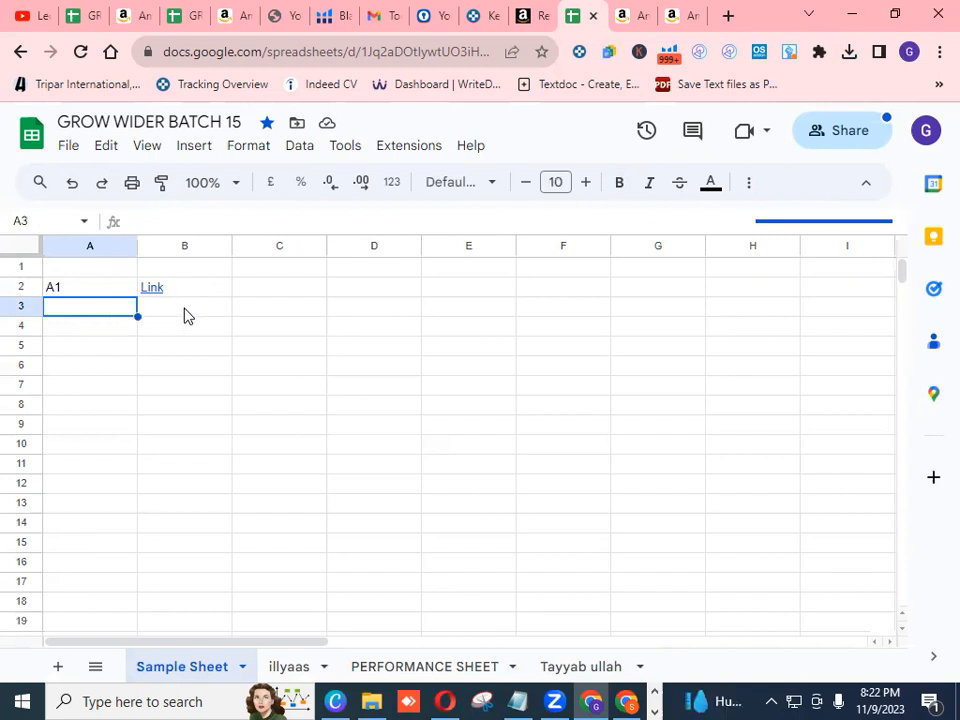
scroll(183, 316, "down", 1)
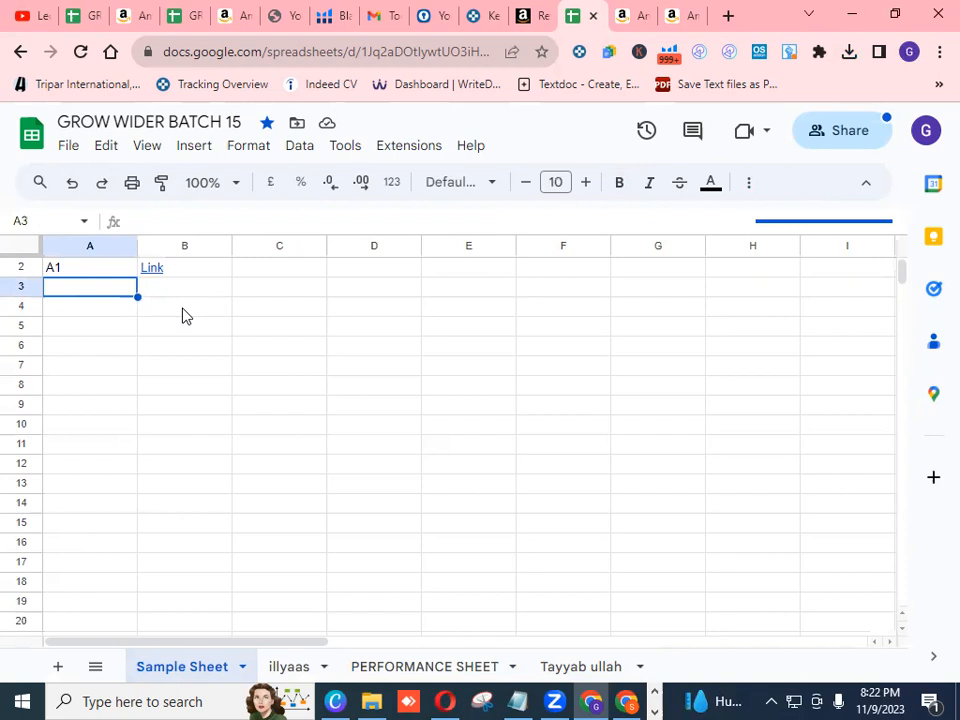
left_click(107, 605)
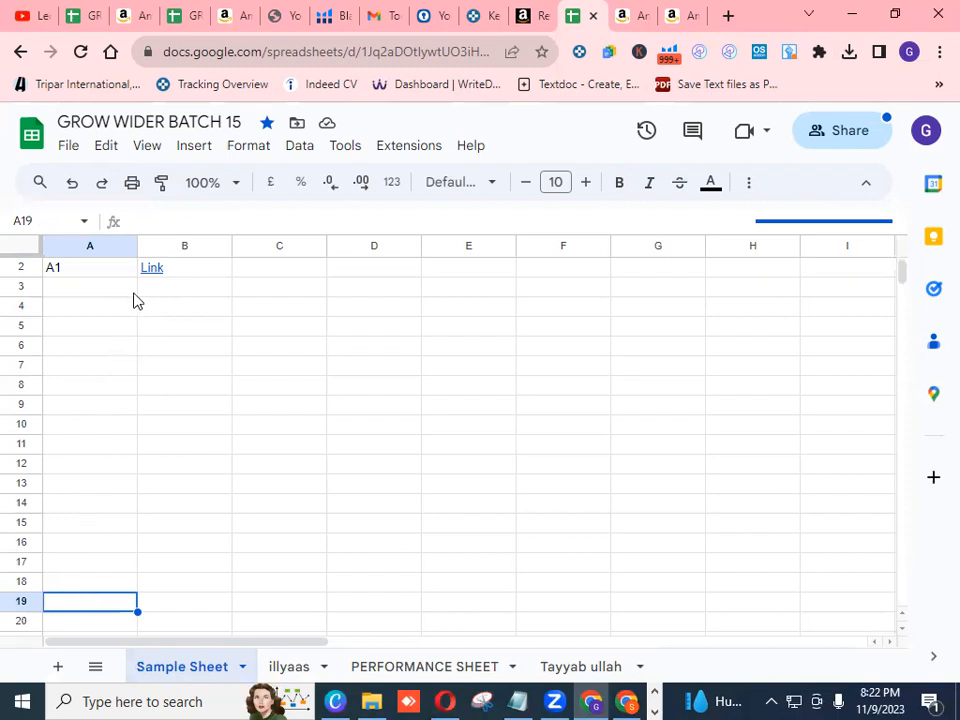
- Try to open the exported US_AMAZON_blackBoxProducts_1_2023-11-09 CSV file by uploading it from the Downloads folder
left_click(70, 150)
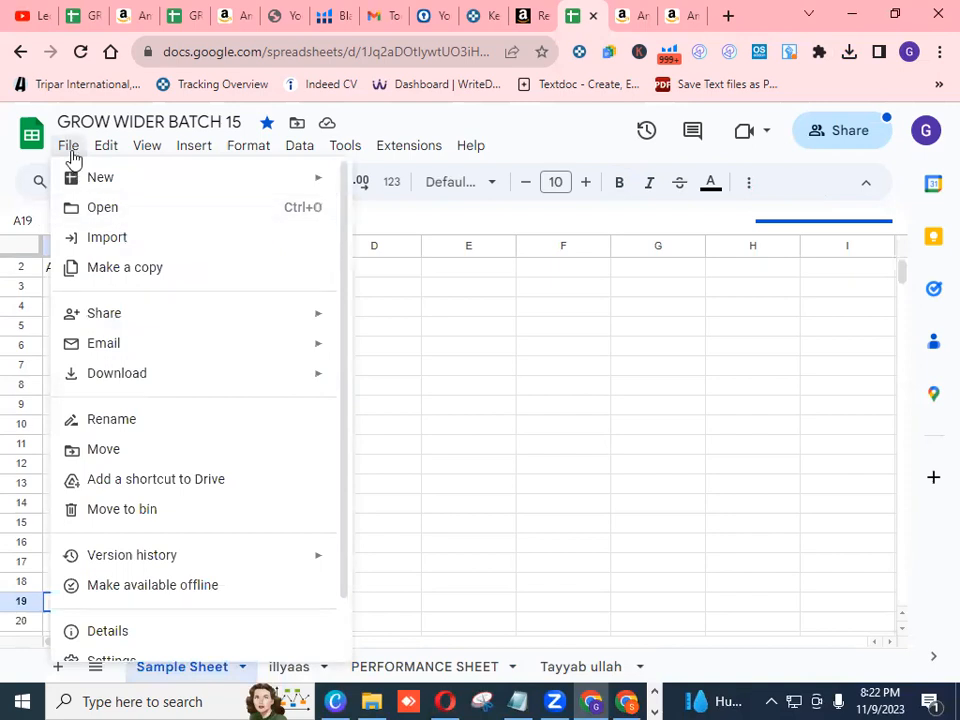
left_click(113, 212)
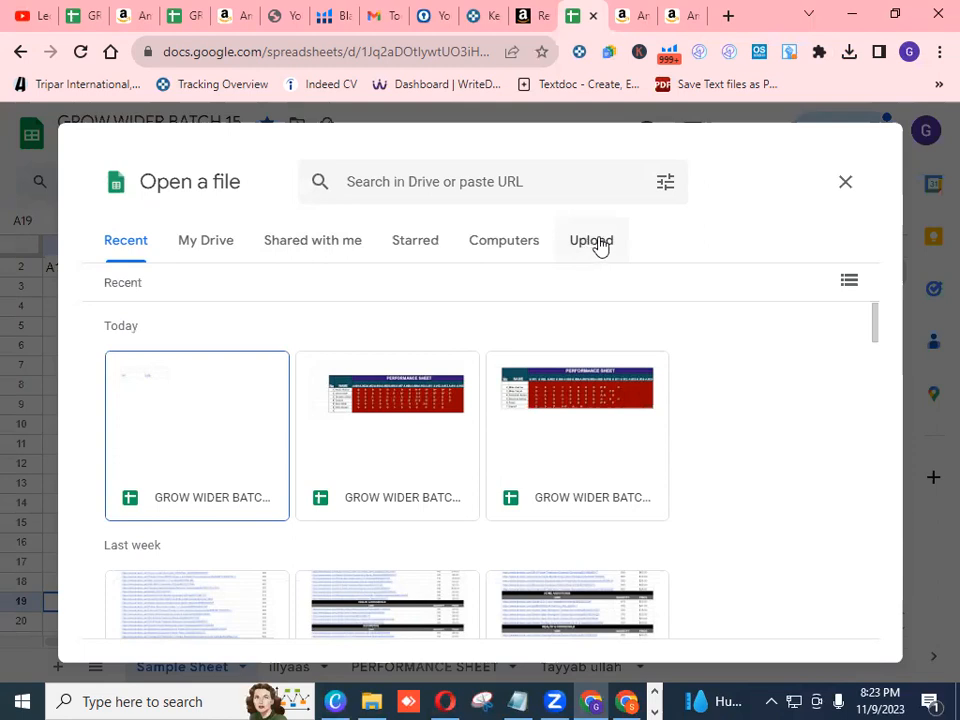
left_click(595, 245)
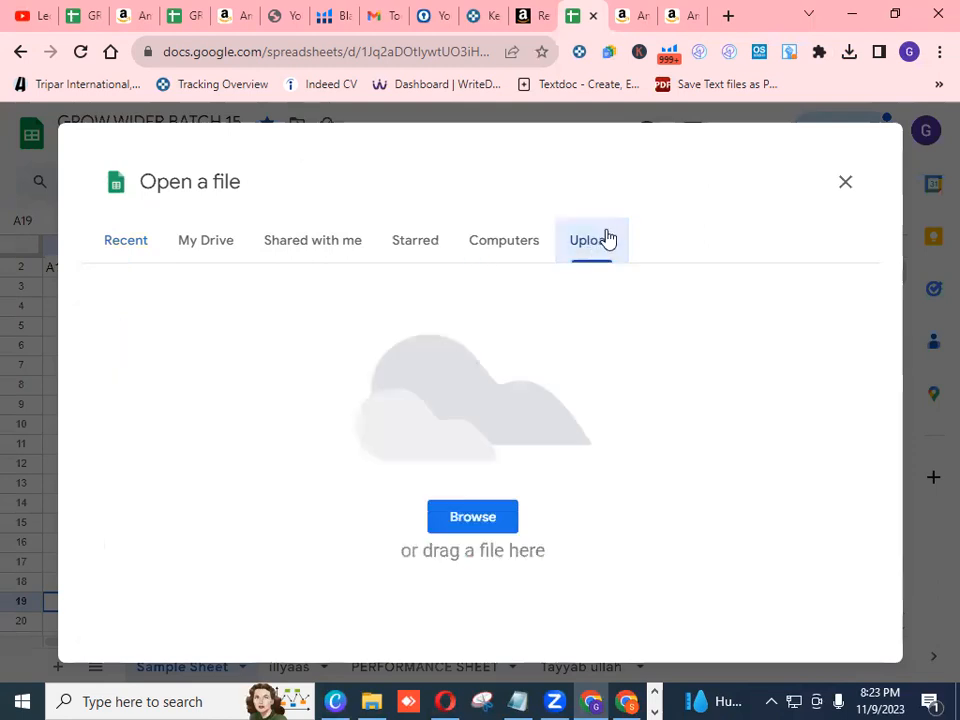
left_click(480, 525)
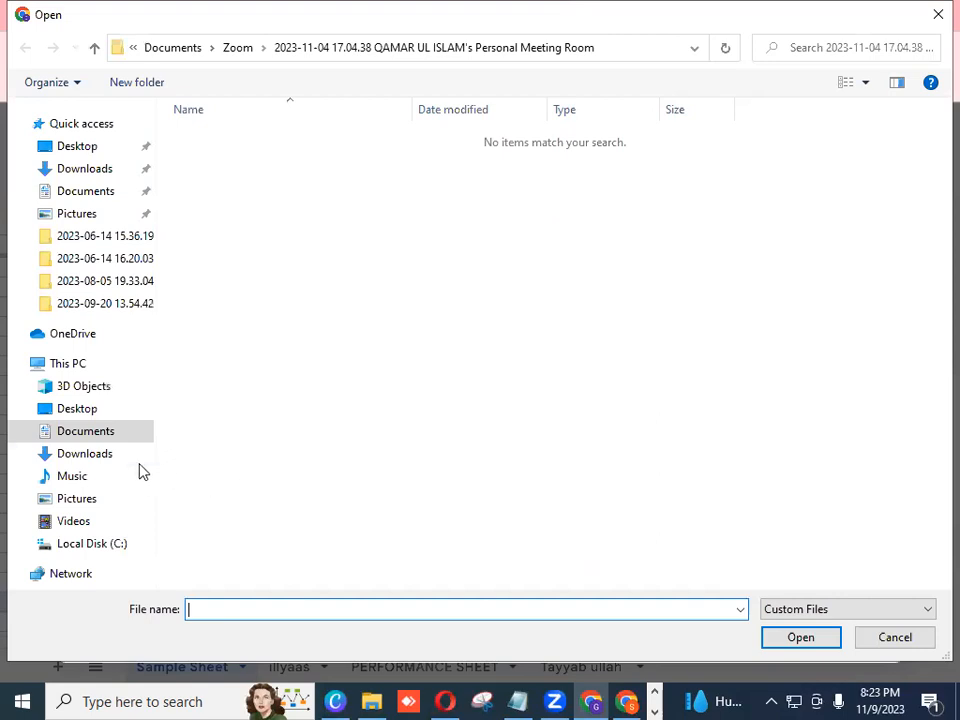
left_click(85, 454)
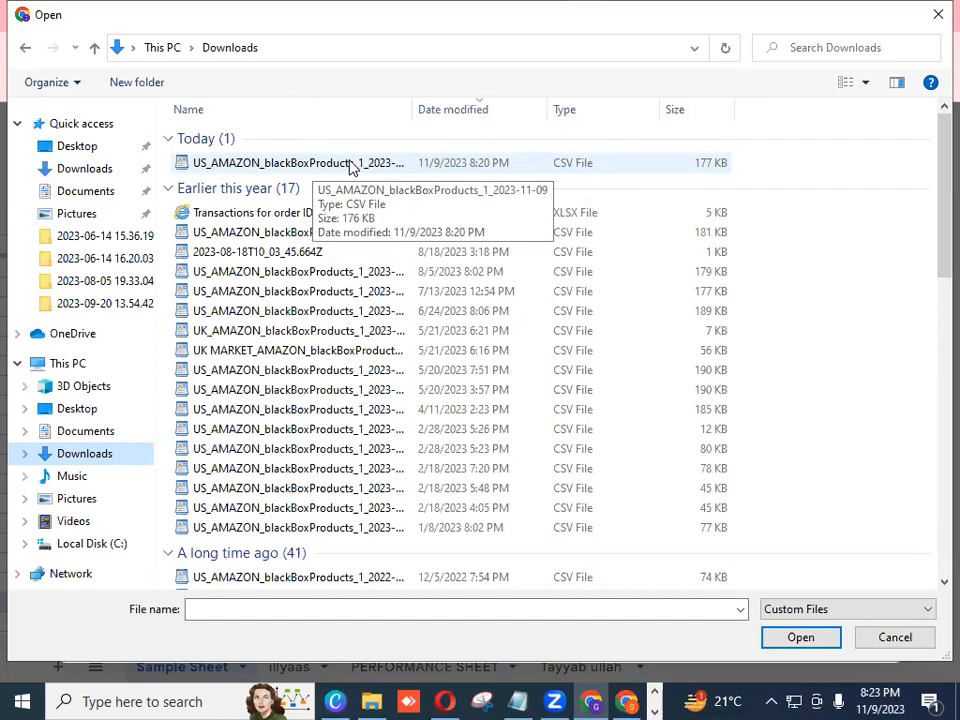
double_click(350, 163)
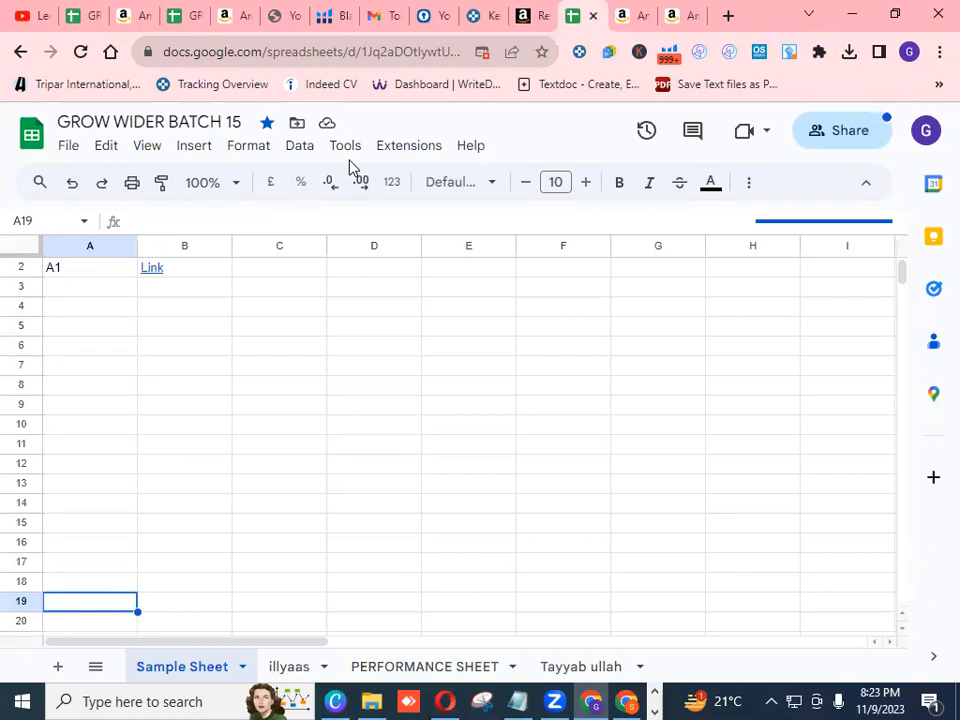
- Start a file import and upload US_AMAZON_blackBoxProducts_1_2023-11-09.csv from the Downloads folder
left_click(68, 148)
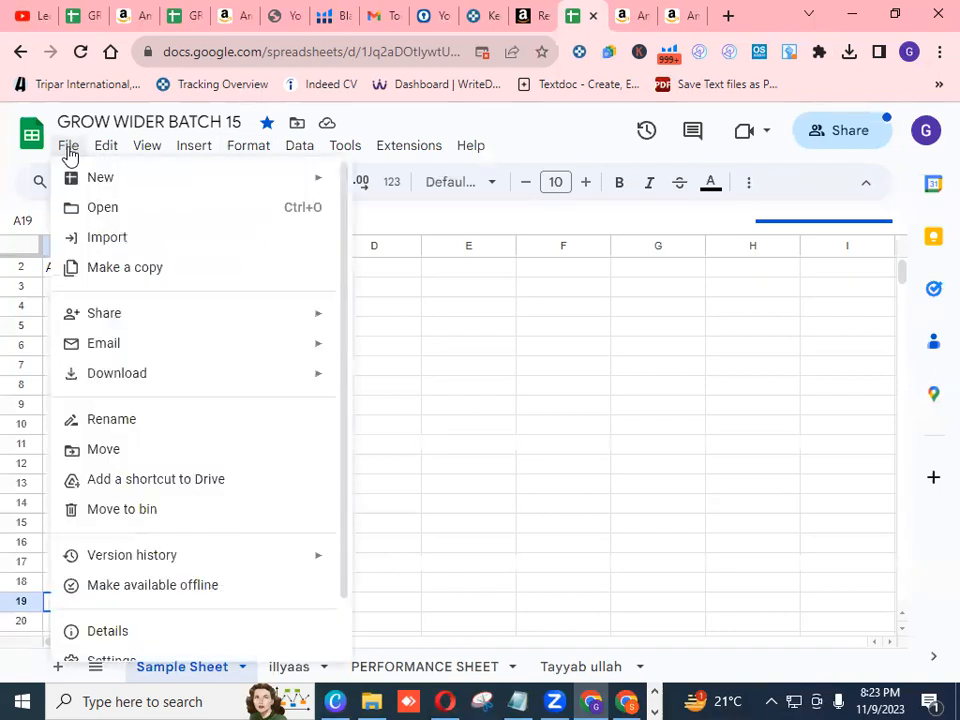
left_click(168, 250)
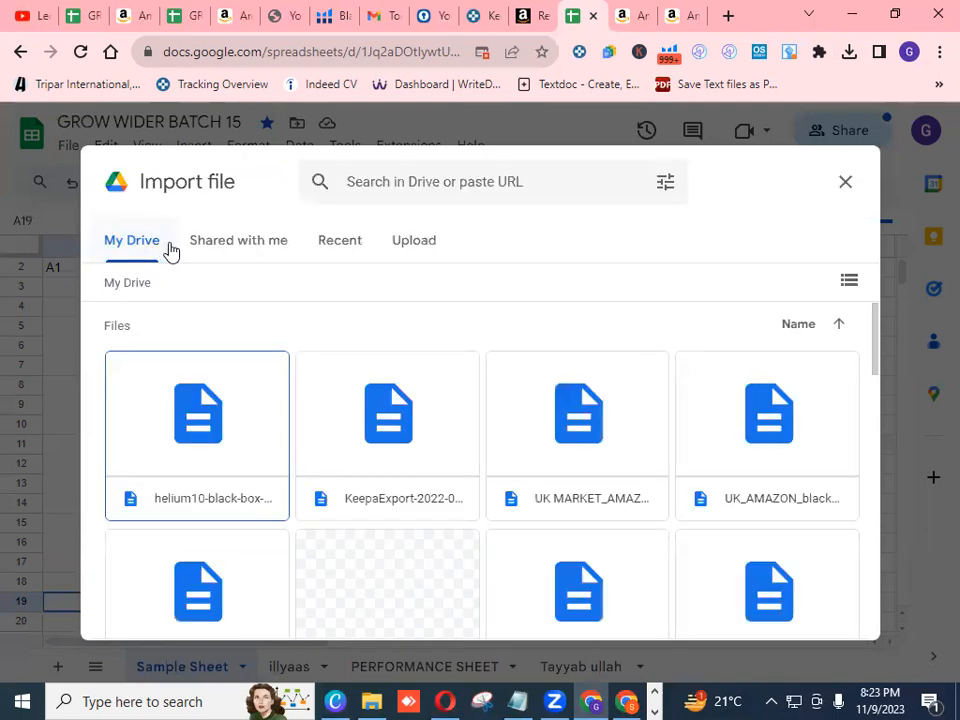
left_click(419, 250)
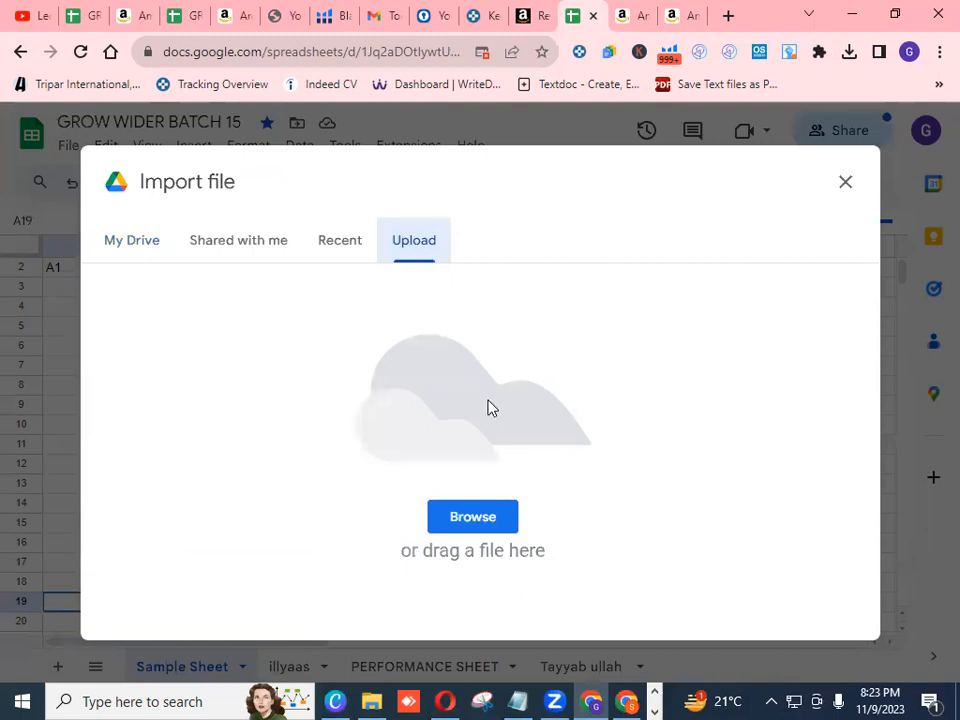
left_click(463, 524)
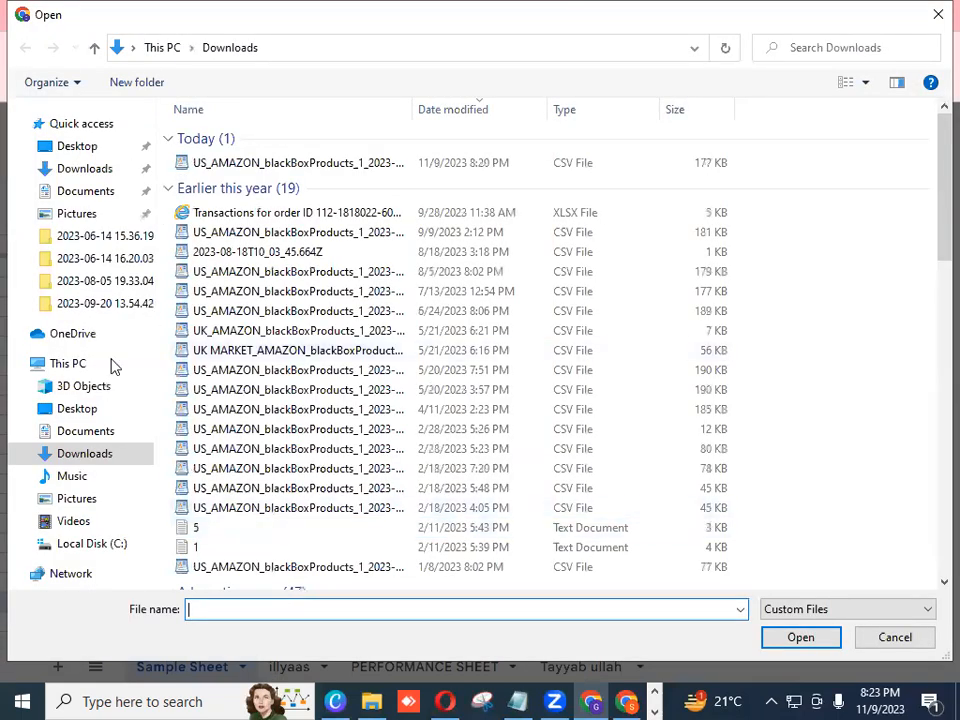
left_click(118, 455)
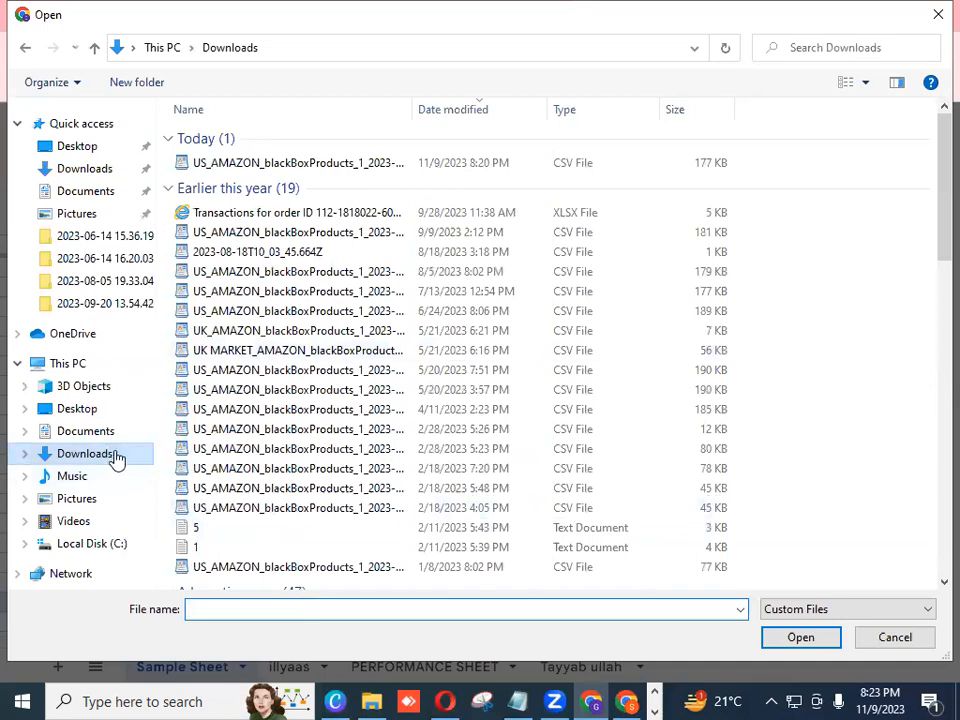
double_click(364, 166)
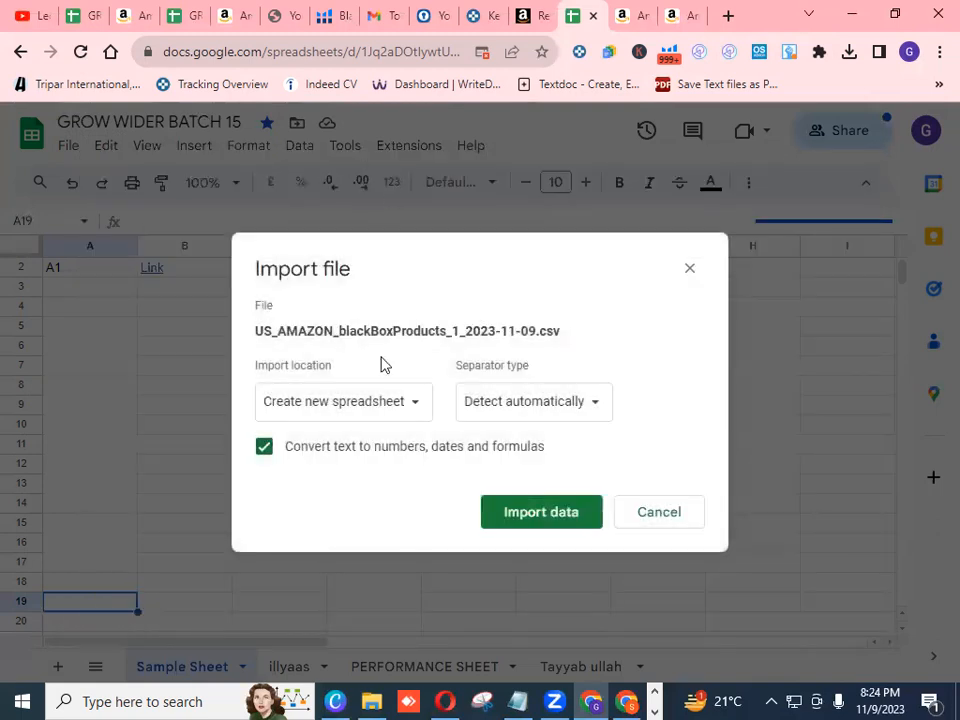
- Import the CSV data by appending it to the current sheet, keeping automatic separator detection and text conversion
left_click(418, 410)
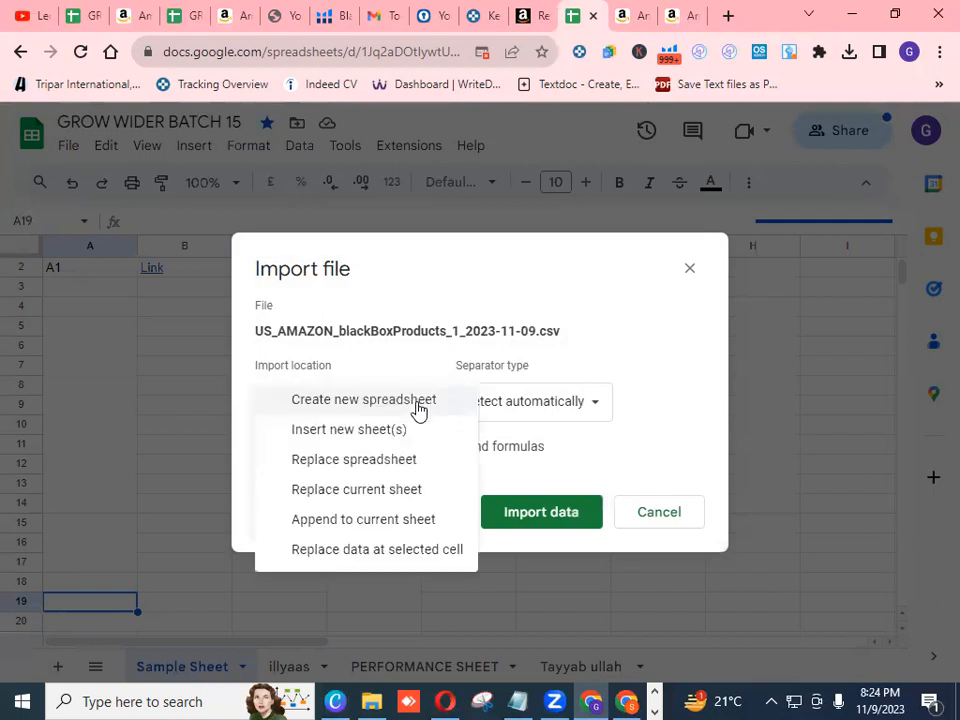
left_click(395, 528)
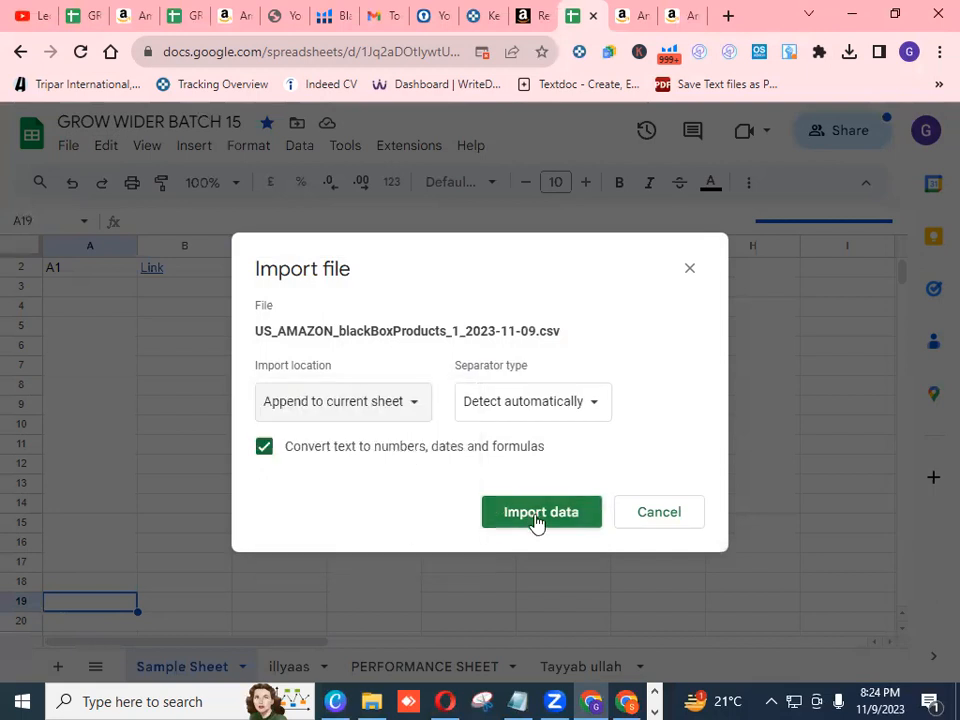
left_click(538, 515)
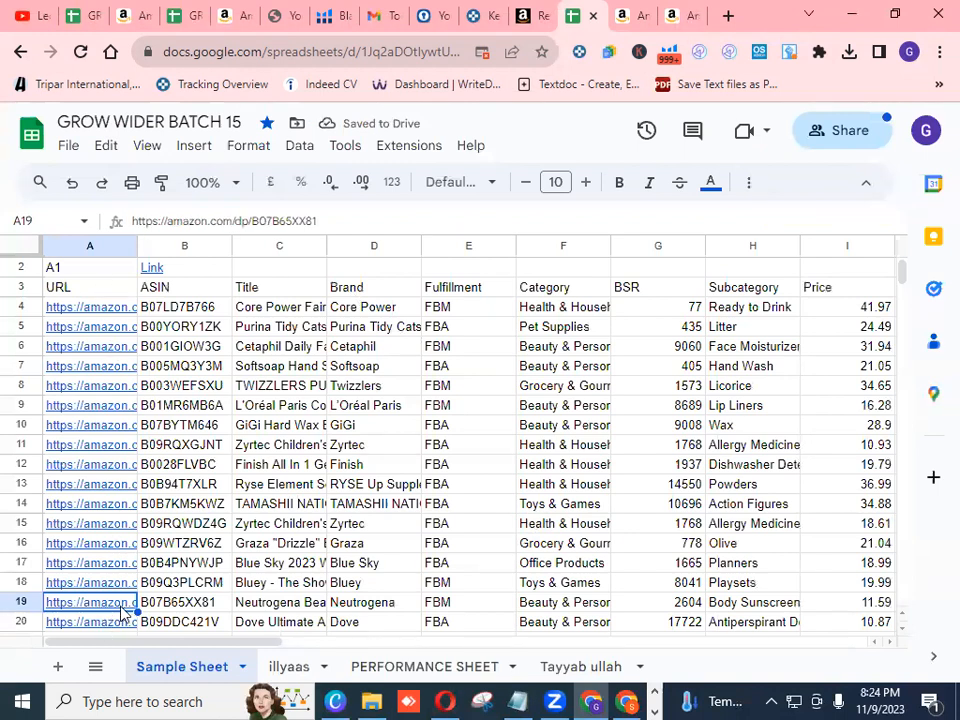
- Select the header row of the imported data from the URL cell A3 across to the sales-to-reviews column, AE3
mouse_move(123, 606)
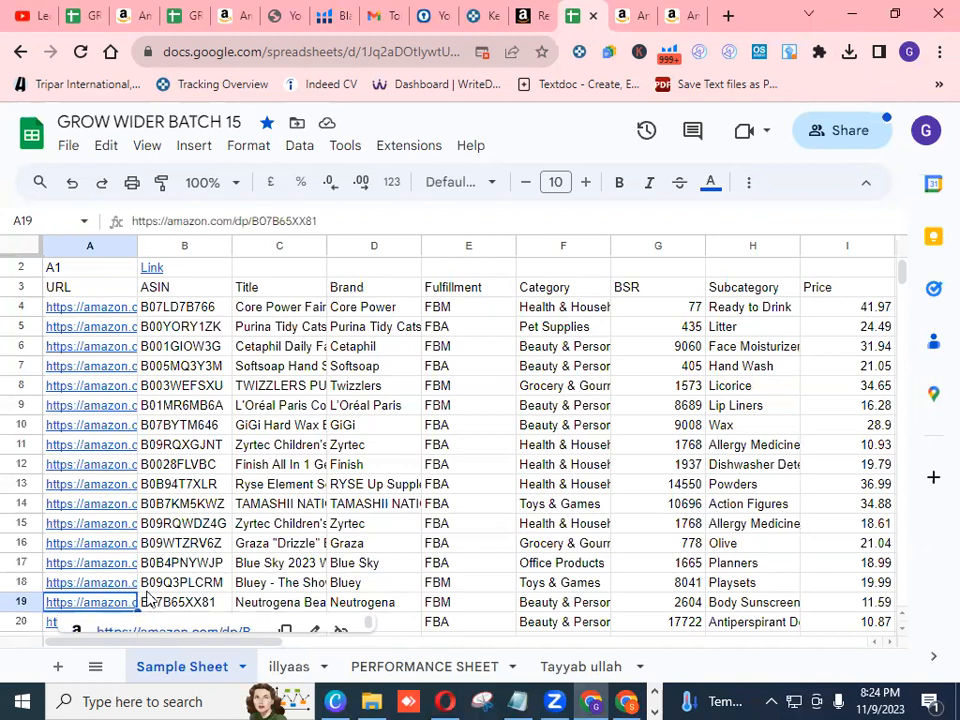
left_click(86, 293)
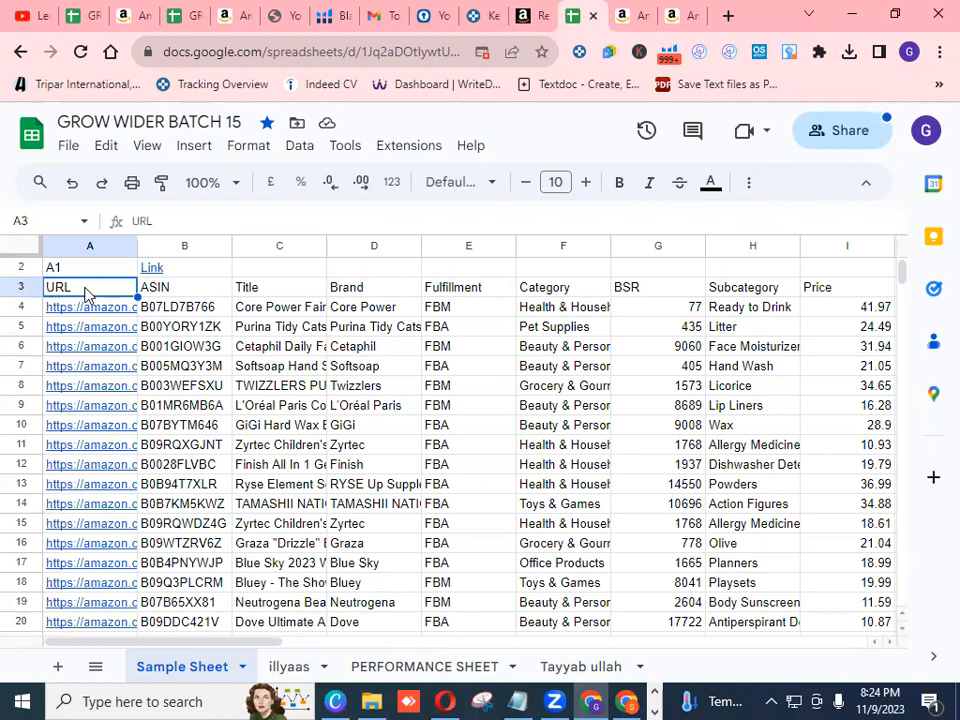
key("shift+Right")
key("shift+Right")
key("shift+Right")
key("shift+Right")
key("shift+Right")
key("shift+Right")
key("shift+Right")
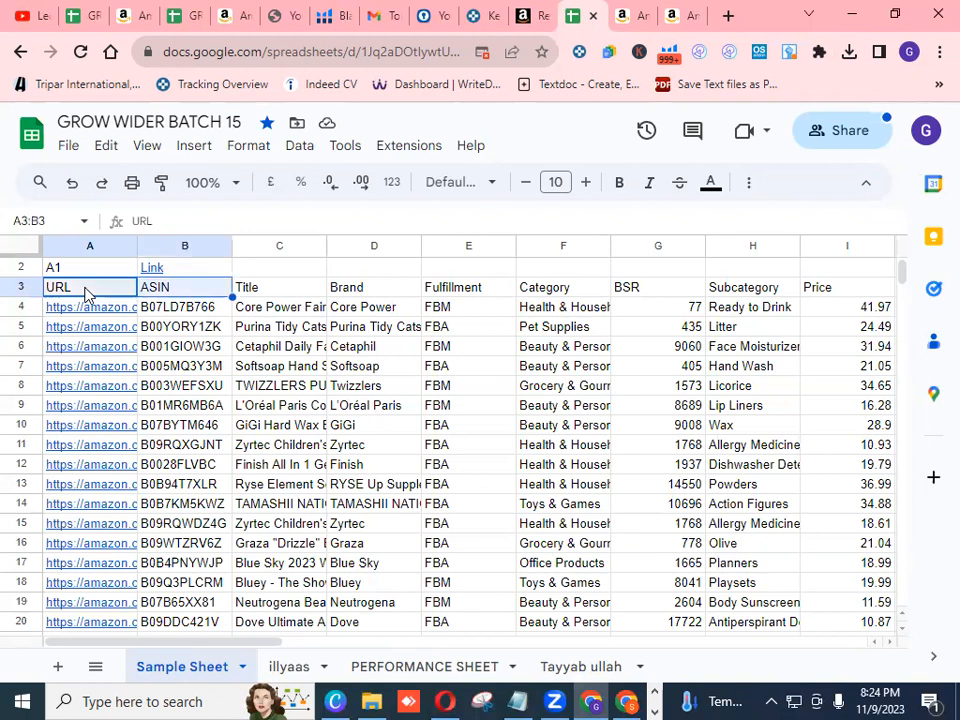
key("shift+Right")
key("shift+Right")
key("shift+Right")
key("shift+Right")
key("shift+Right")
key("shift+Right")
key("shift+Right")
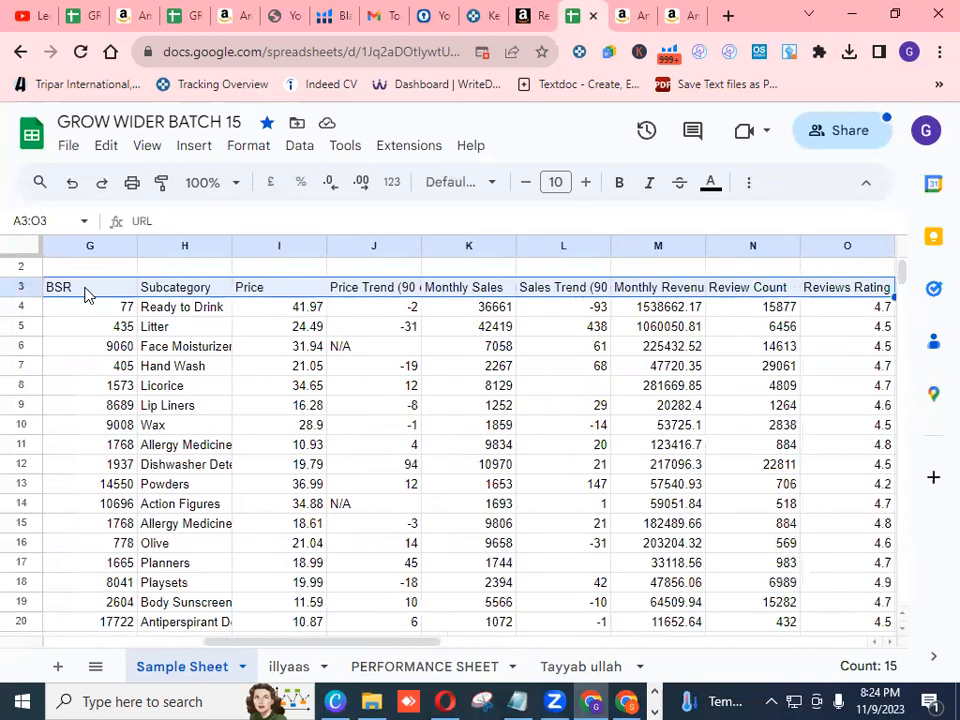
key("shift+Right")
key("shift+Right")
key("shift+Right")
key("shift+Right")
key("shift+Right")
key("shift+Right")
key("shift+Right")
key("shift+Right")
key("shift+Right")
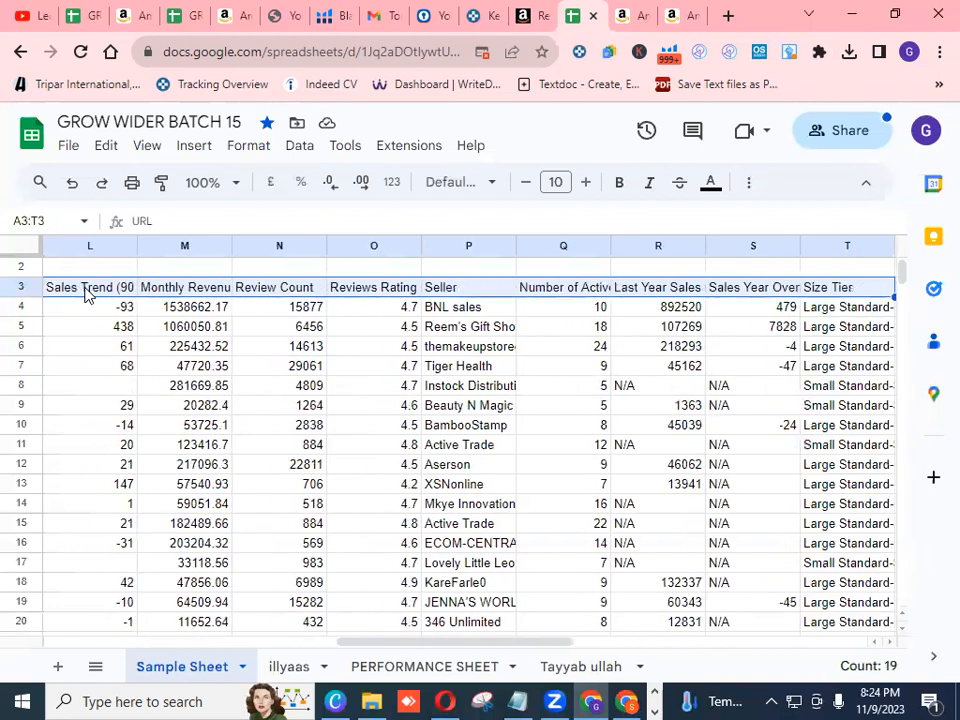
key("shift+Right")
key("shift+Right")
key("shift+Right")
key("shift+Right")
key("shift+Right")
key("shift+Right")
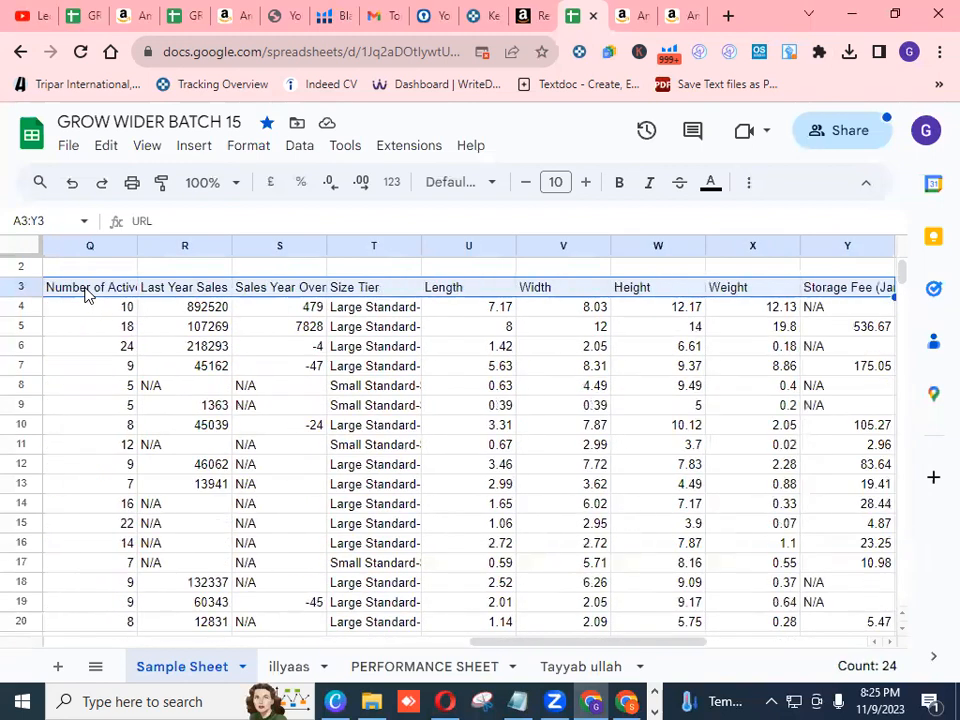
key("shift+Right")
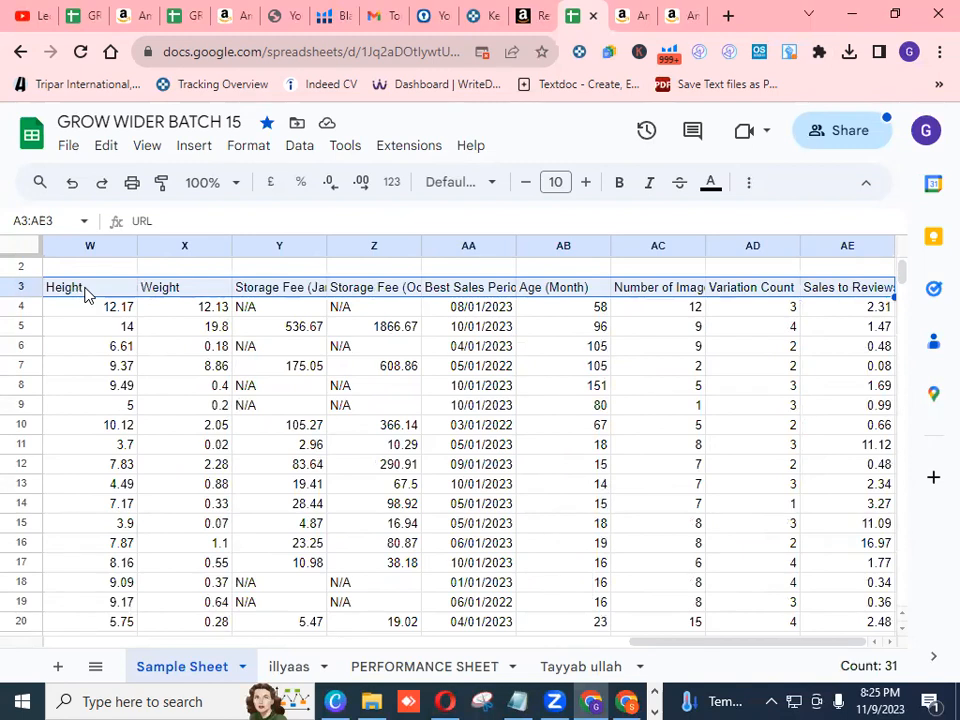
- Extend the selection from the header row A3:AE3 down through the imported product rows to row 446
key("shift+Down")
key("shift+Down")
key("shift+Down")
key("shift+Down")
key("shift+Down")
key("shift+Down")
key("shift+Down")
key("shift+Down")
key("shift+Down")
key("shift+Down")
key("shift+Down")
key("shift+Down")
key("shift+Down")
key("shift+Down")
key("shift+Down")
key("shift+Down")
key("shift+Down")
key("shift+Down")
key("shift+Down")
key("shift+Down")
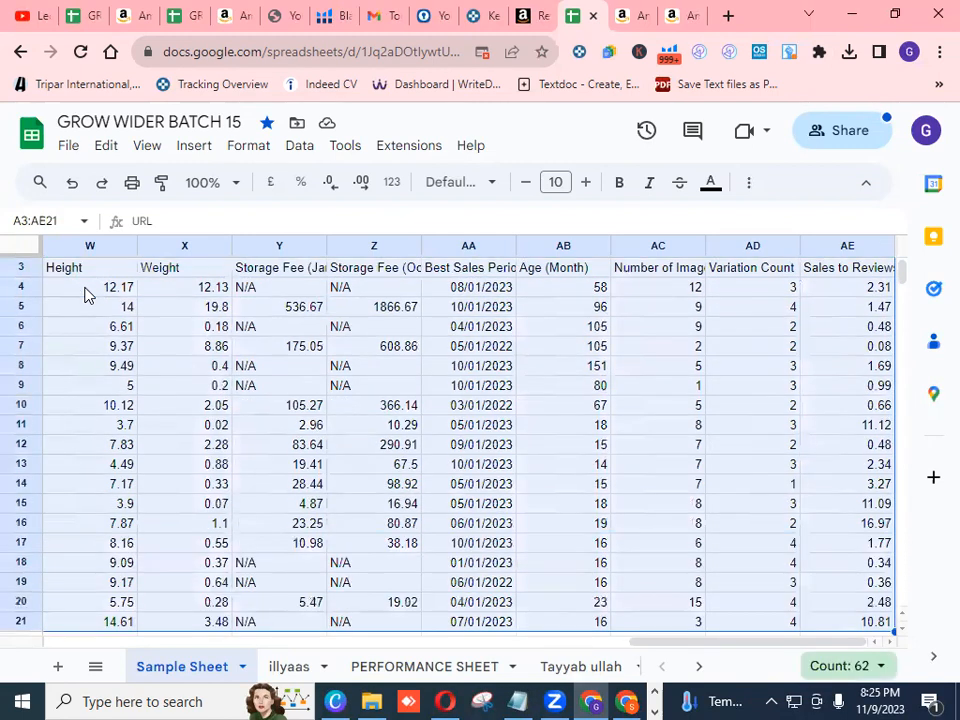
key("shift+Down")
key("shift+Down")
key("shift+Down")
key("shift+Down")
key("shift+Down")
key("shift+Down")
key("shift+Down")
key("shift+Down")
key("shift+Down")
key("shift+Down")
key("shift+Down")
key("shift+Down")
key("shift+Down")
key("shift+Down")
key("shift+Down")
key("shift+Down")
key("shift+Down")
key("shift+Down")
key("shift+Down")
key("shift+Down")
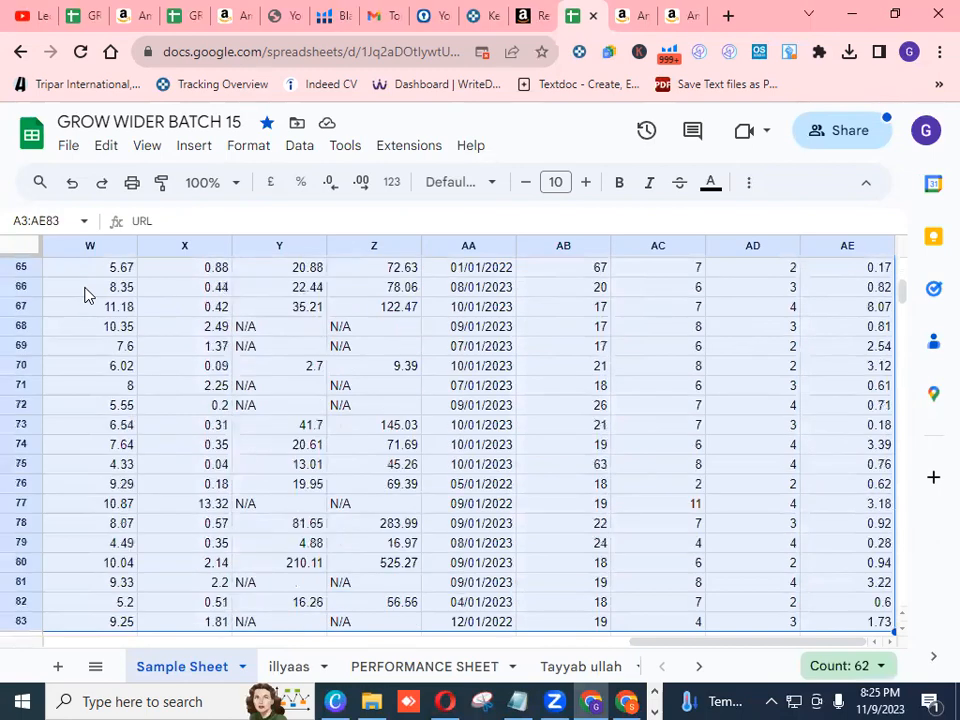
key("shift+Down")
key("shift+Down")
key("shift+Down")
key("shift+Down")
key("shift+Down")
key("shift+Down")
key("shift+Down")
key("shift+Down")
key("shift+Down")
key("shift+Down")
key("shift+Down")
key("shift+Down")
key("shift+Down")
key("shift+Down")
key("shift+Down")
key("shift+Down")
key("shift+Down")
key("shift+Down")
key("shift+Down")
key("shift+Down")
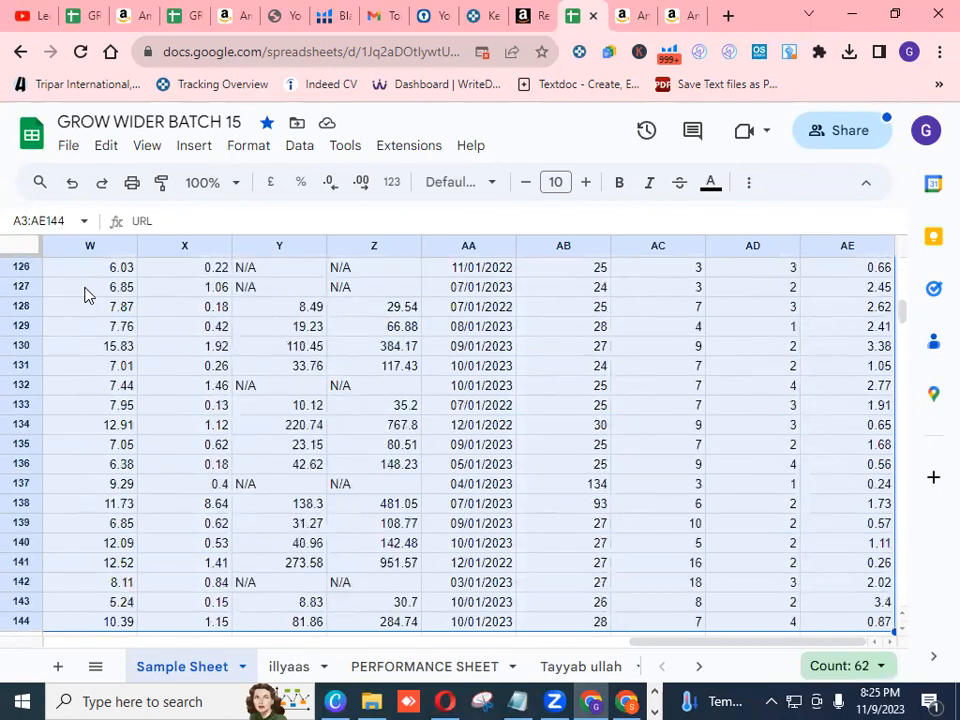
key("shift+Down")
key("shift+Down")
key("shift+Down")
key("shift+Down")
key("shift+Down")
key("shift+Down")
key("shift+Down")
key("shift+Down")
key("shift+Down")
key("shift+Down")
key("shift+Down")
key("shift+Down")
key("shift+Down")
key("shift+Down")
key("shift+Down")
key("shift+Down")
key("shift+Down")
key("shift+Down")
key("shift+Down")
key("shift+Down")
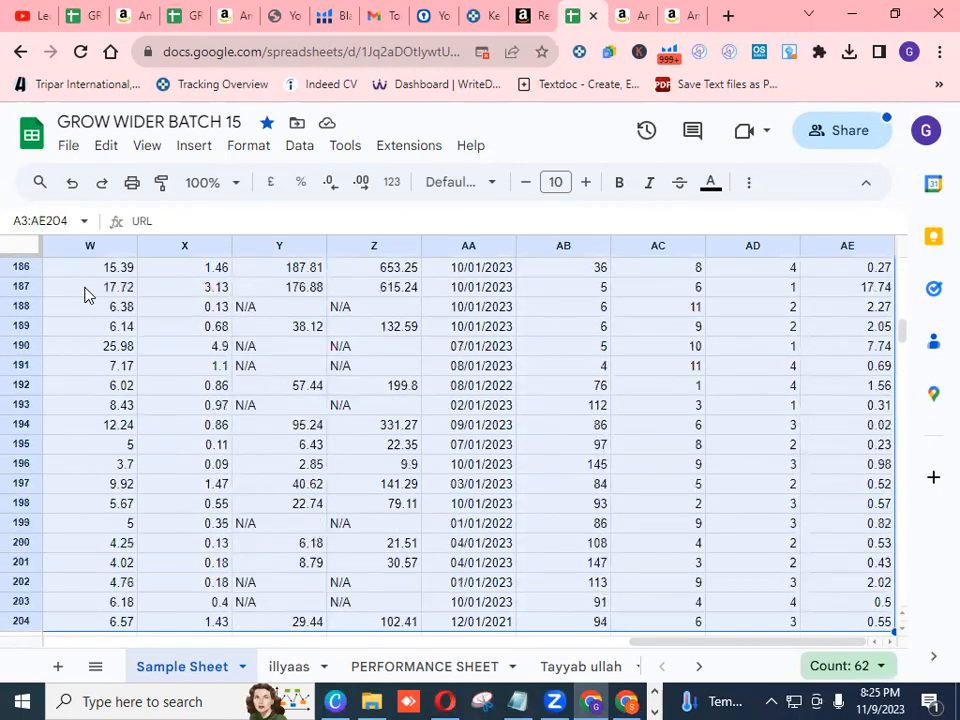
key("shift+Down")
key("shift+Down")
key("shift+Down")
key("shift+Down")
key("shift+Down")
key("shift+Down")
key("shift+Down")
key("shift+Down")
key("shift+Down")
key("shift+Down")
key("shift+Down")
key("shift+Down")
key("shift+Down")
key("shift+Down")
key("shift+Down")
key("shift+Down")
key("shift+Down")
key("shift+Down")
key("shift+Down")
key("shift+Down")
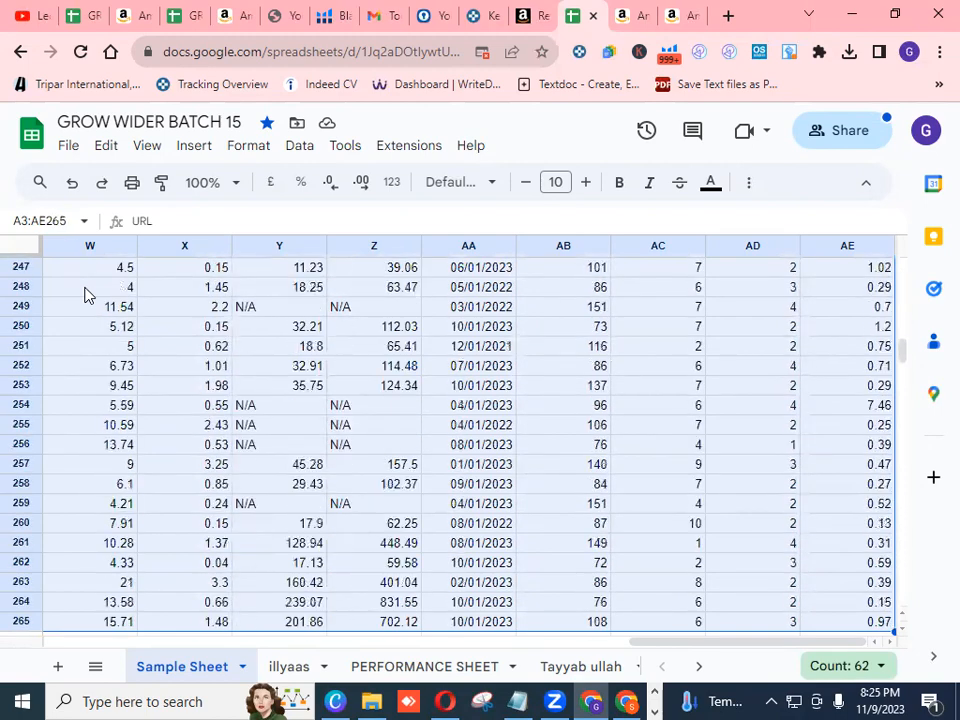
key("shift+Down")
key("shift+Down")
key("shift+Down")
key("shift+Down")
key("shift+Down")
key("shift+Down")
key("shift+Down")
key("shift+Down")
key("shift+Down")
key("shift+Down")
key("shift+Down")
key("shift+Down")
key("shift+Down")
key("shift+Down")
key("shift+Down")
key("shift+Down")
key("shift+Down")
key("shift+Down")
key("shift+Down")
key("shift+Down")
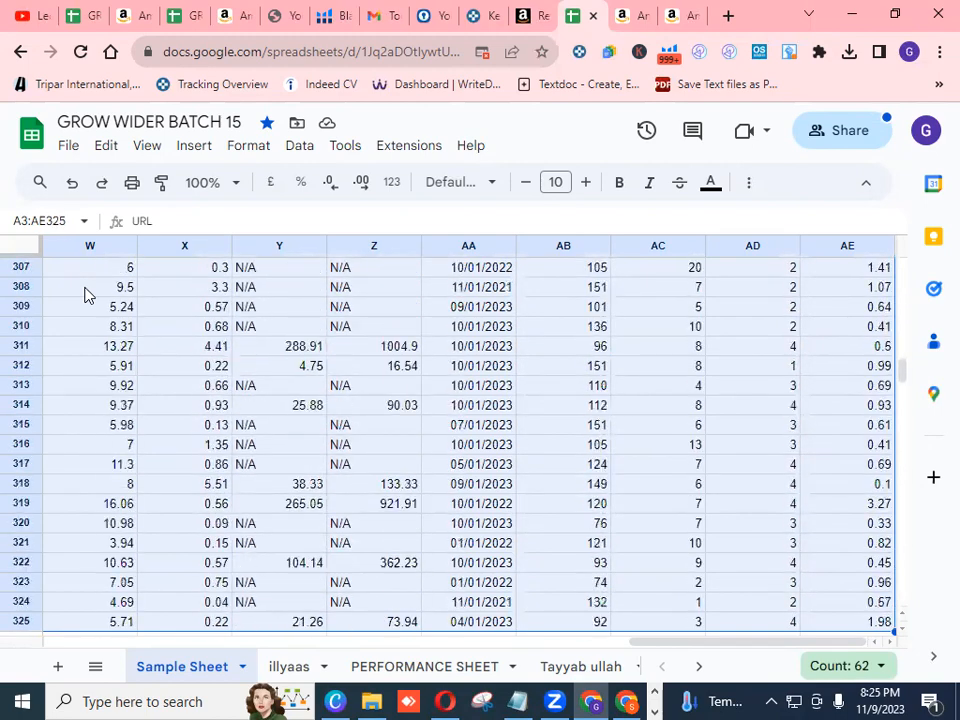
key("shift+Down")
key("shift+Down")
key("shift+Down")
key("shift+Down")
key("shift+Down")
key("shift+Down")
key("shift+Down")
key("shift+Down")
key("shift+Down")
key("shift+Down")
key("shift+Down")
key("shift+Down")
key("shift+Down")
key("shift+Down")
key("shift+Down")
key("shift+Down")
key("shift+Down")
key("shift+Down")
key("shift+Down")
key("shift+Down")
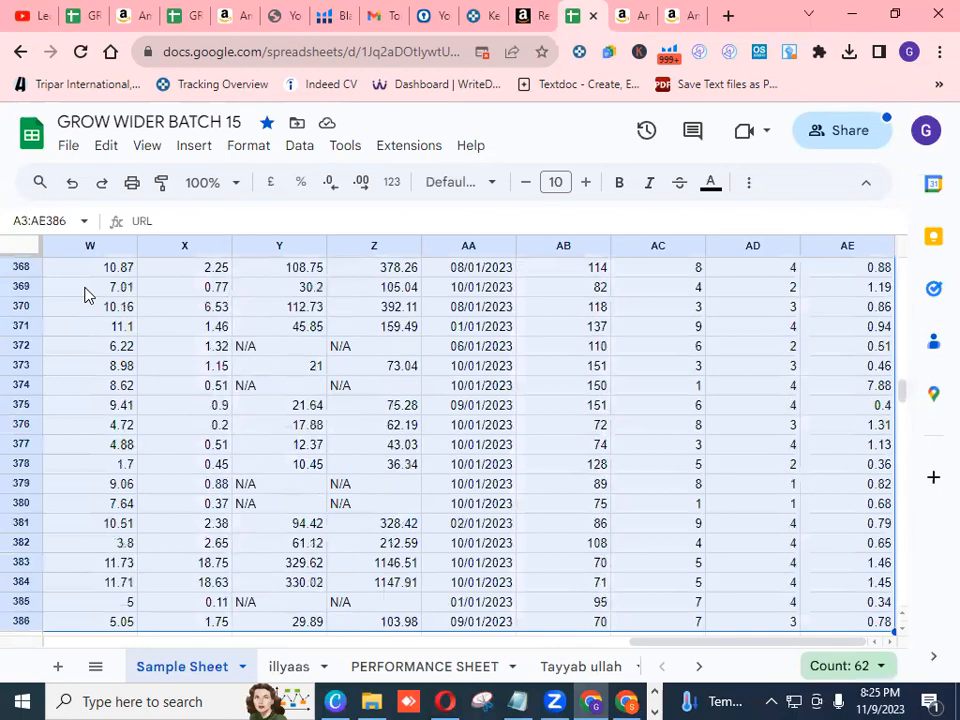
key("shift+Down")
key("shift+Down")
key("shift+Down")
key("shift+Down")
key("shift+Down")
key("shift+Down")
key("shift+Down")
key("shift+Down")
key("shift+Down")
key("shift+Down")
key("shift+Down")
key("shift+Down")
key("shift+Down")
key("shift+Down")
key("shift+Down")
key("shift+Down")
key("shift+Down")
key("shift+Down")
key("shift+Down")
key("shift+Down")
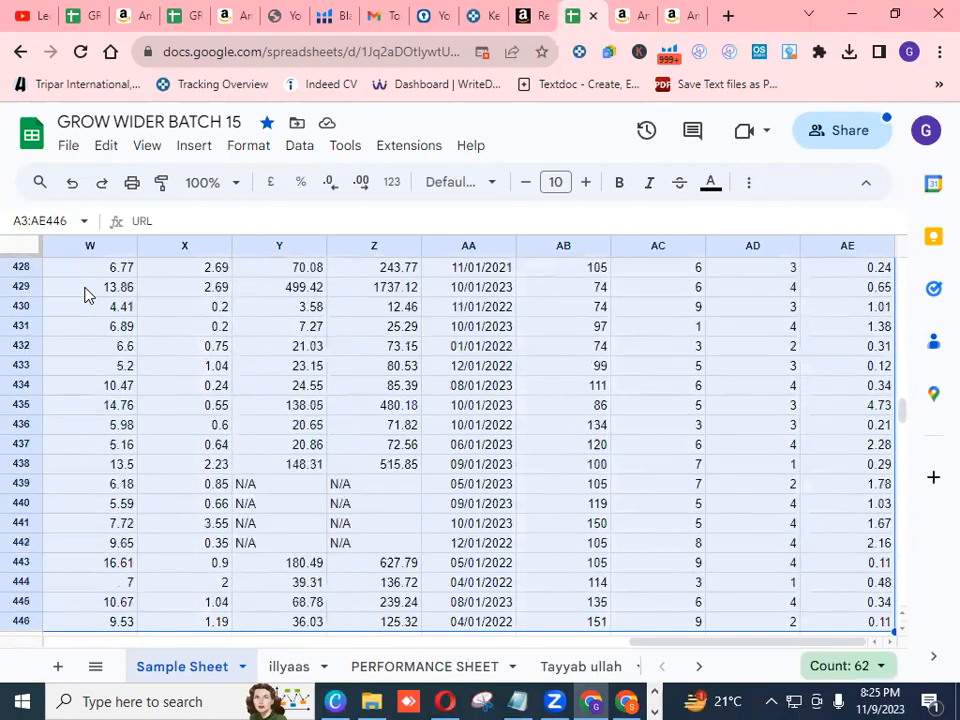
- Extend the selection down to the last product row so it spans A3:AE503, and copy the whole block
key("shift+Down")
key("shift+Down")
key("shift+Down")
key("shift+Down")
key("shift+Down")
key("shift+Down")
key("shift+Down")
key("shift+Down")
key("shift+Down")
key("shift+Down")
key("shift+Down")
key("shift+Down")
key("shift+Down")
key("shift+Down")
key("shift+Down")
key("shift+Down")
key("shift+Down")
key("shift+Down")
key("shift+Down")
key("shift+Down")
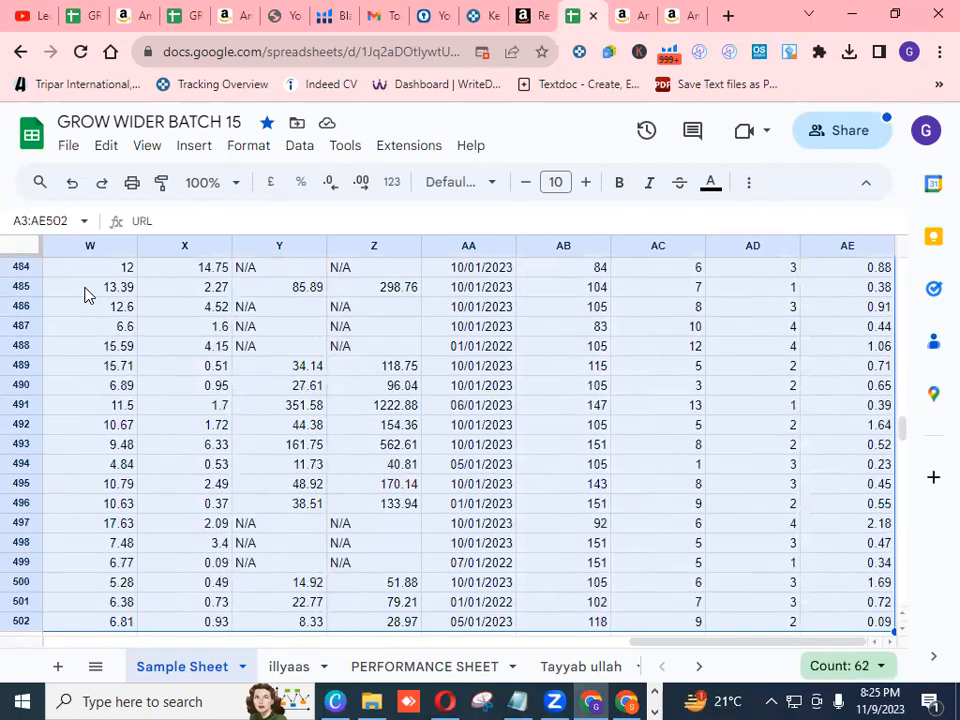
key("shift+Down")
key("shift+Down")
key("shift+Up")
key("shift+Up")
key("shift+Up")
key("shift+Up")
key("shift+Up")
key("shift+Up")
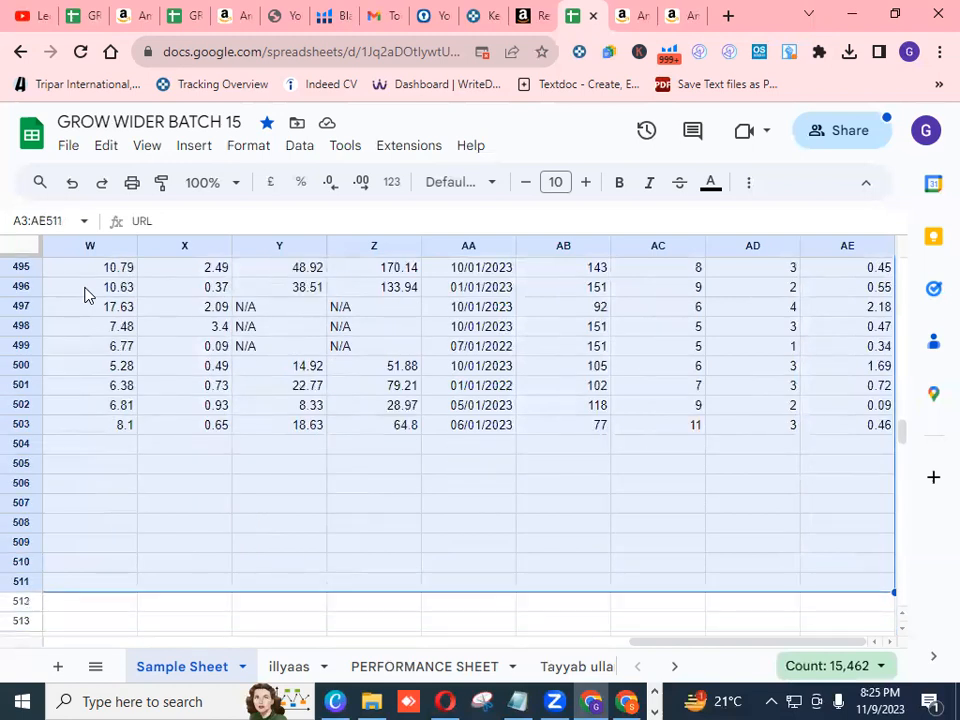
key("shift+Up")
key("shift+Up")
key("shift+Up")
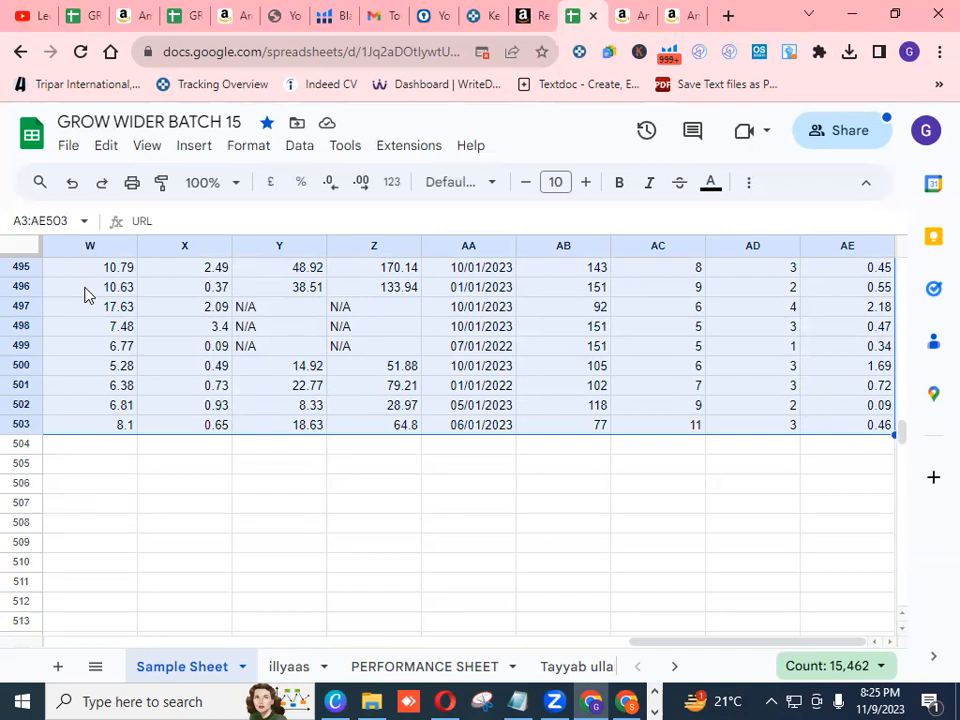
key("ctrl+c")
- Clear the copied header and product data from its original range A3:AE503
left_click_drag(680, 645, 71, 634)
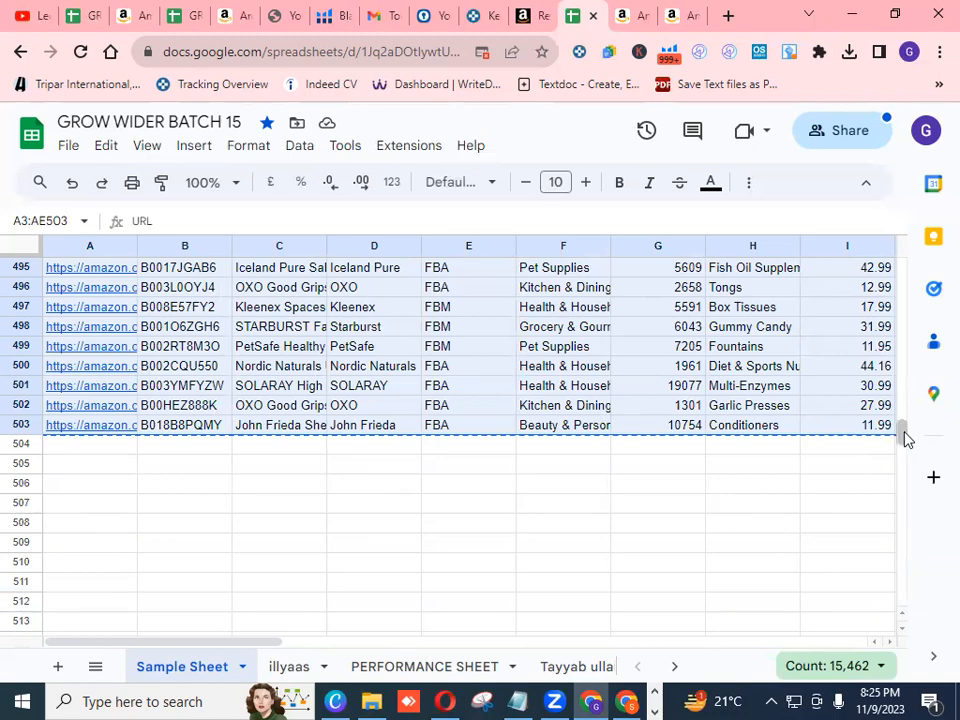
left_click_drag(902, 435, 905, 272)
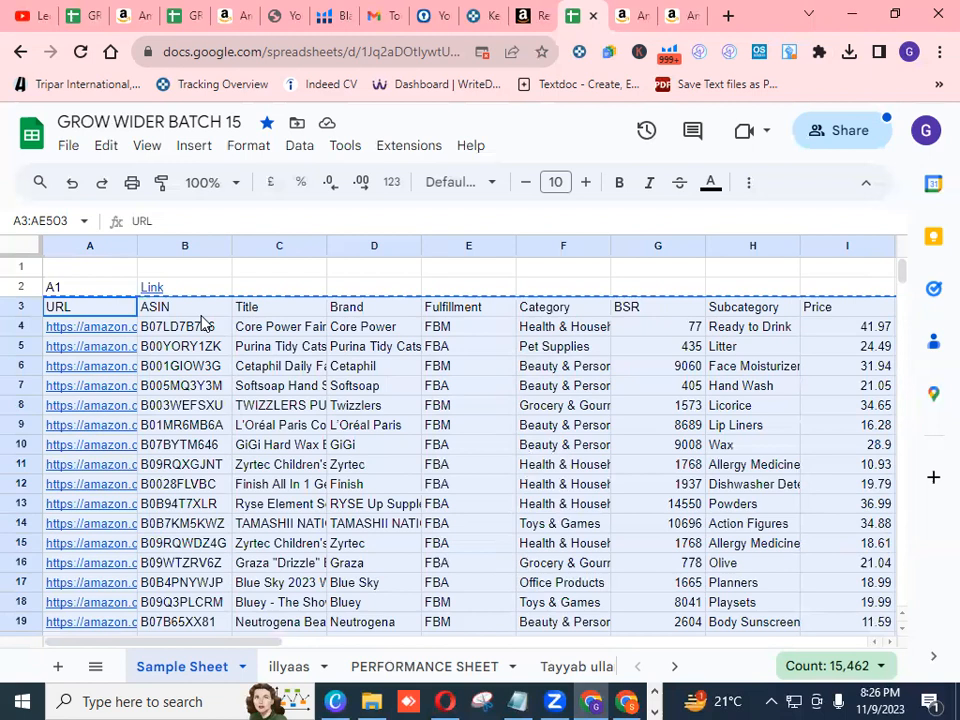
key("Delete")
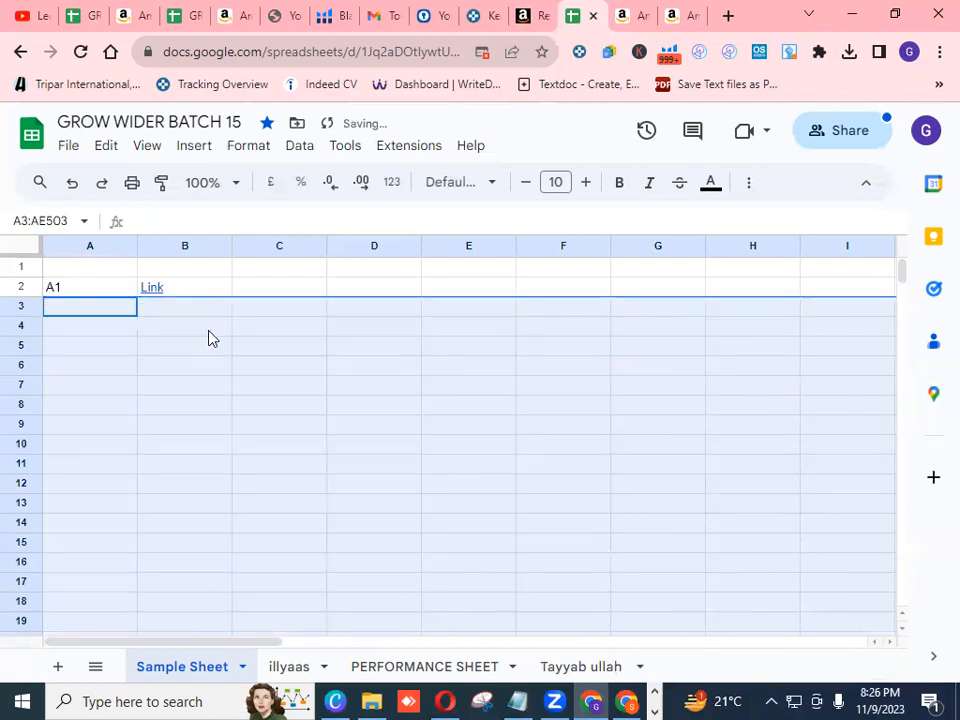
- Paste the copied product table further down the sheet, starting at cell A20
left_click(106, 627)
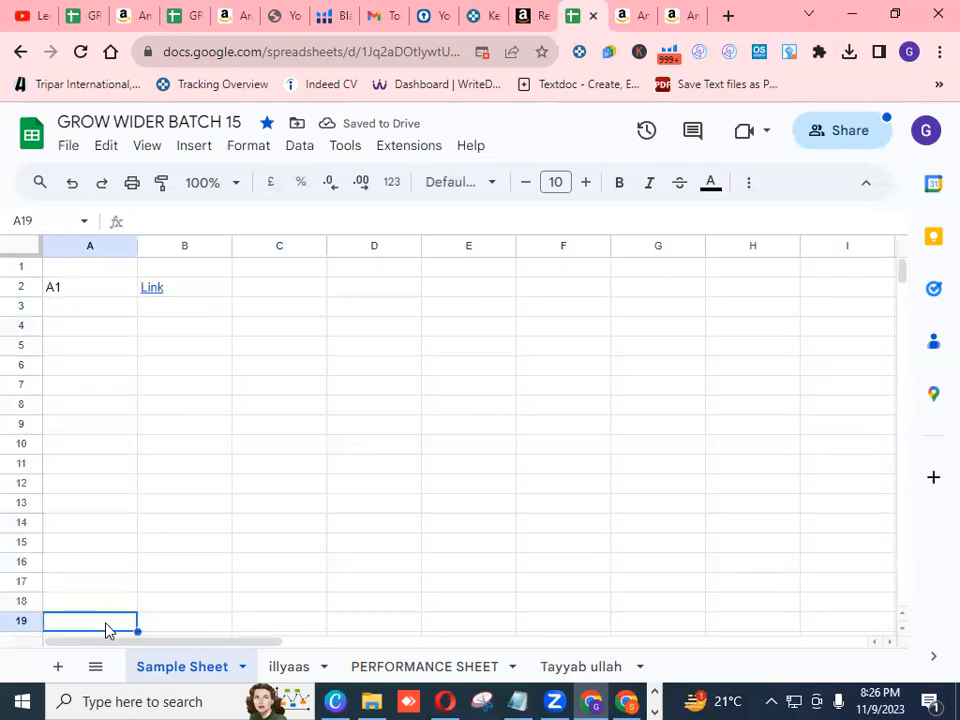
scroll(124, 613, "down", 1)
left_click(120, 624)
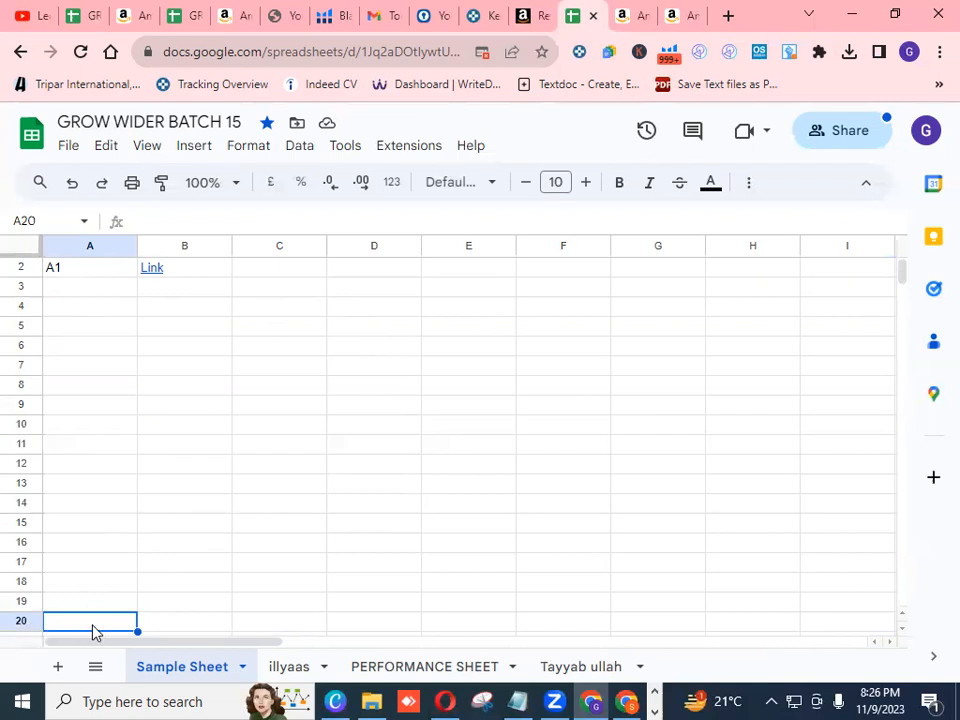
key("Up")
key("Down")
key("ctrl+v")
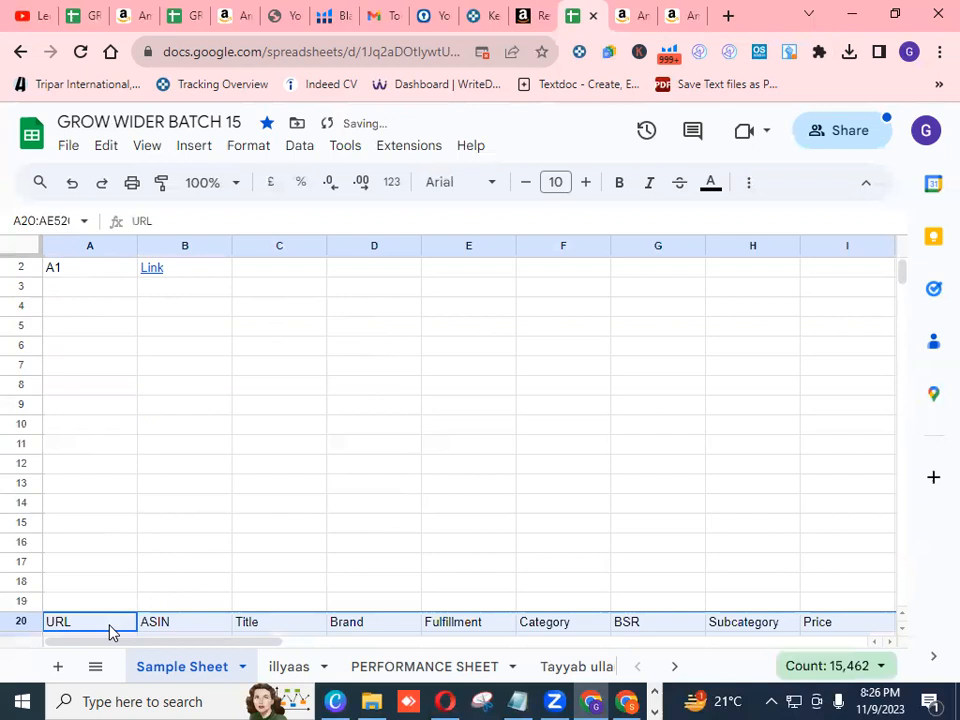
left_click(902, 628)
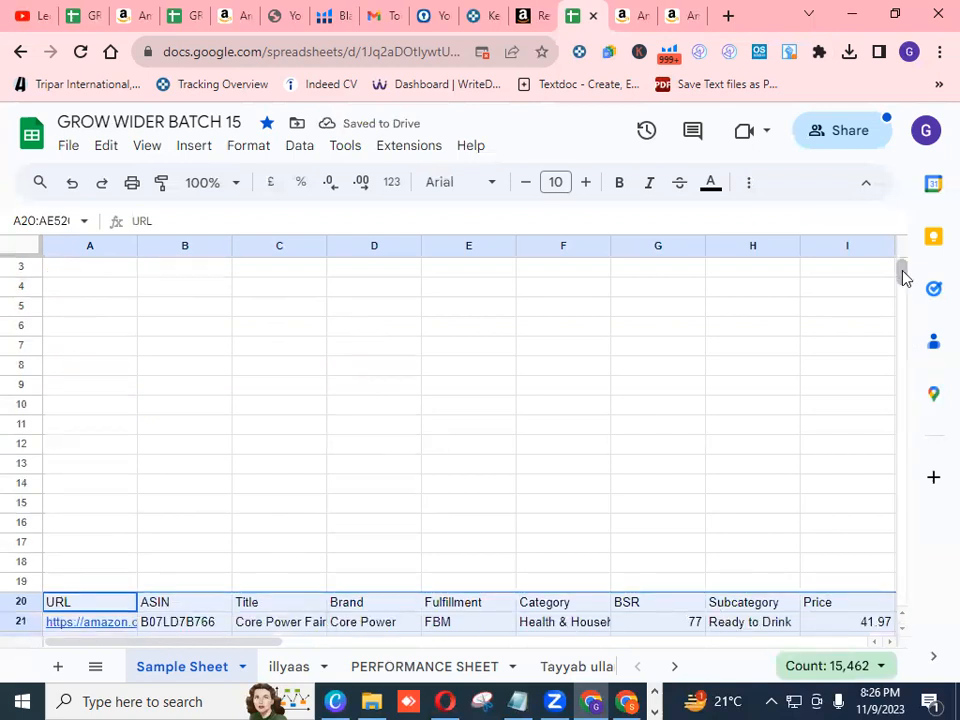
scroll(902, 274, "up", 2)
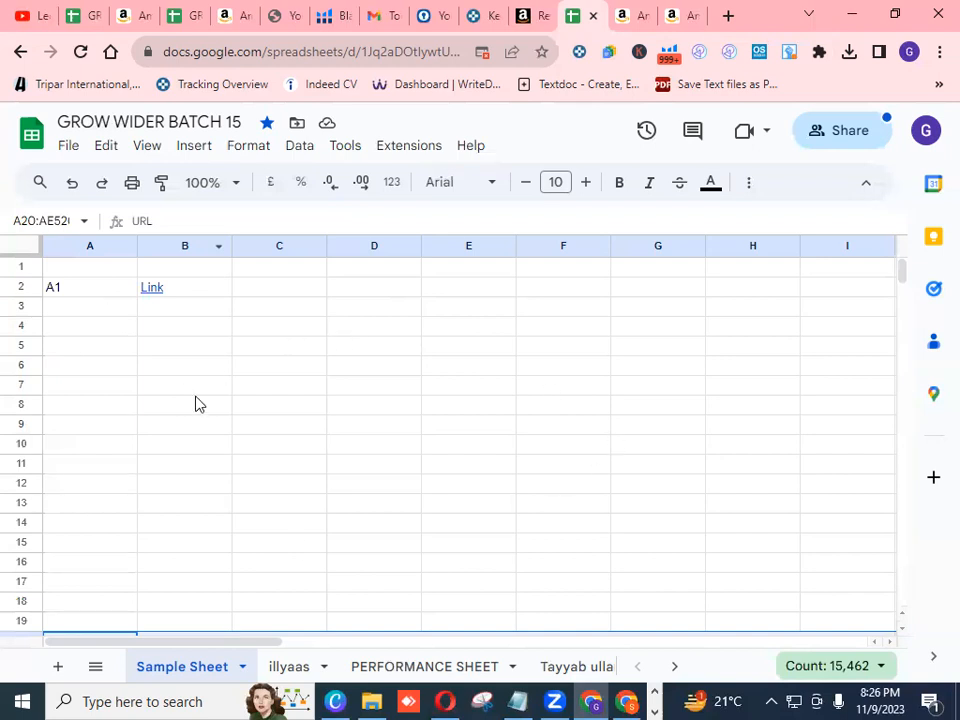
left_click(901, 629)
left_click(902, 629)
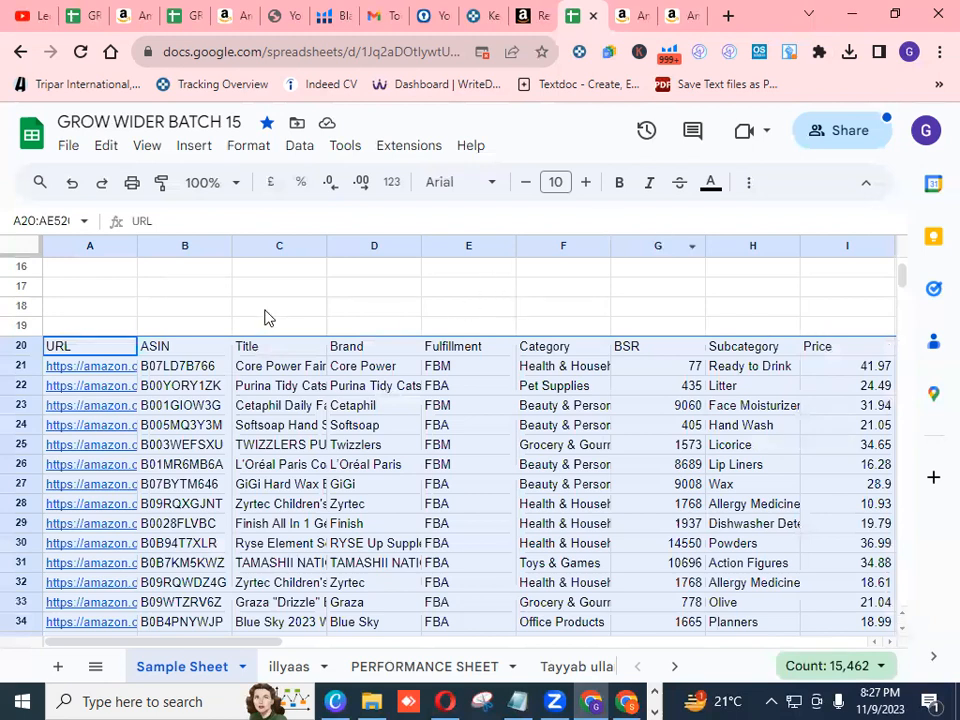
- Select the pasted table's header row from the URL cell A20 across to the sales-to-reviews column, AE20
left_click(193, 312)
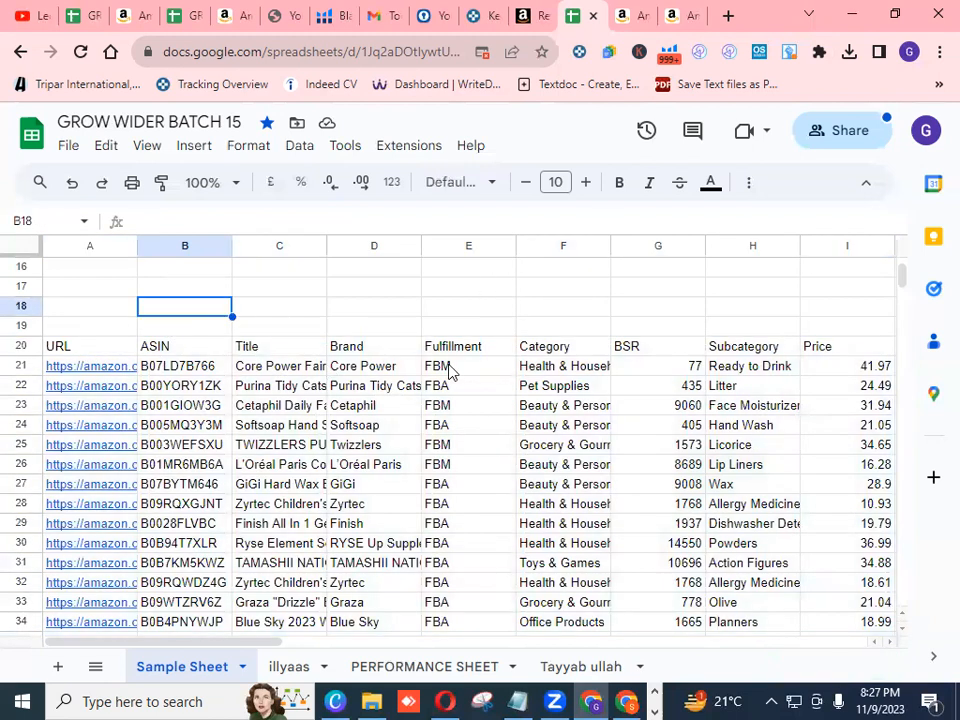
left_click(110, 350)
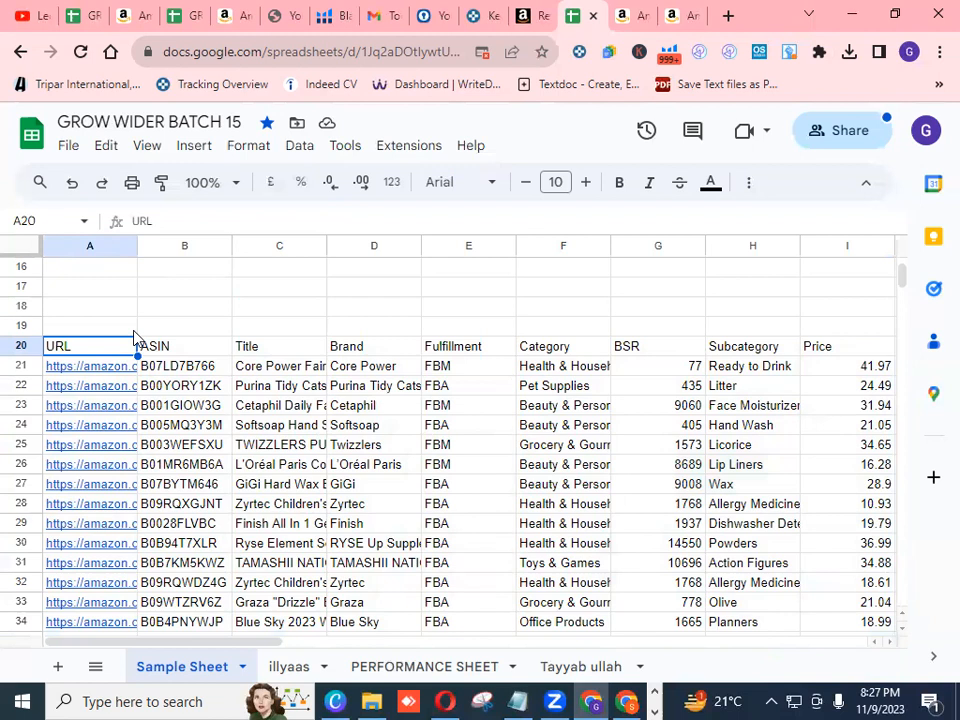
key("shift+Right")
key("shift+Right")
key("shift+Right")
key("shift+Right")
key("shift+Right")
key("shift+Right")
key("shift+Right")
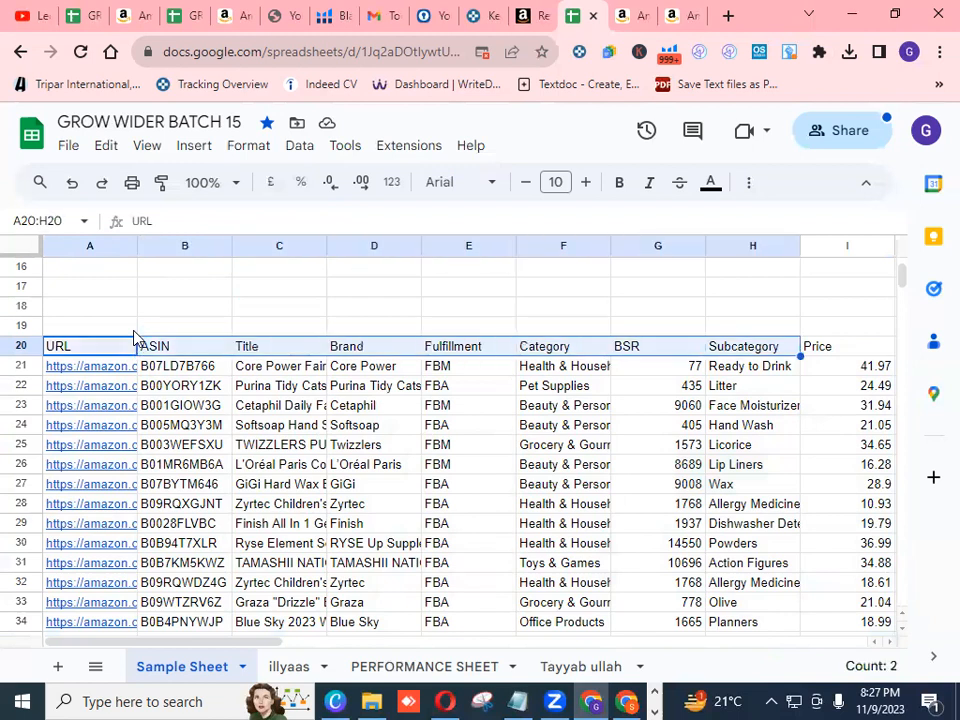
key("shift+Right")
key("shift+Right")
key("shift+Right")
key("shift+Right")
key("shift+Right")
key("shift+Right")
key("shift+Right")
key("shift+Right")
key("shift+Right")
key("shift+Right")
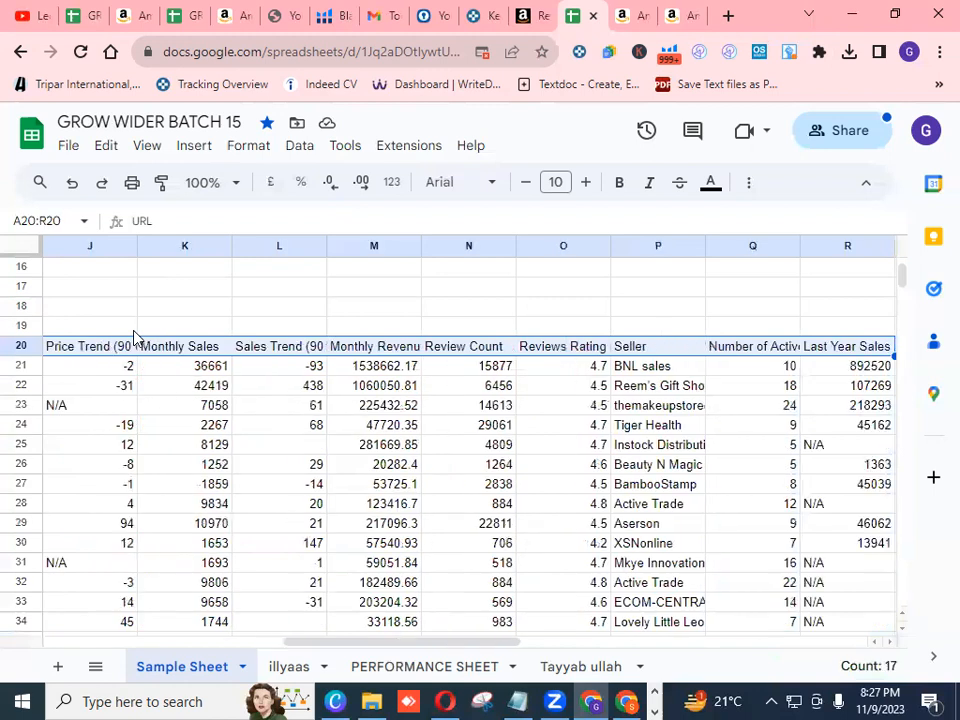
key("shift+Right")
key("shift+Right")
key("shift+Right")
key("shift+Right")
key("shift+Right")
key("shift+Right")
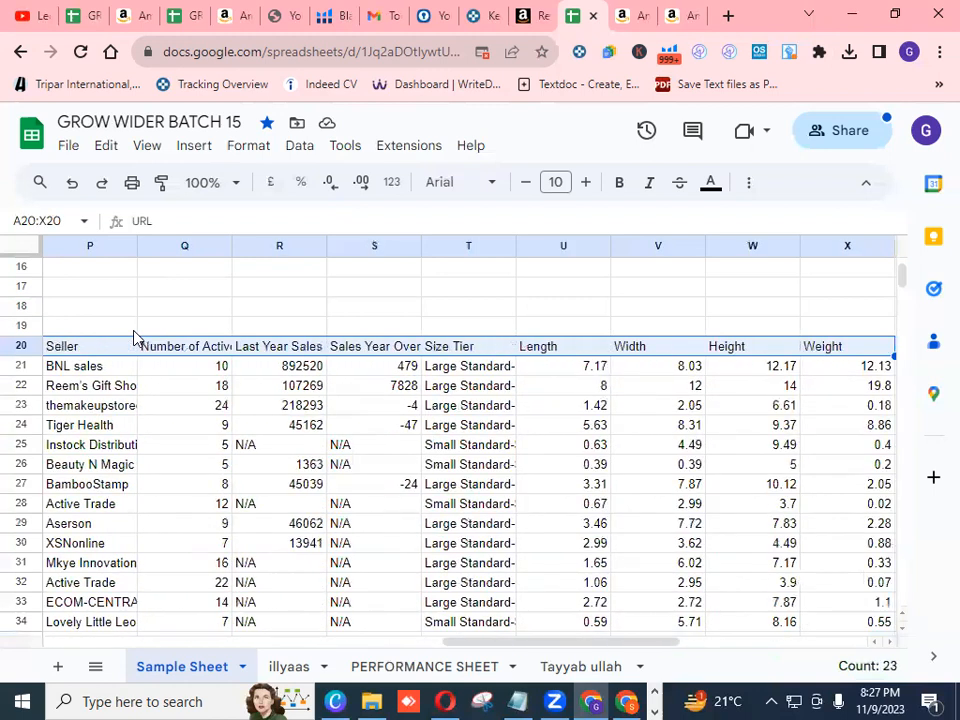
key("shift+Right")
key("shift+Right")
key("shift+Right")
key("shift+Right")
key("shift+Right")
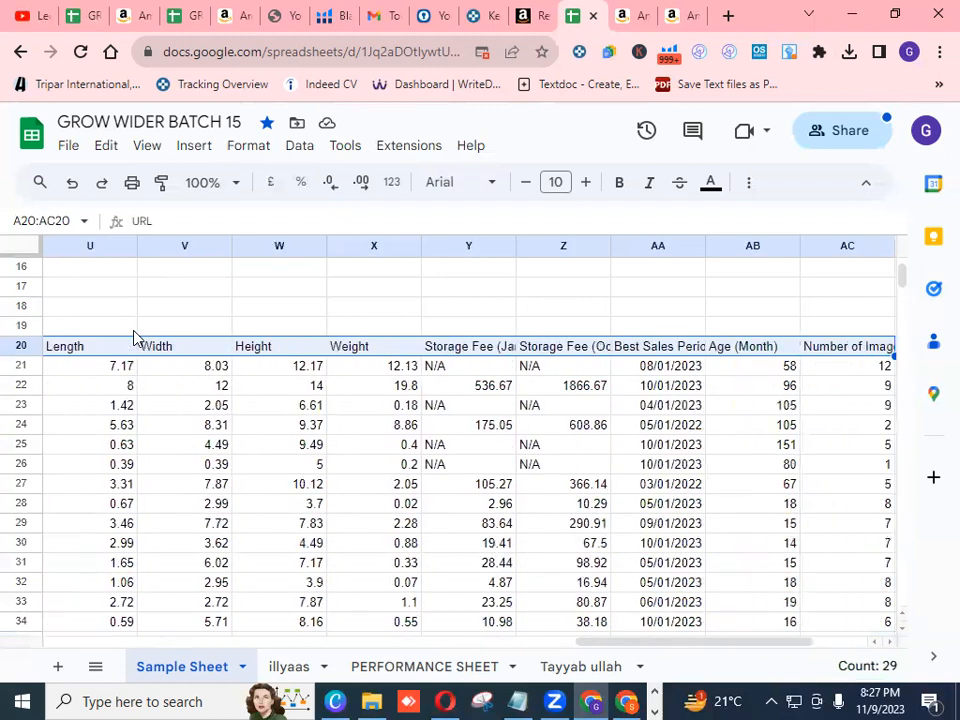
key("shift+Right")
key("shift+Right")
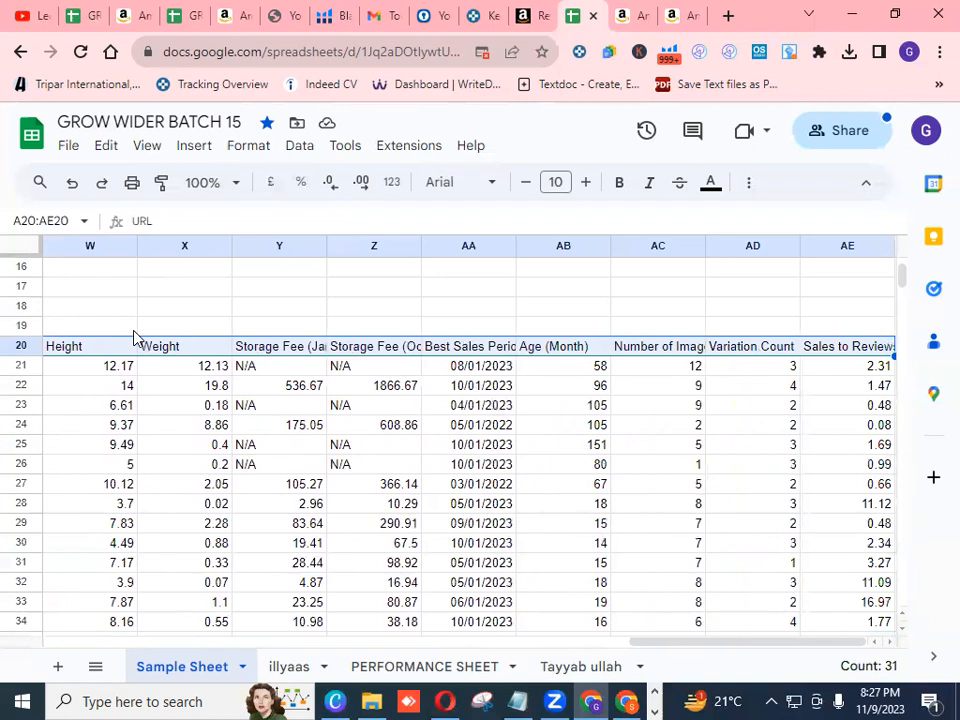
- Format the header row A20:AE20 with a dark magenta fill and white text
left_click(750, 191)
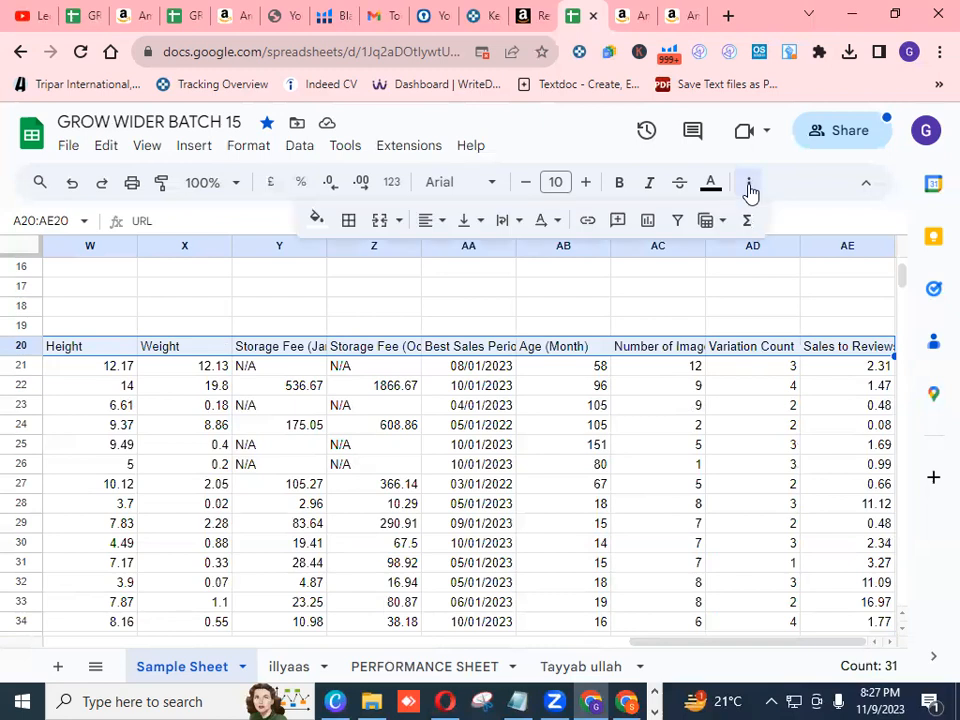
left_click(316, 222)
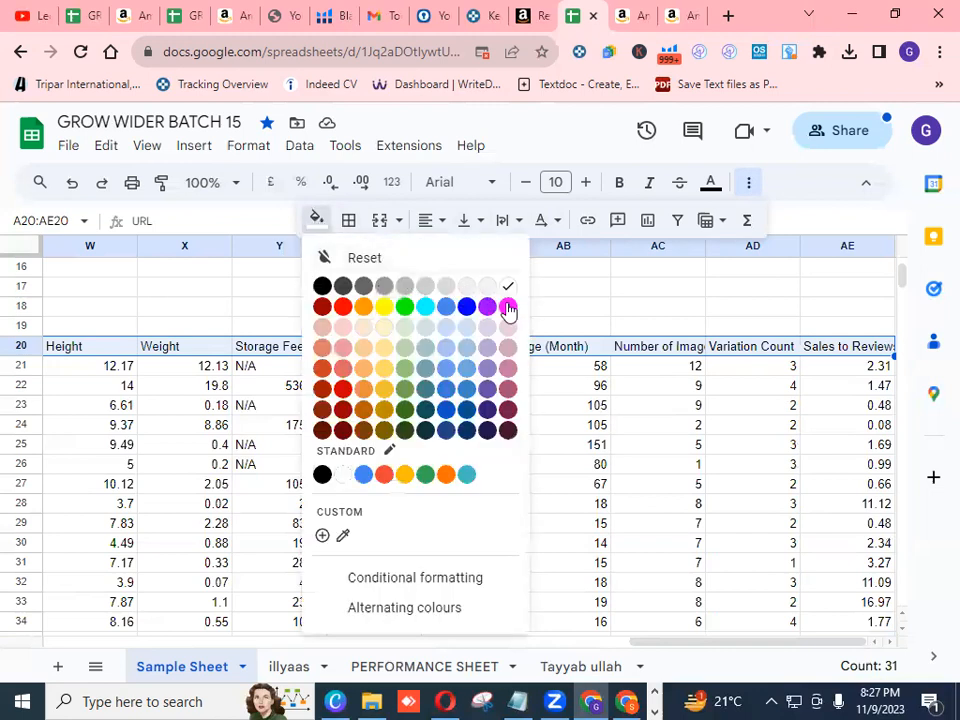
left_click(508, 388)
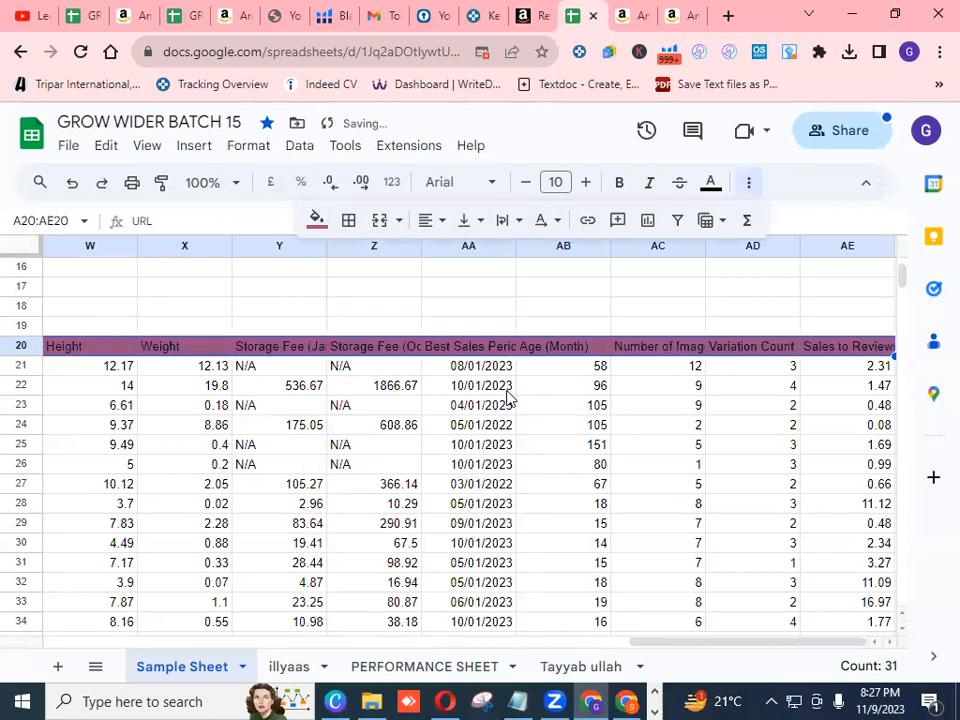
left_click(711, 186)
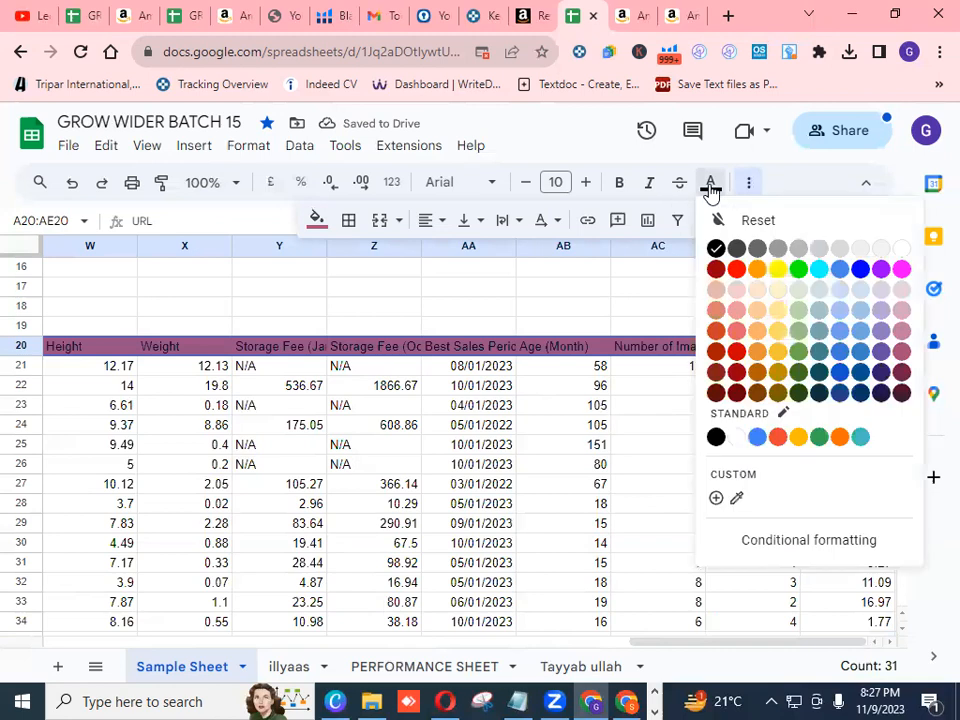
left_click(901, 250)
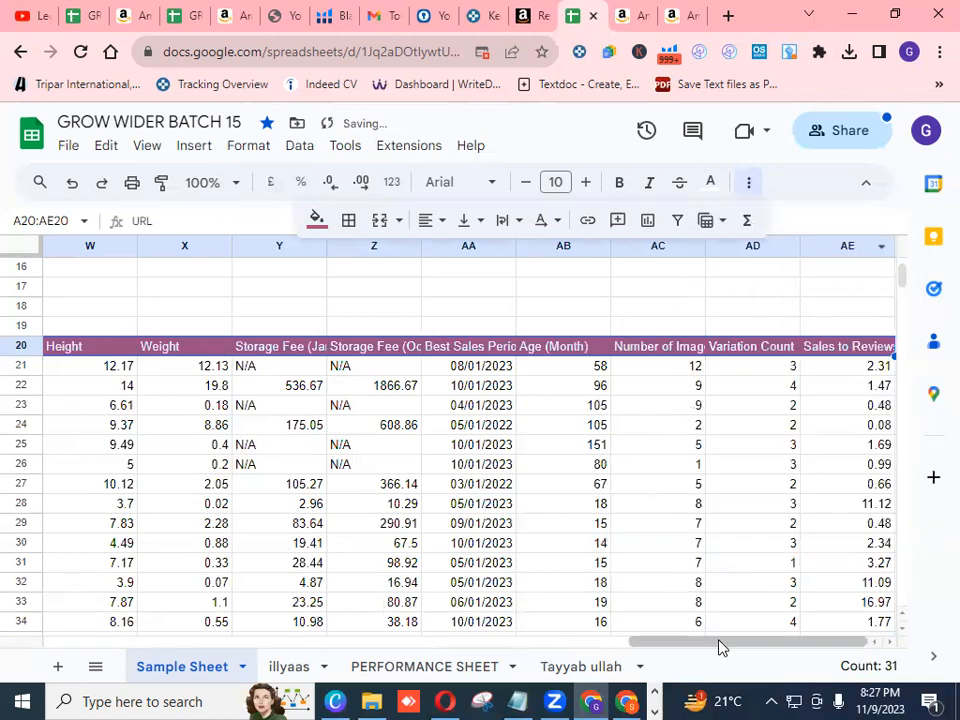
- Widen the Title column C to more than double its width so more of each product title fits
left_click_drag(700, 648, 110, 648)
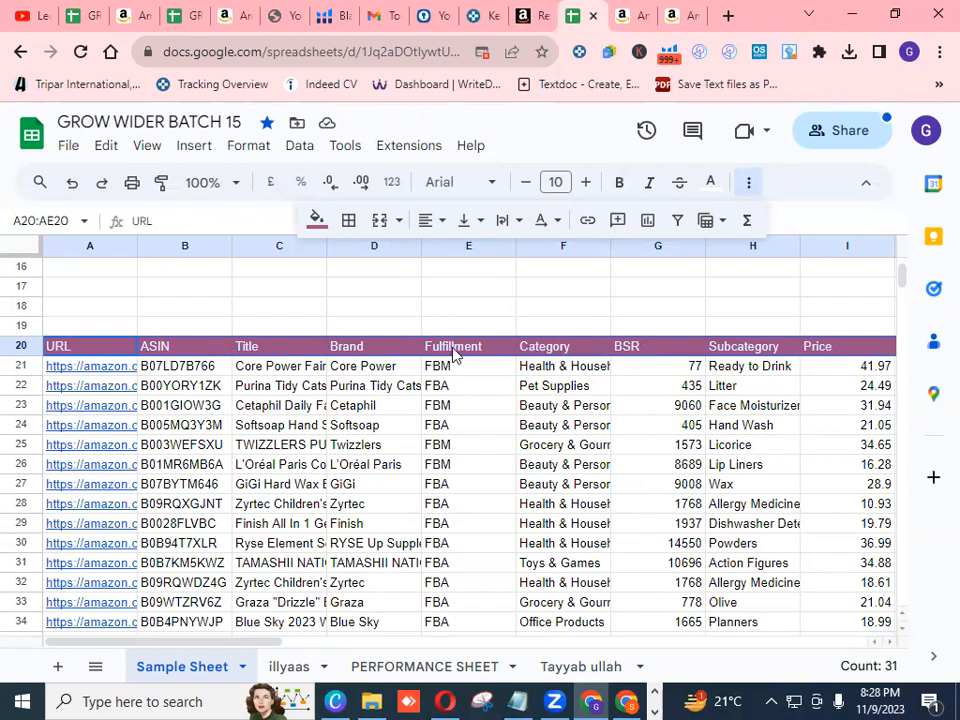
left_click(208, 372)
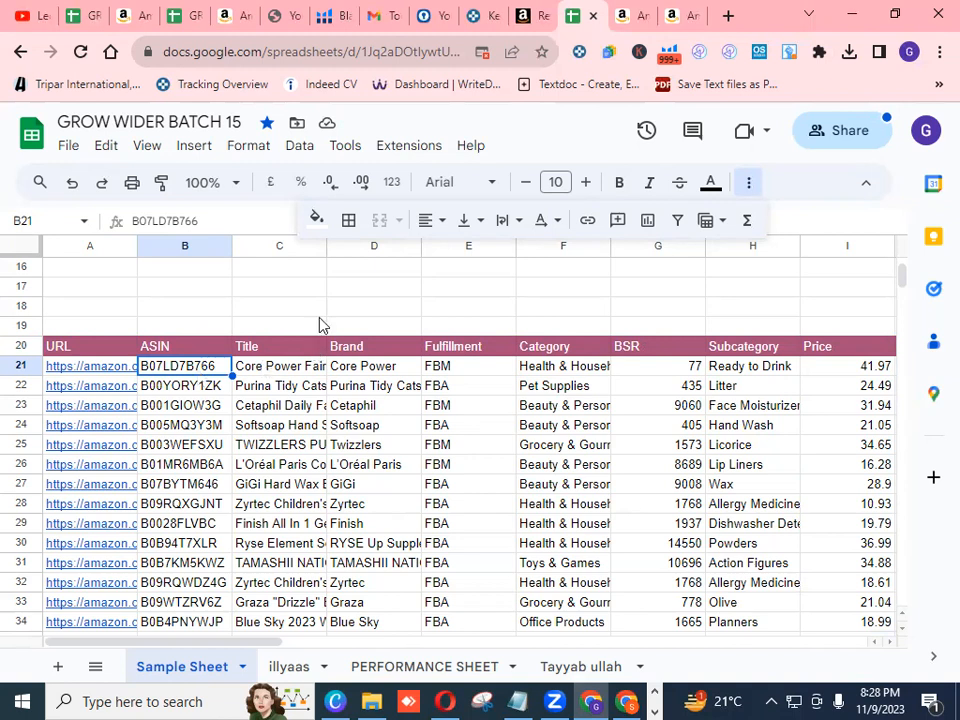
left_click_drag(326, 248, 489, 278)
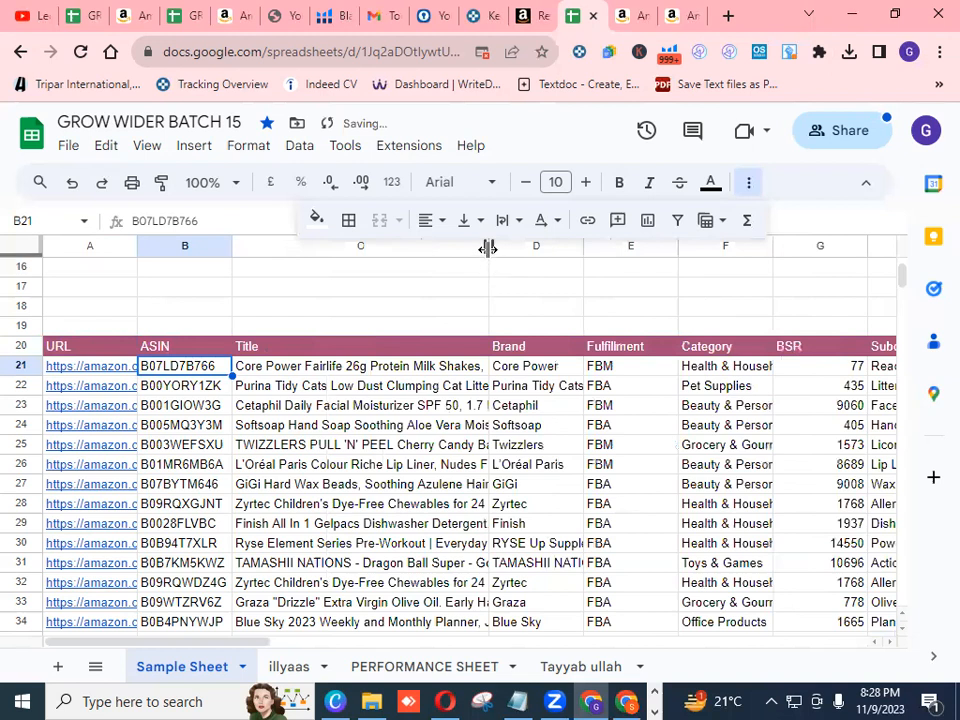
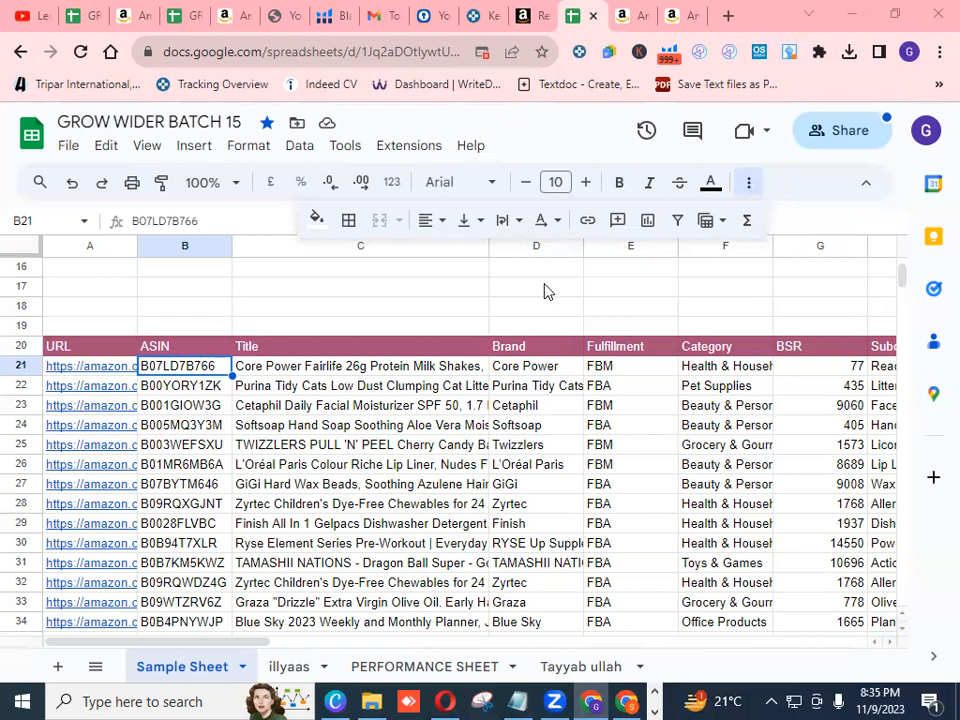
left_click(544, 269)
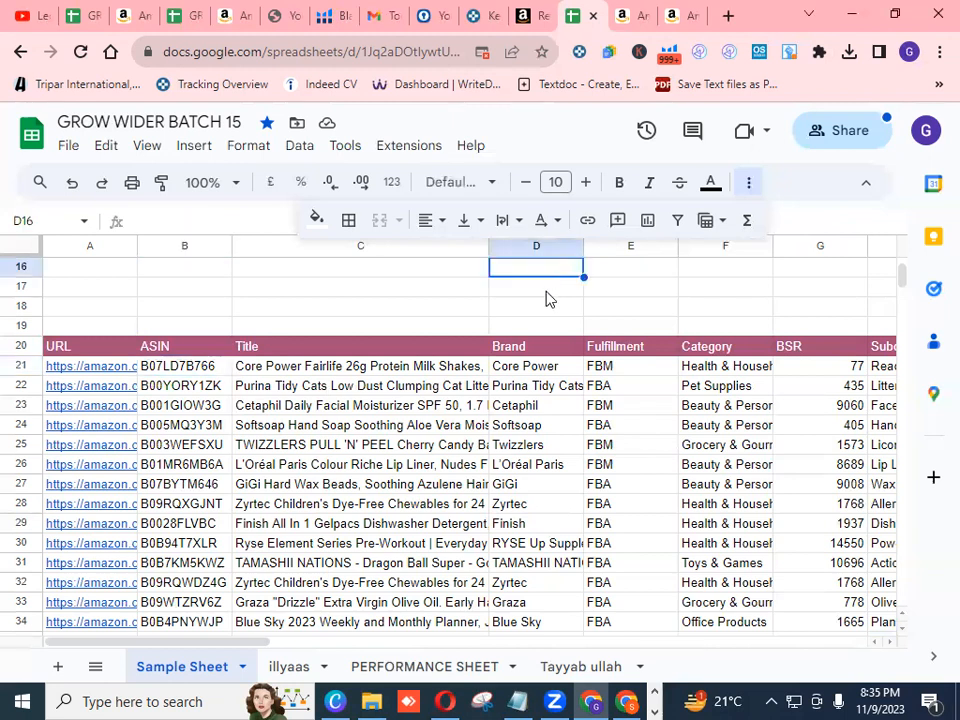
left_click(545, 289)
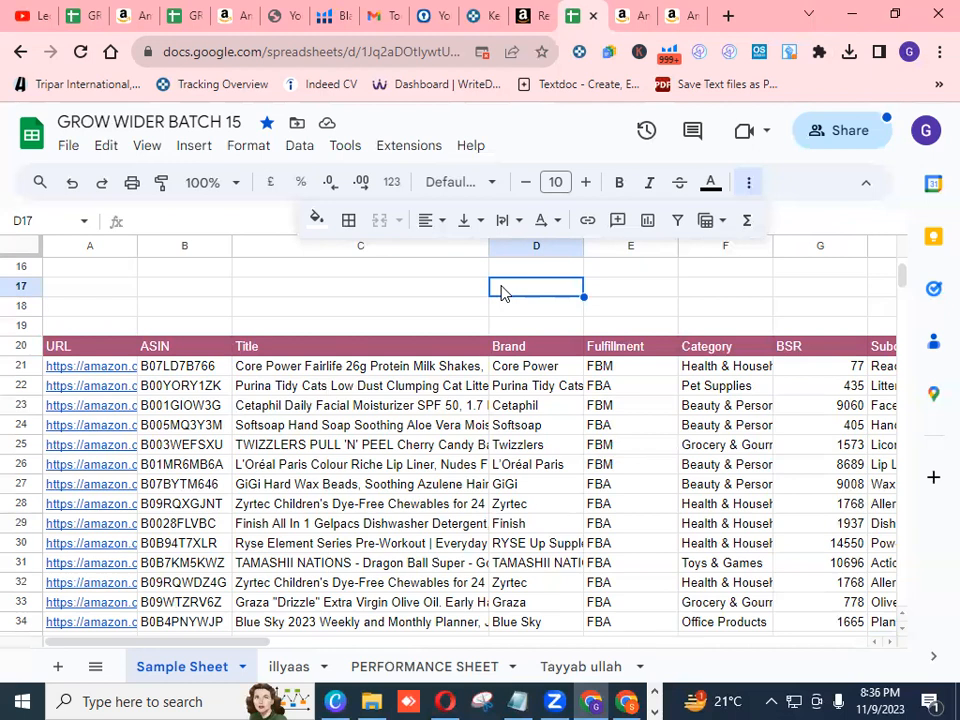
left_click(603, 290)
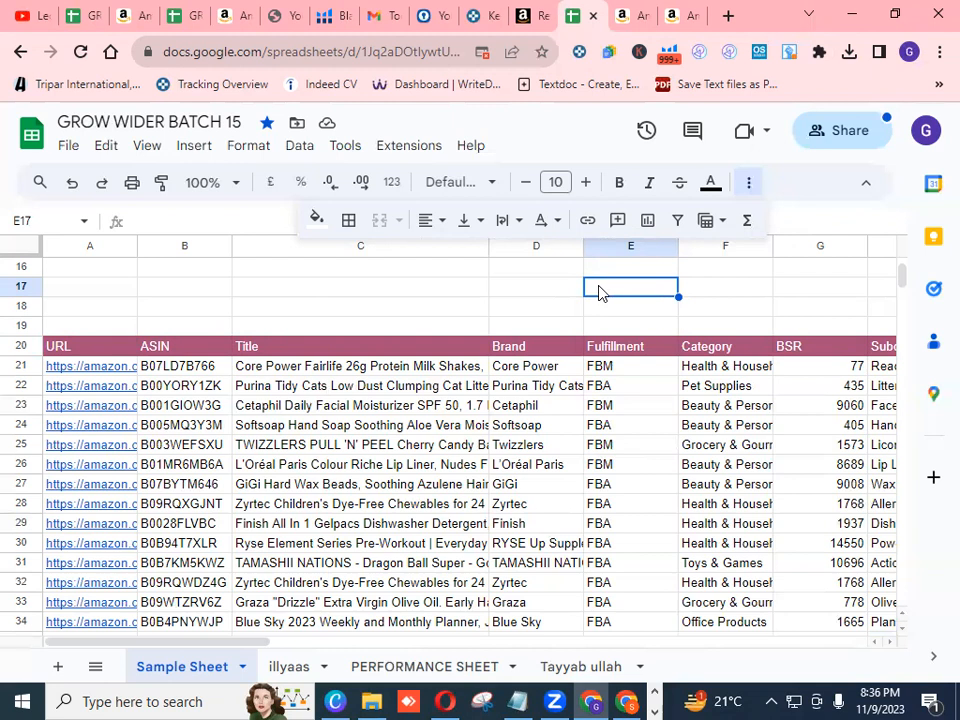
left_click(549, 297)
left_click(619, 292)
left_click(707, 296)
left_click(641, 291)
left_click(530, 293)
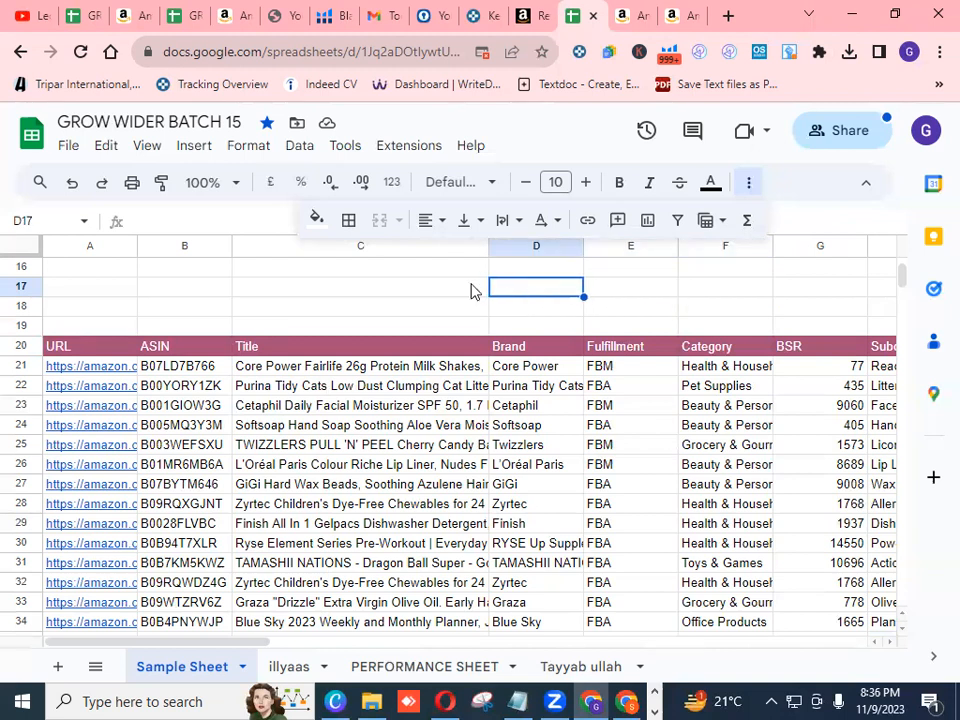
left_click(460, 286)
left_click(193, 295)
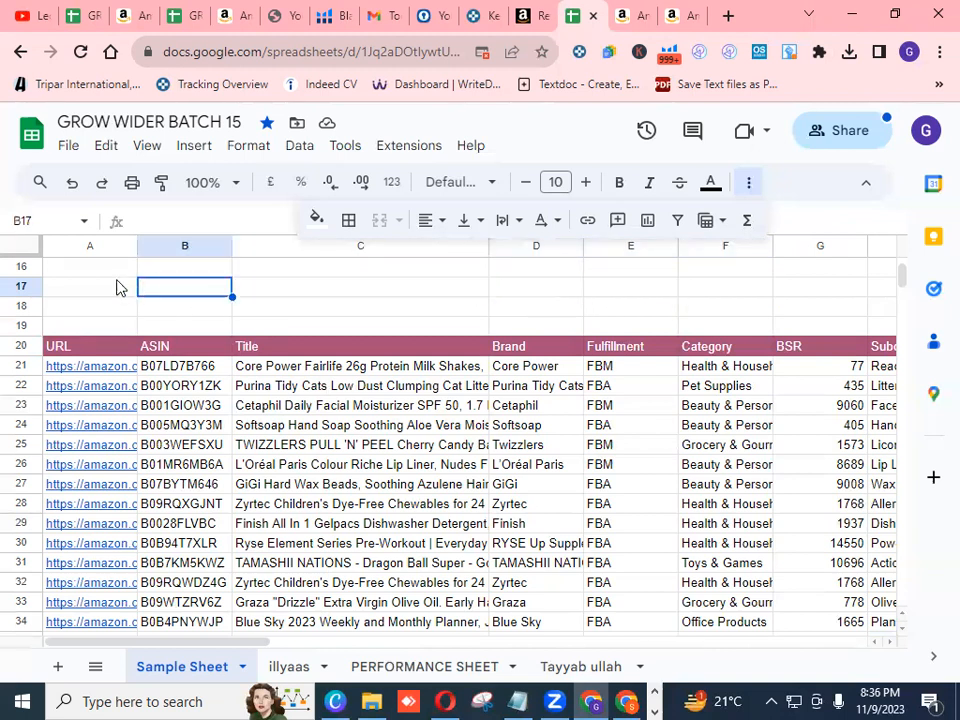
left_click(111, 292)
left_click(222, 291)
left_click(400, 294)
left_click(545, 296)
left_click(650, 296)
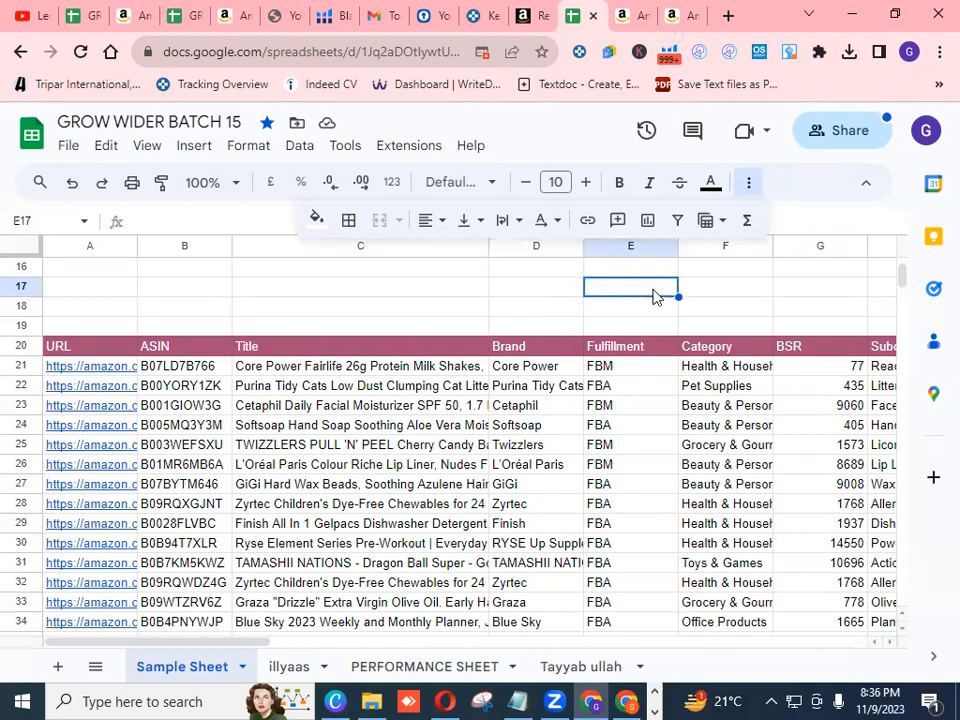
left_click(716, 296)
left_click(795, 294)
left_click(724, 298)
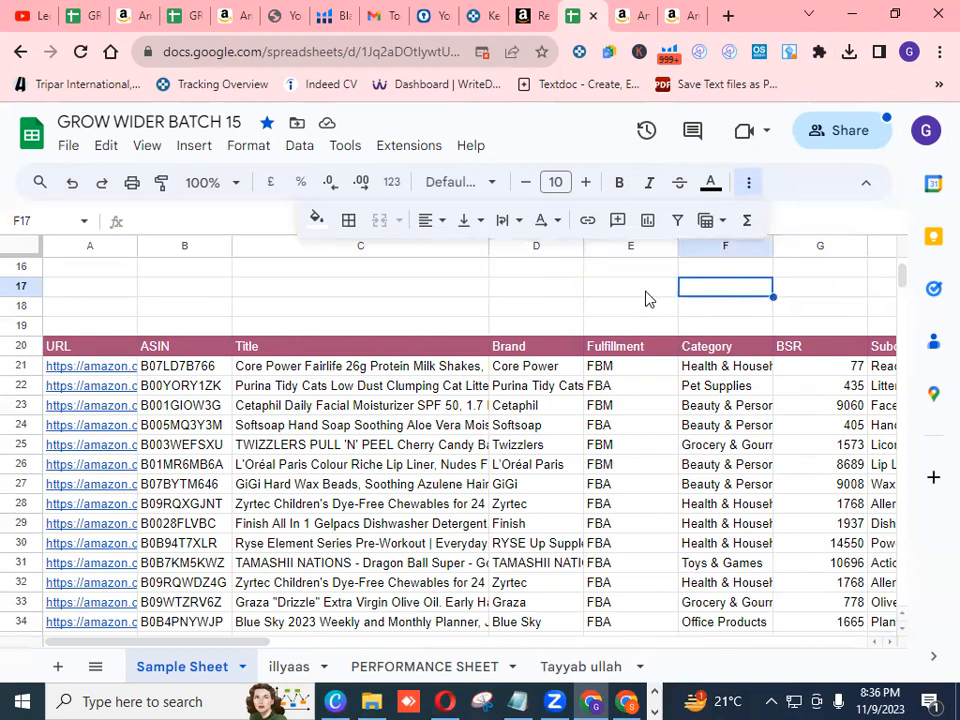
left_click(630, 297)
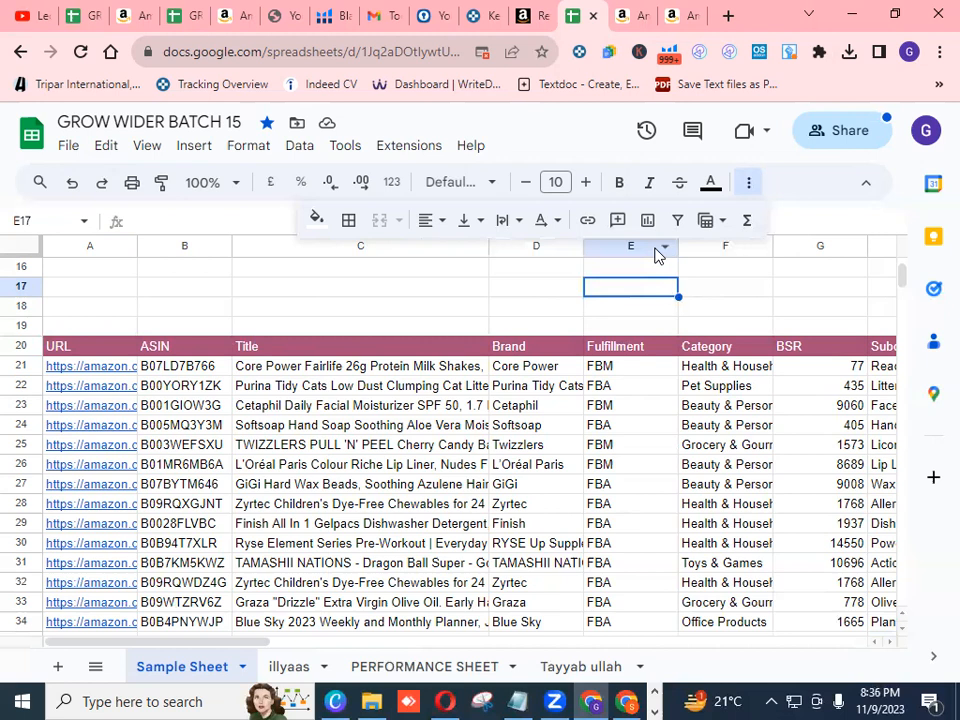